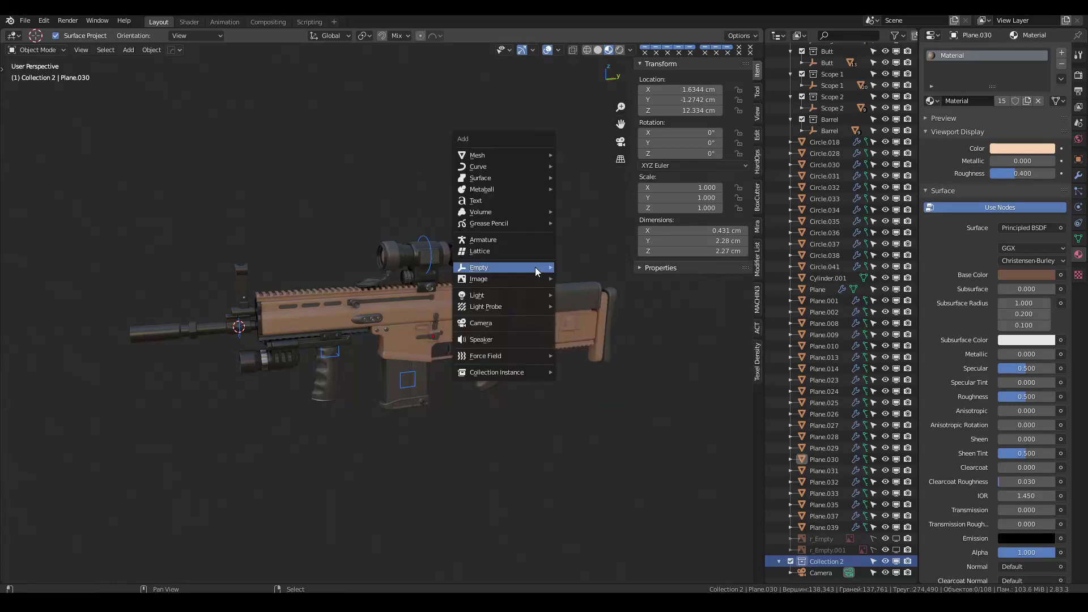
Step: Add an area light, then move and rotate it to aim at the rifle's receiver
left_click(573, 300)
key("g")
key("r")
key("r")
mouse_move(473, 311)
middle_mouse_down()
mouse_move(389, 359)
mouse_move(478, 315)
middle_mouse_up()
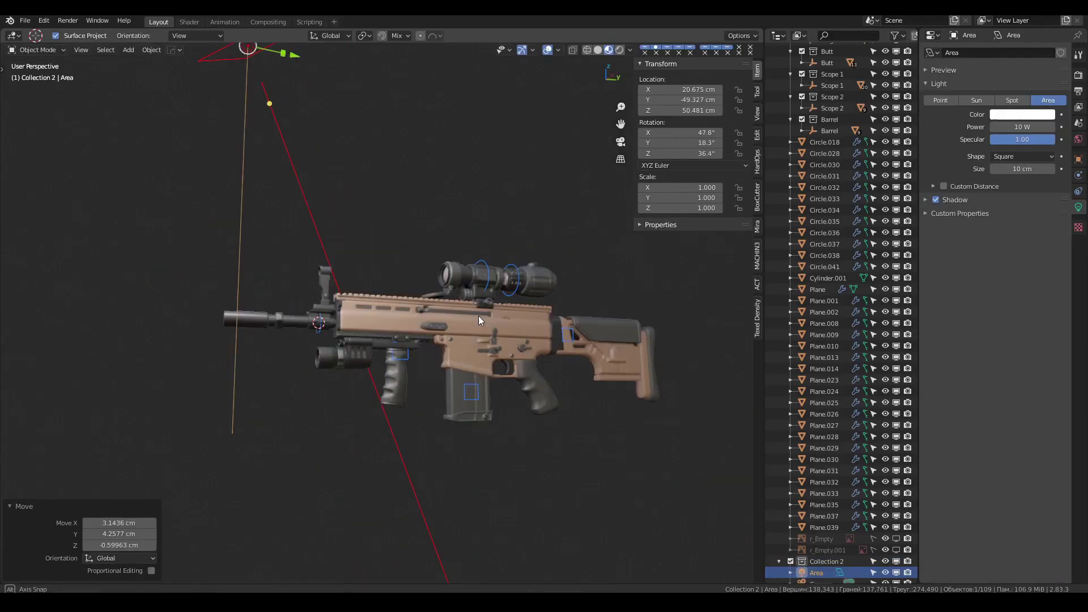
key("ctrl+space")
scroll(552, 295, "up", 5)
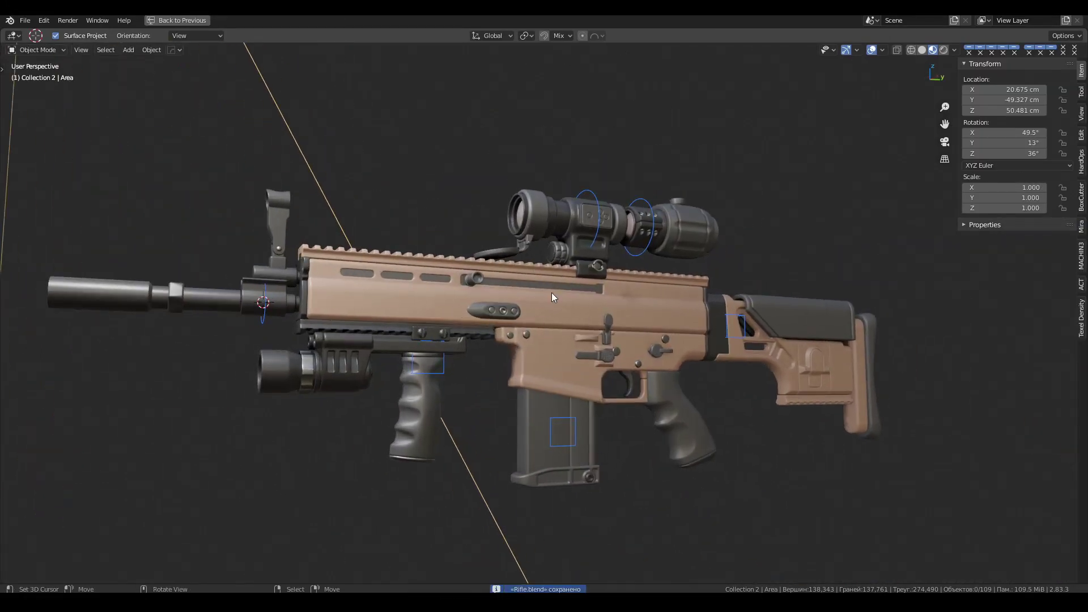
middle_click_drag(552, 293, 480, 258)
scroll(480, 259, "up", 3)
key("ctrl+space")
Step: Enable Shadow and Contact Shadows on the area light
left_click(936, 200)
left_click(958, 200)
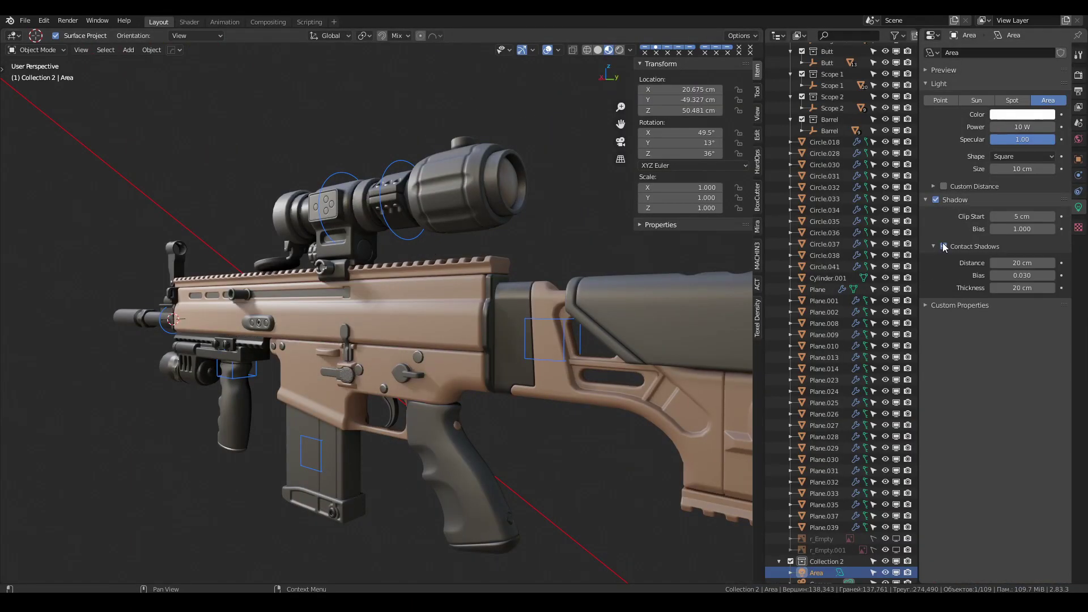
key("BackSpace")
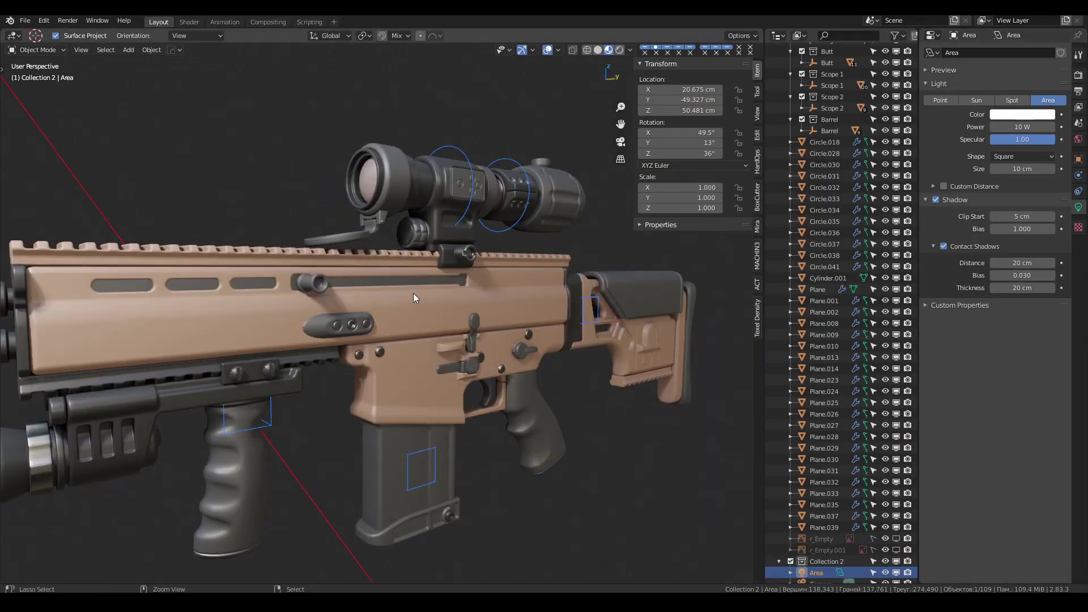
scroll(390, 273, "down", 3)
mouse_move(414, 294)
middle_mouse_down()
mouse_move(390, 273)
mouse_move(505, 276)
middle_mouse_up()
Step: Look through the scene camera and adjust its framing of the rifle
key("ctrl+alt+KP_0")
left_click(757, 113)
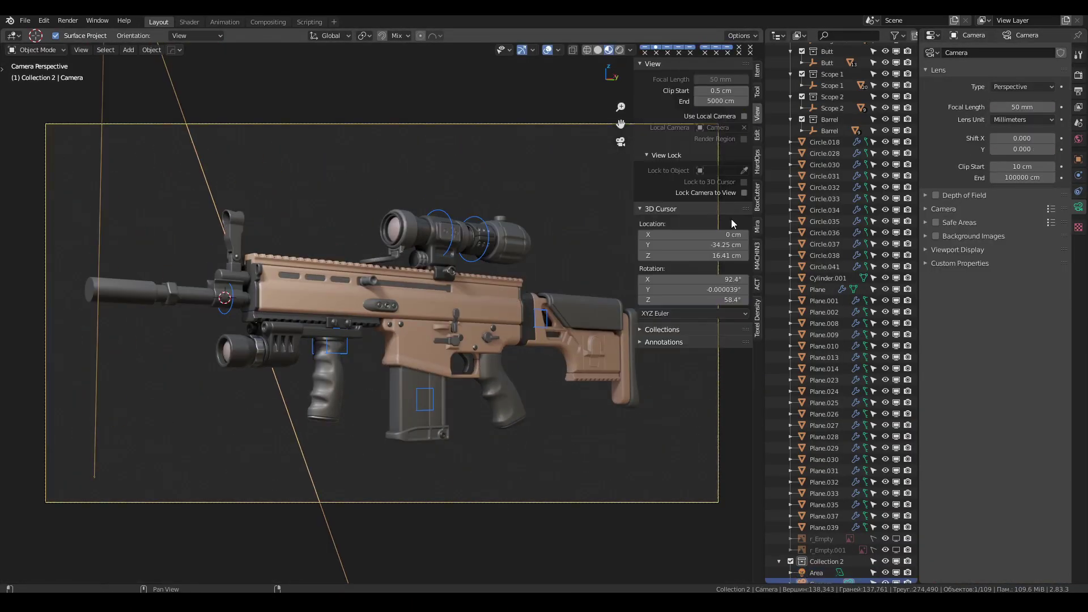
left_click(614, 310)
mouse_move(614, 311)
middle_mouse_down()
mouse_move(528, 322)
mouse_move(453, 304)
mouse_move(386, 252)
middle_mouse_up()
Step: Save the file and return from camera view with the rifle's receiver selected
key("ctrl+s")
key("n")
left_click(498, 278)
key("KP_0")
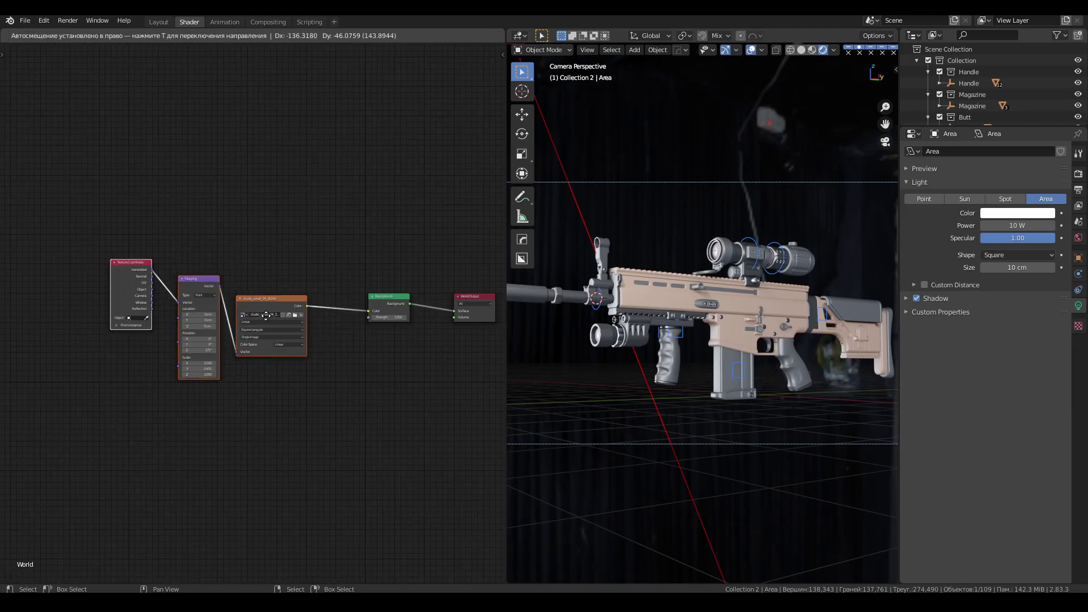
Step: Insert a Mix node before Background, driven by Light Path Is Camera Ray
key("shift+a")
left_click(374, 309)
key("shift+a")
left_click(245, 191)
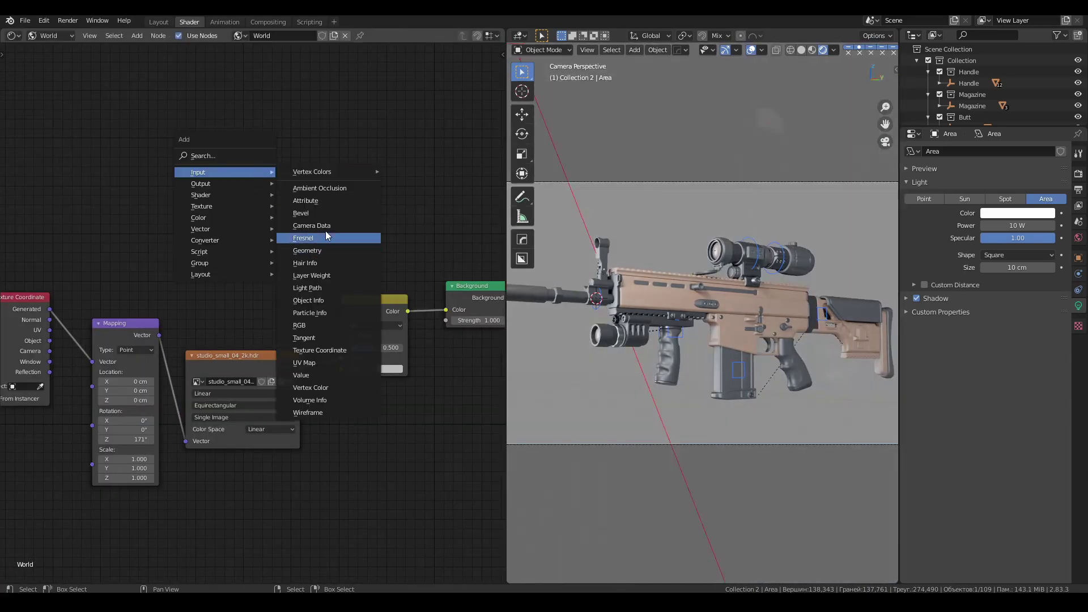
left_click(307, 287)
left_click(228, 226)
left_click_drag(263, 176, 340, 347)
Step: Make the Mix Color2 black and the Background strength 0.2, previewing in Rendered mode
left_click(390, 368)
left_click_drag(456, 238, 457, 312)
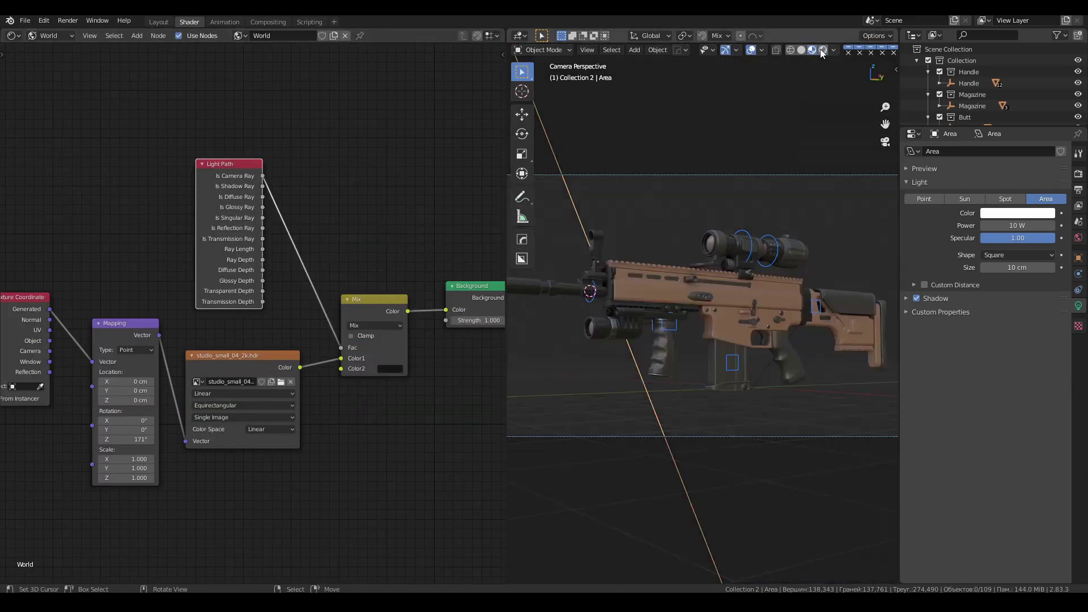
left_click(823, 50)
middle_click_drag(397, 482, 266, 481)
double_click(349, 307)
type("0.2")
Step: Widen the 3D view, hide overlays, orbit the rifle, and select the camera
left_click_drag(506, 340, 431, 340)
left_click(683, 50)
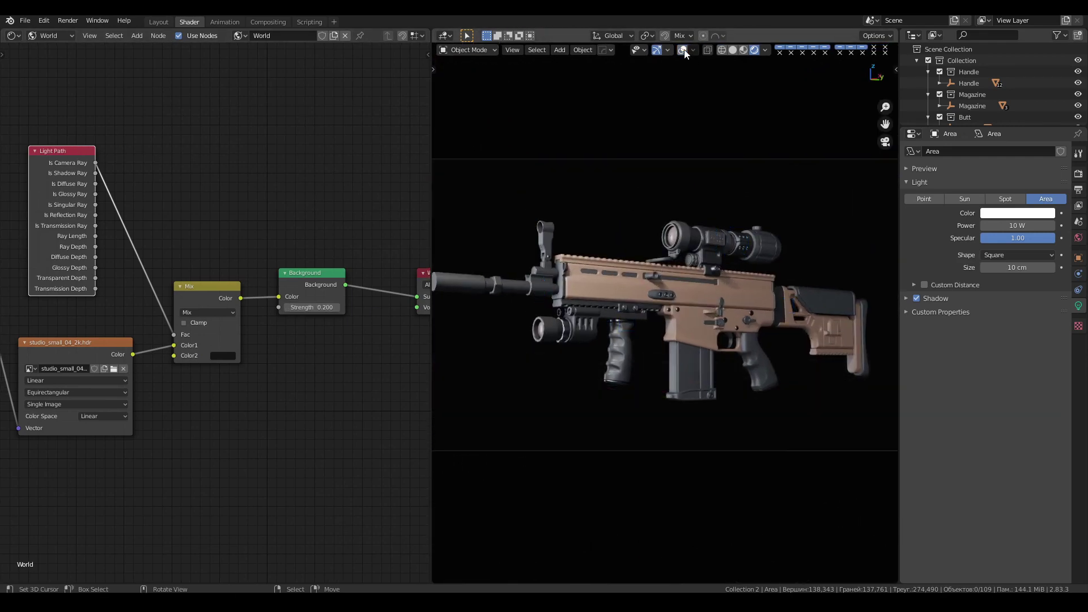
middle_click_drag(726, 288, 626, 292)
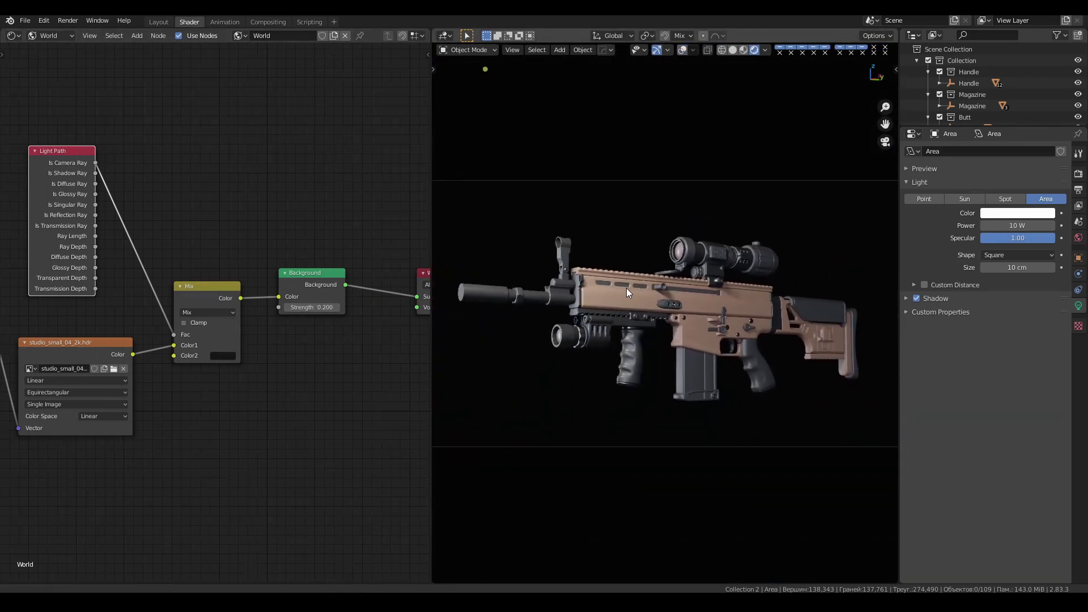
left_click(627, 292)
scroll(991, 85, "down", 3)
left_click(958, 115)
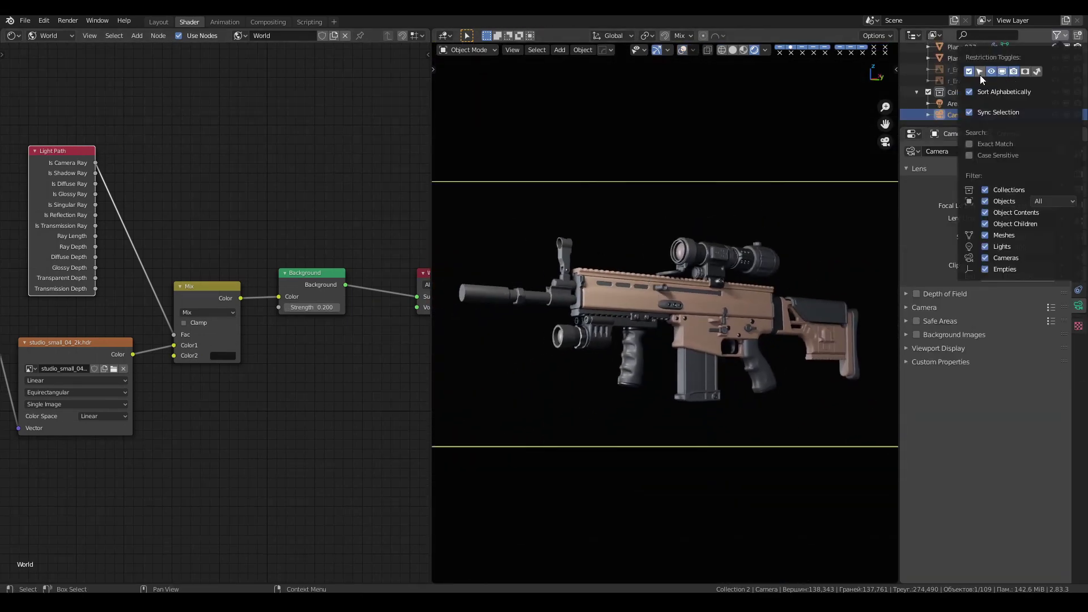
Step: Move the camera along its local Z axis to reframe the rifle
key("g")
key("z")
key("z")
left_click(665, 289)
left_click(675, 191)
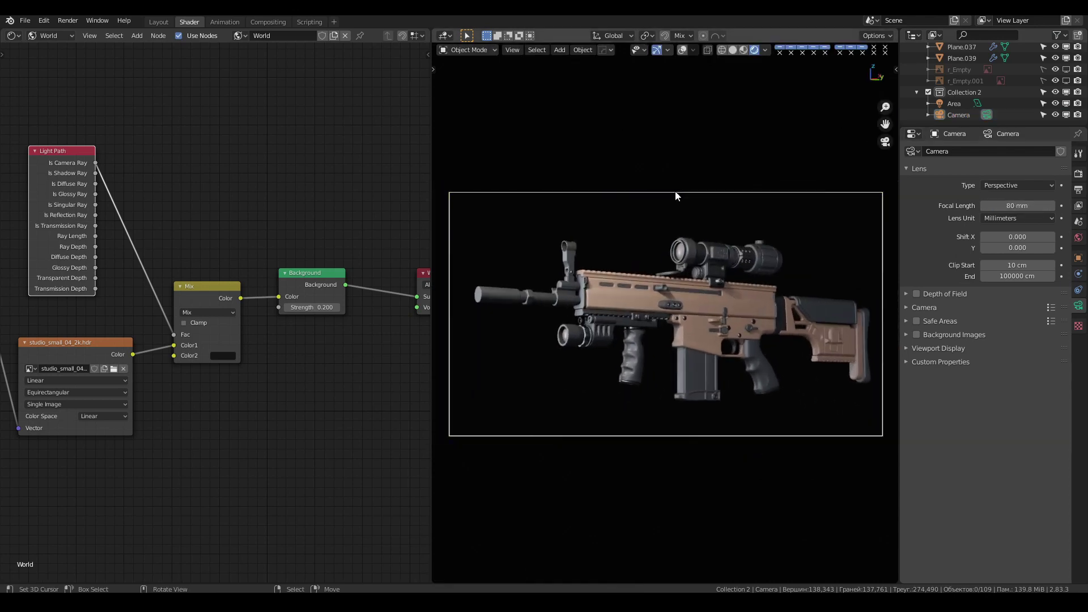
left_click(688, 284)
key("n")
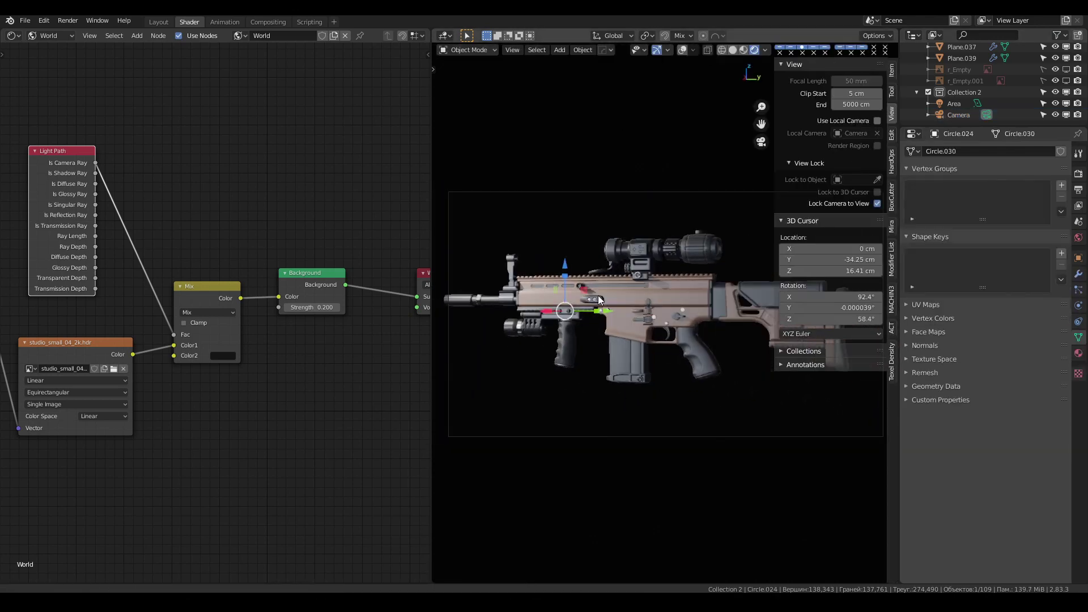
key("n")
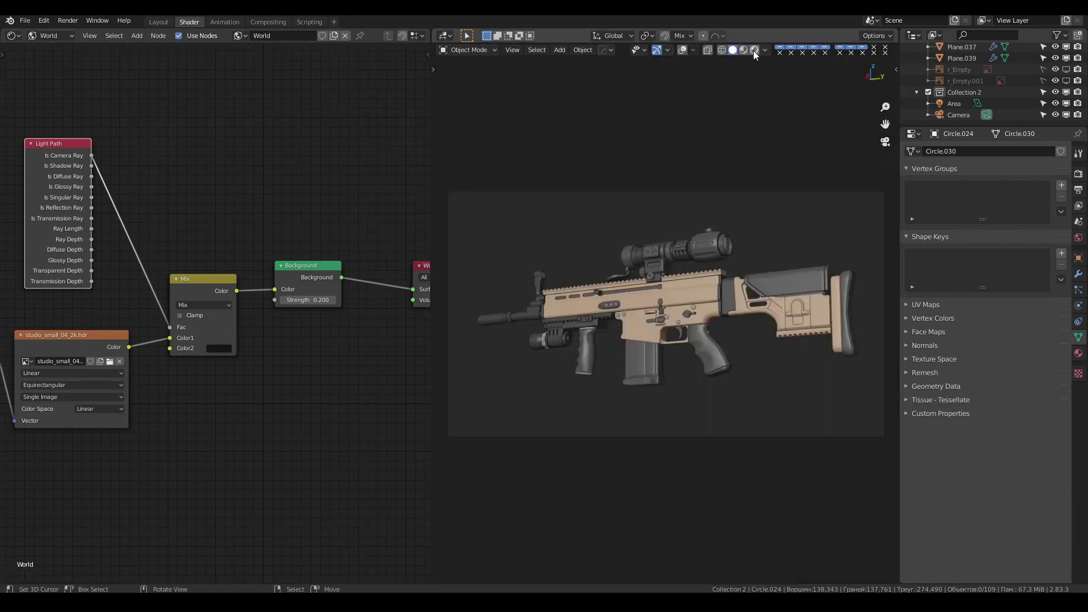
Step: Switch to rendered preview and rotate the camera to a new angle
left_click(753, 50)
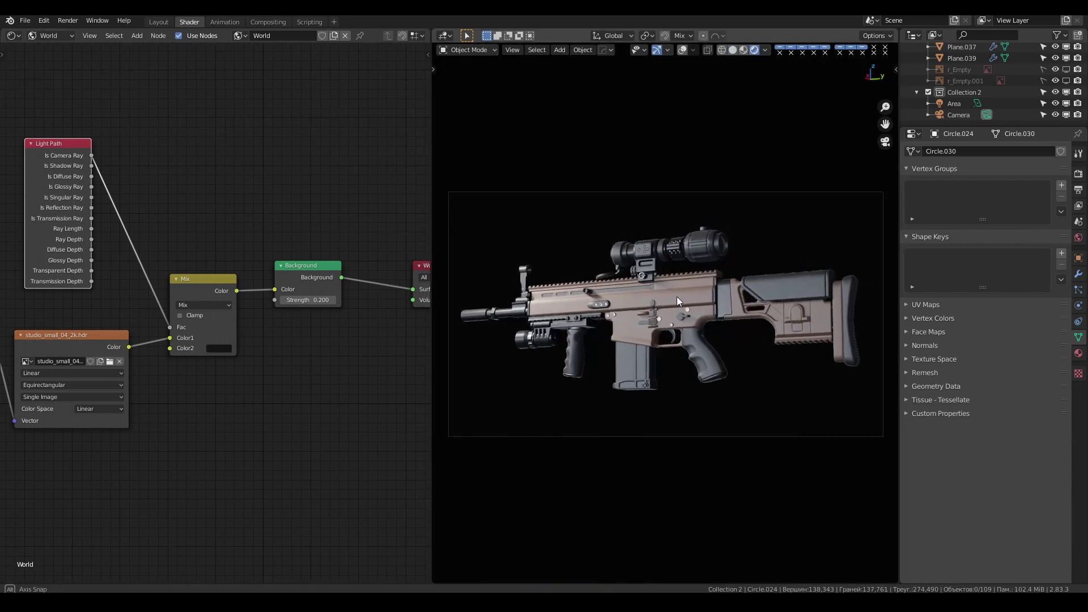
left_click(695, 290)
key("r")
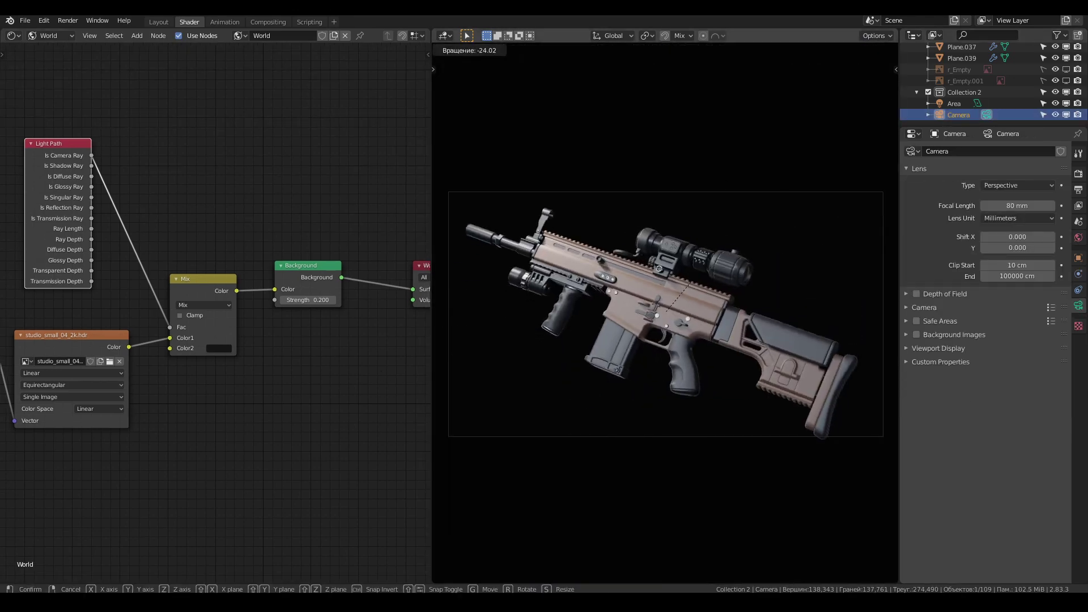
left_click(658, 298)
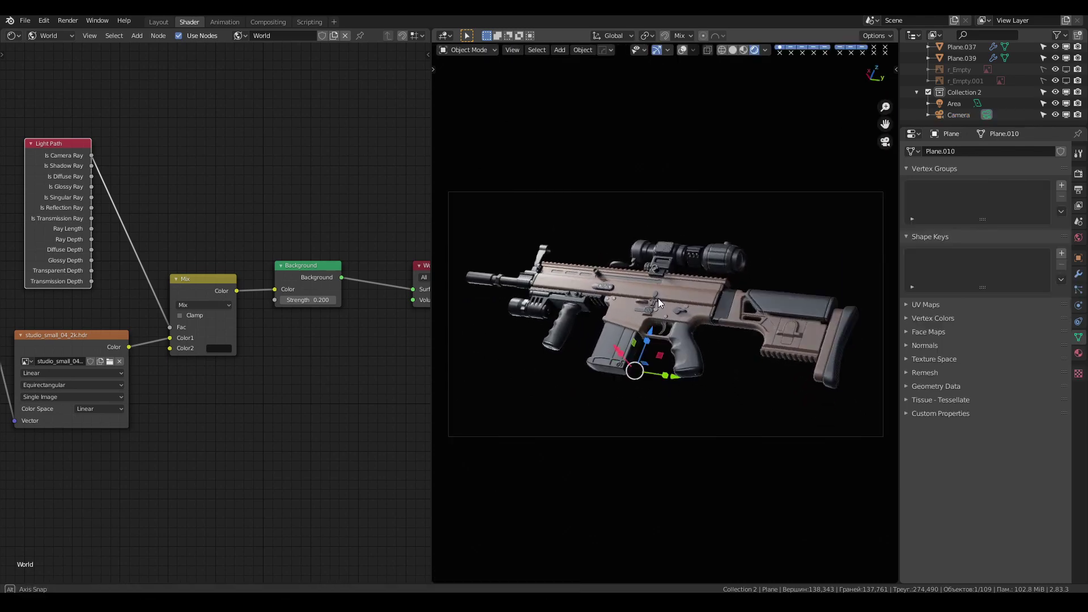
Step: Rename the camera to Camera 1 in the outliner
left_click(958, 115)
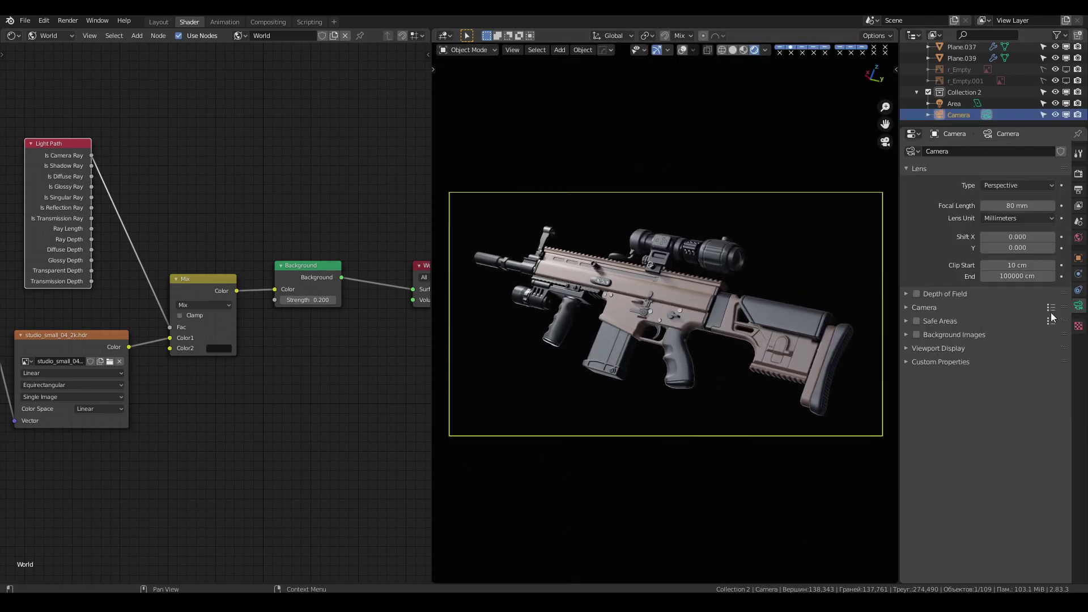
right_click(958, 114)
left_click_drag(967, 127, 968, 144)
double_click(979, 123)
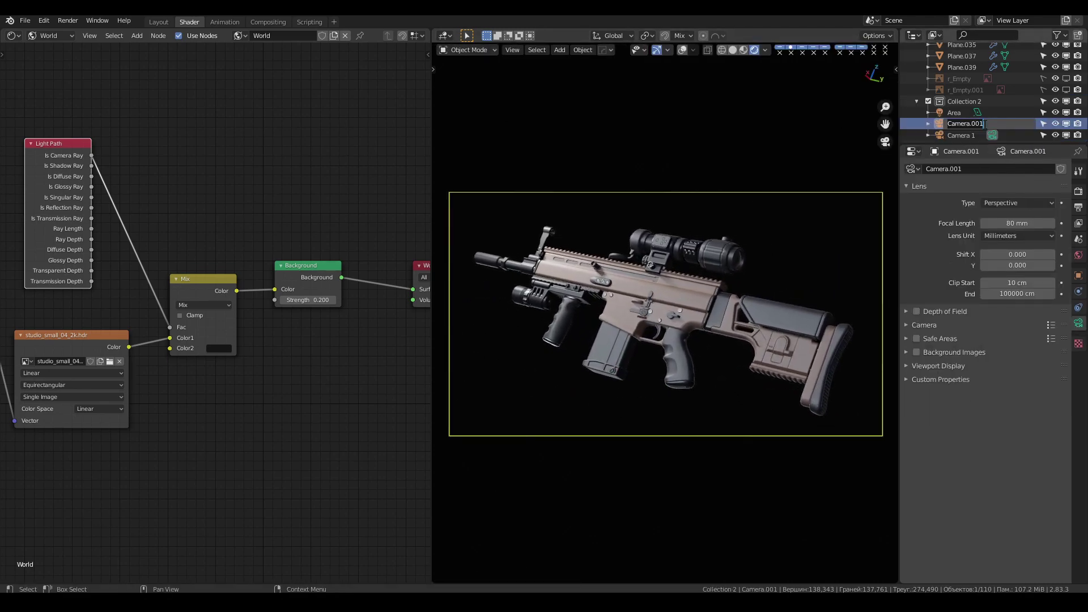
key("KP_Add")
key("n")
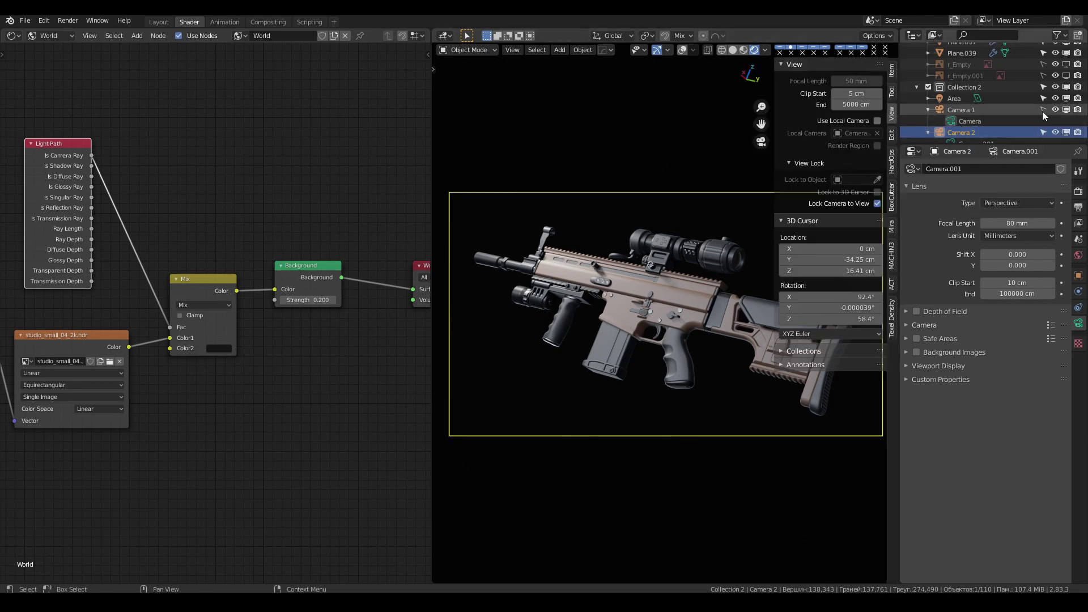
left_click(991, 111)
Step: Clear the second camera's rotation, rotate it 90° on X, and frame the rifle
scroll(875, 124, "up", 1, "ctrl")
left_click(948, 132)
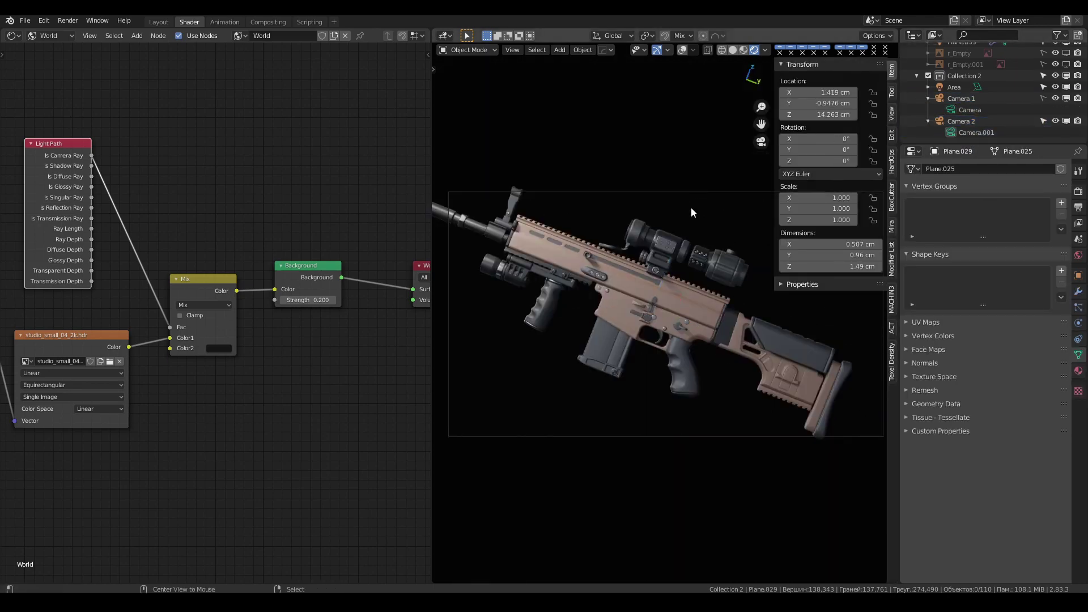
key("alt+r")
key("r")
key("x")
key("9")
key("0")
key("Return")
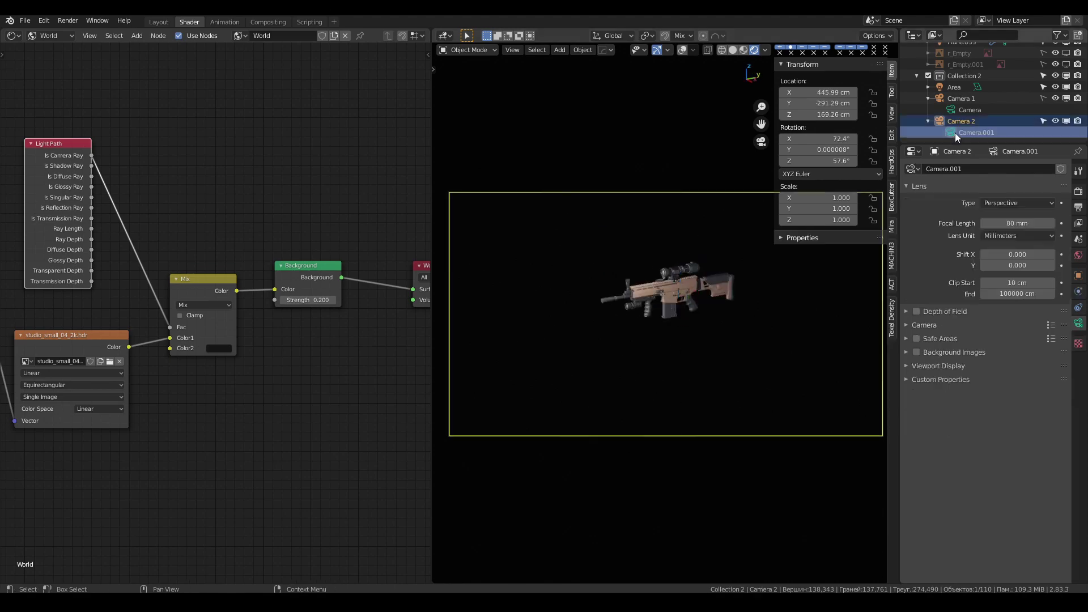
key("n")
key("alt+a")
mouse_move(667, 284)
middle_mouse_down()
mouse_move(624, 285)
mouse_move(671, 325)
mouse_move(682, 296)
middle_mouse_up()
Step: Check Camera 2's framing of the rifle and save the file
key("shift+grave")
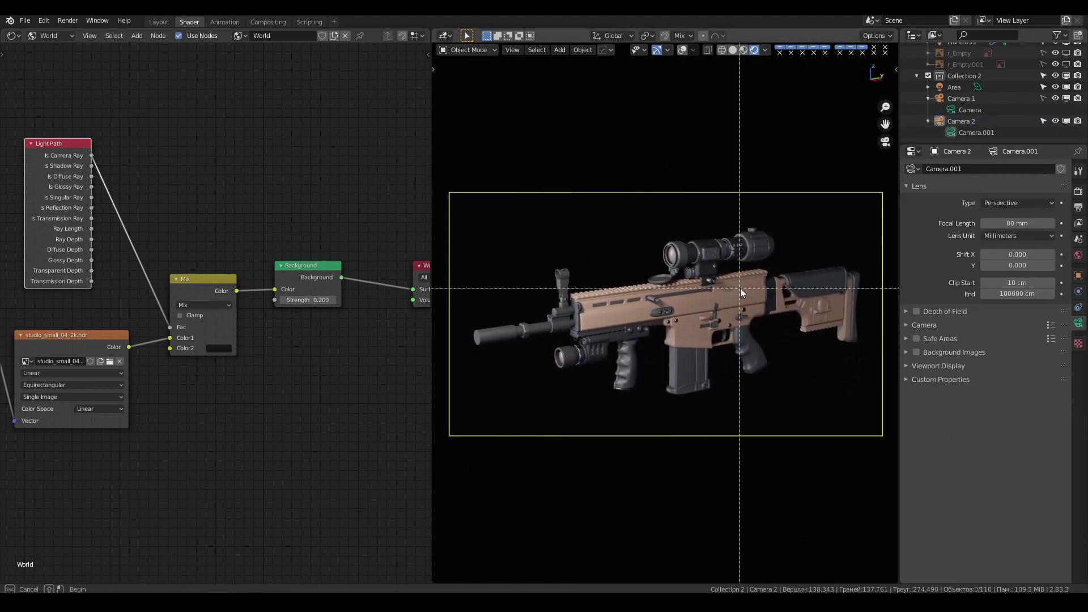
left_click(665, 263)
key("n")
key("n")
key("n")
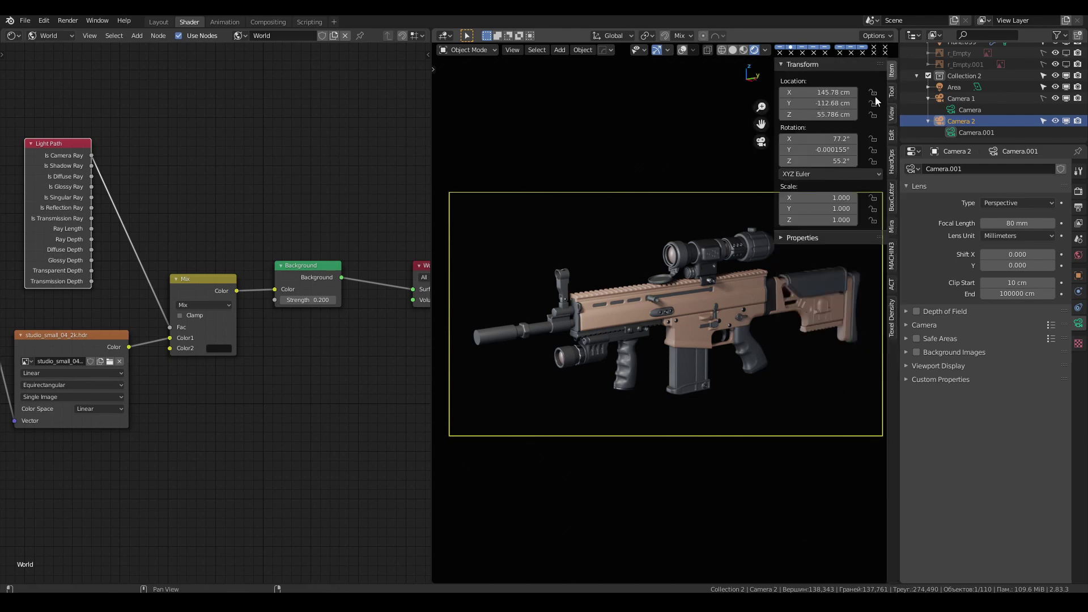
key("n")
left_click(677, 311)
key("ctrl+s")
middle_click_drag(370, 285, 278, 285)
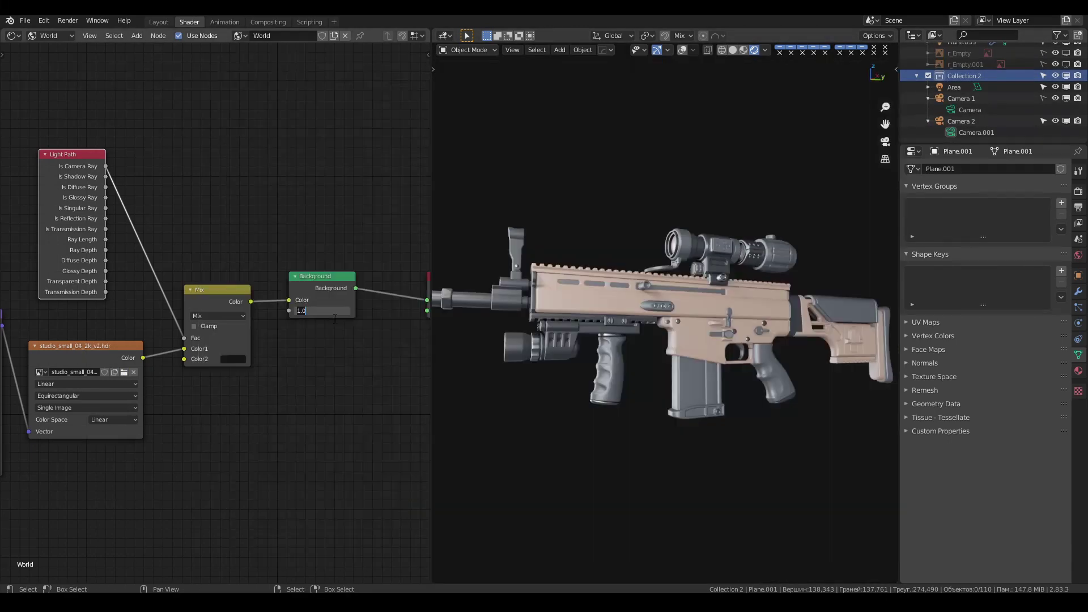
Step: Set the HDRI colour space to Raw and look through Camera 1
left_click(114, 419)
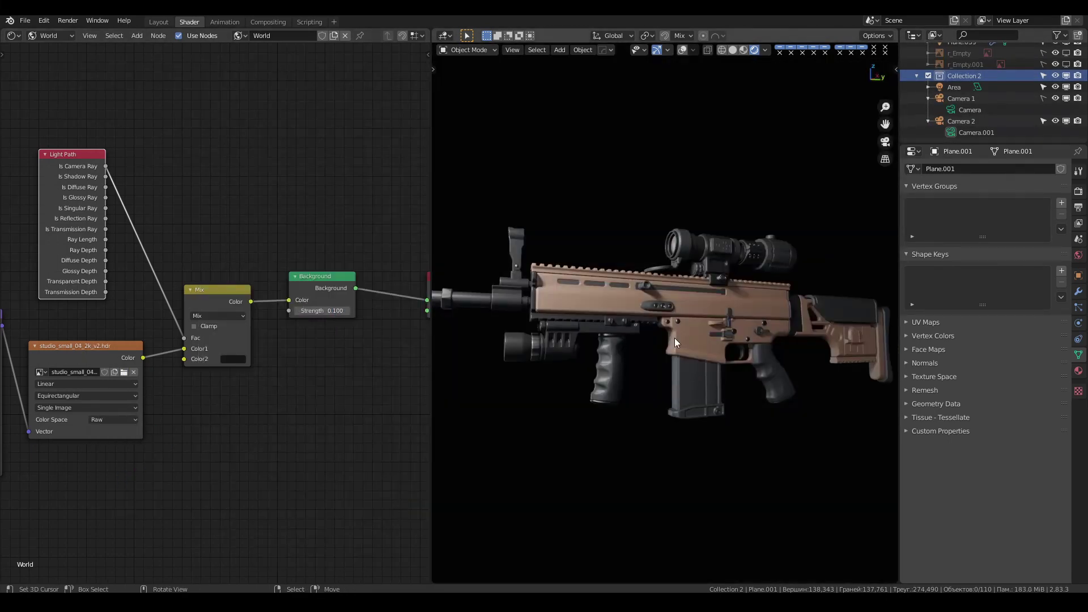
left_click(969, 109)
key("ctrl+KP_0")
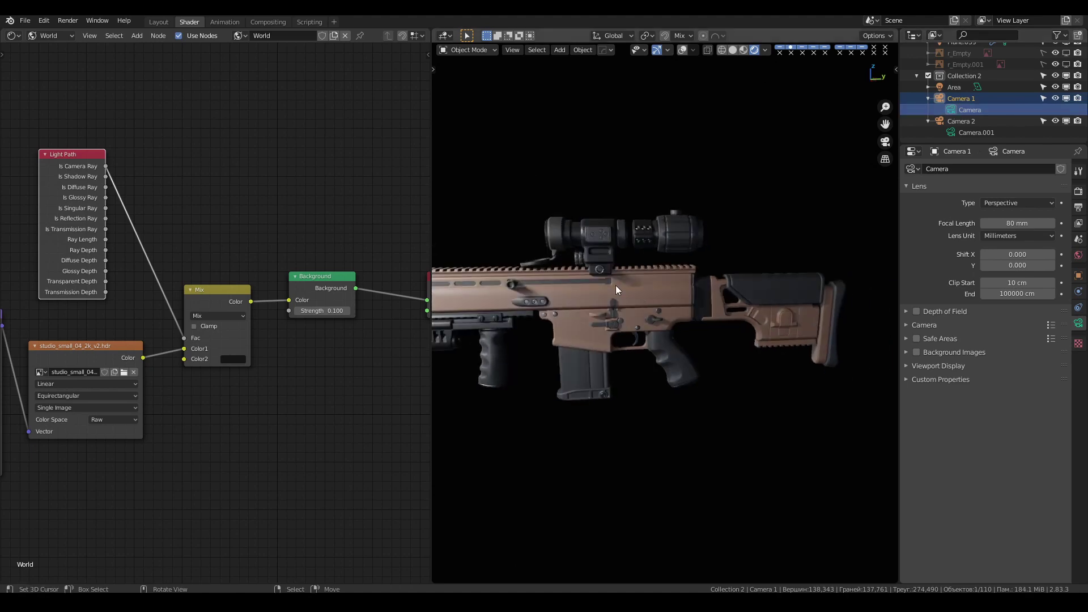
Step: Split the 3D view, then add another area light, moved and rotated into place
left_click_drag(896, 579, 793, 306)
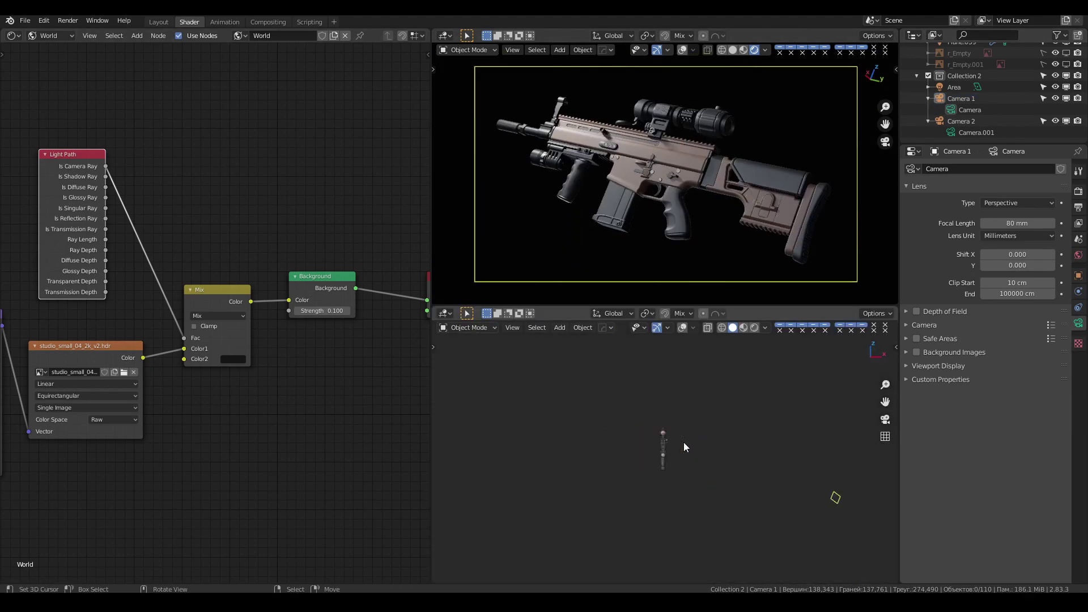
left_click(674, 408)
key("shift+a")
left_click(721, 541)
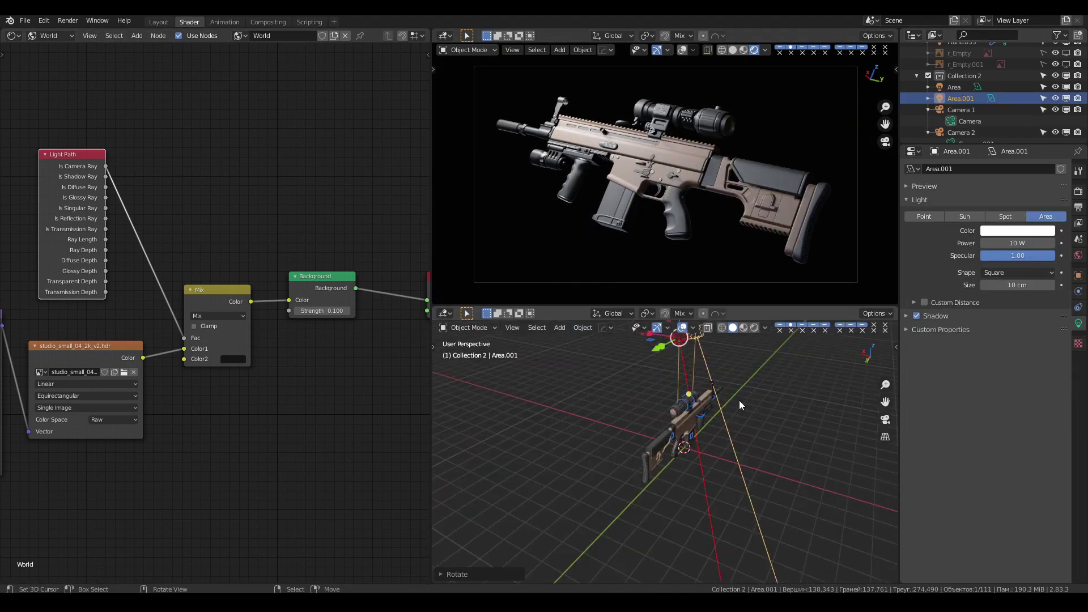
key("g")
left_click(688, 396)
key("r")
left_click(545, 414)
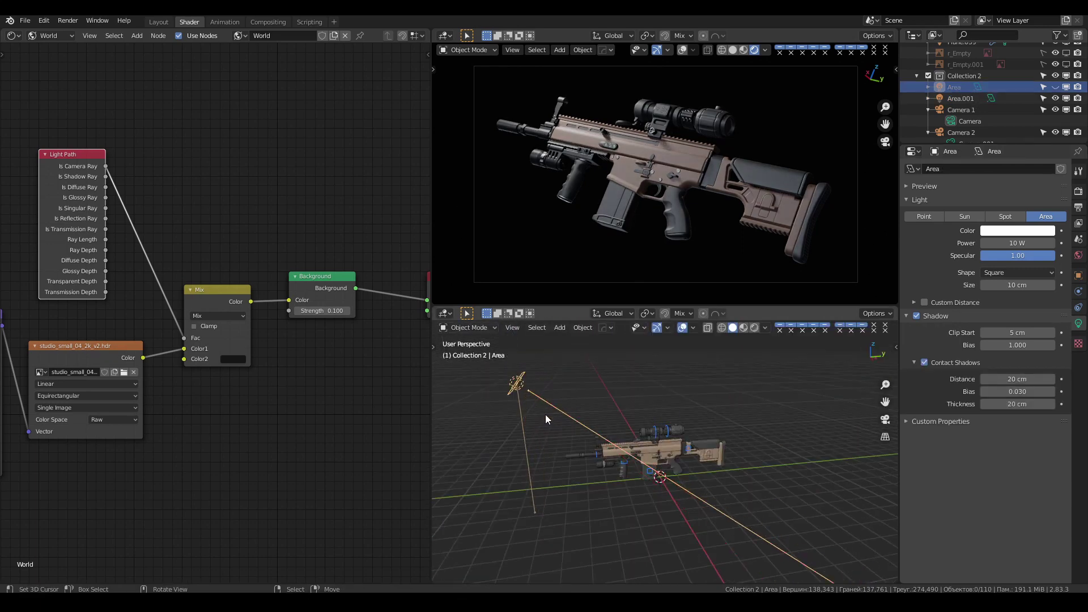
Step: Delete the extra area light and reposition Area.001 from a side view
key("Delete")
middle_click_drag(580, 392, 651, 374)
key("Return")
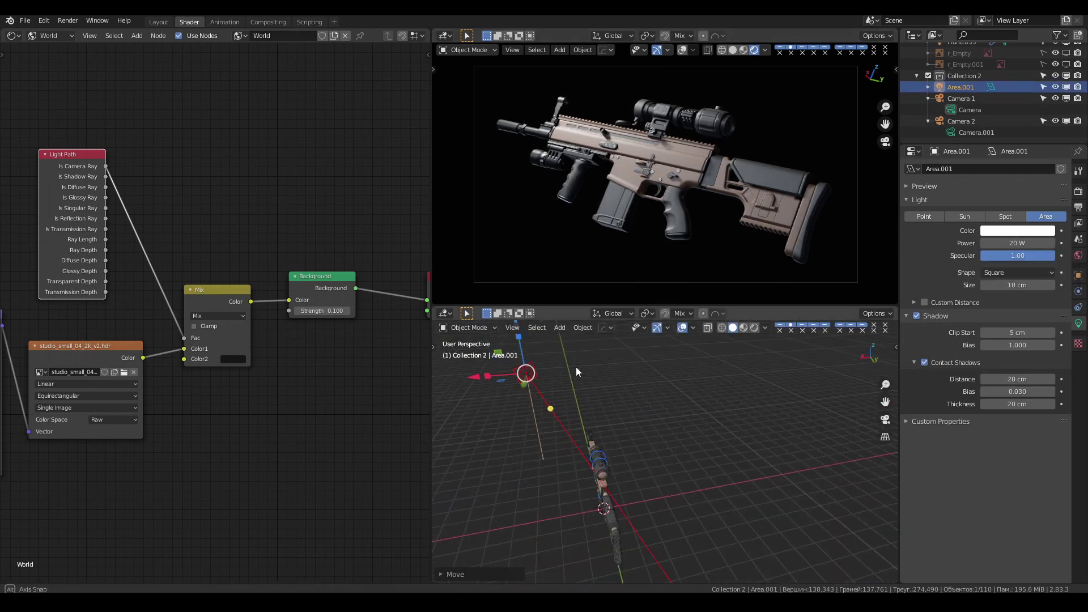
middle_click_drag(575, 366, 681, 395)
key("g")
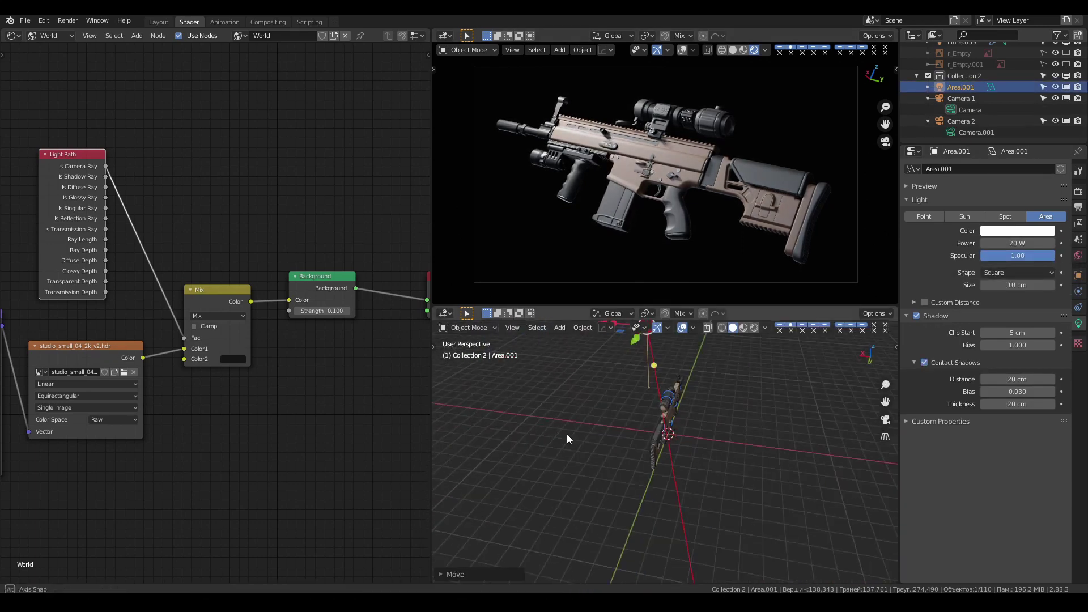
scroll(617, 273, "up", 4)
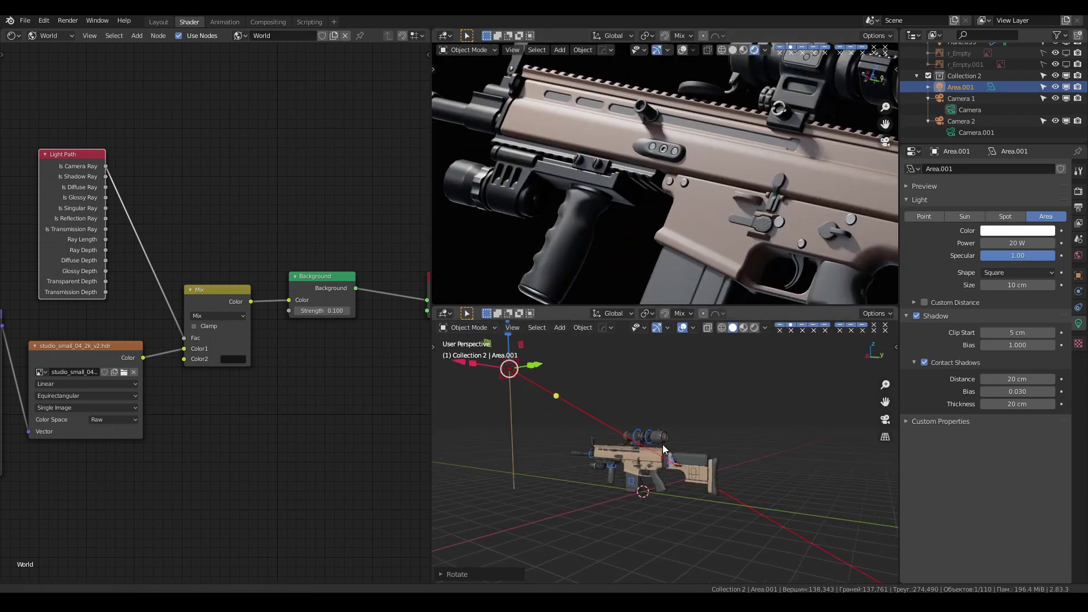
left_click(1078, 191)
Step: Enable ambient occlusion and screen space reflections, with 20 cm reflection thickness
left_click(917, 246)
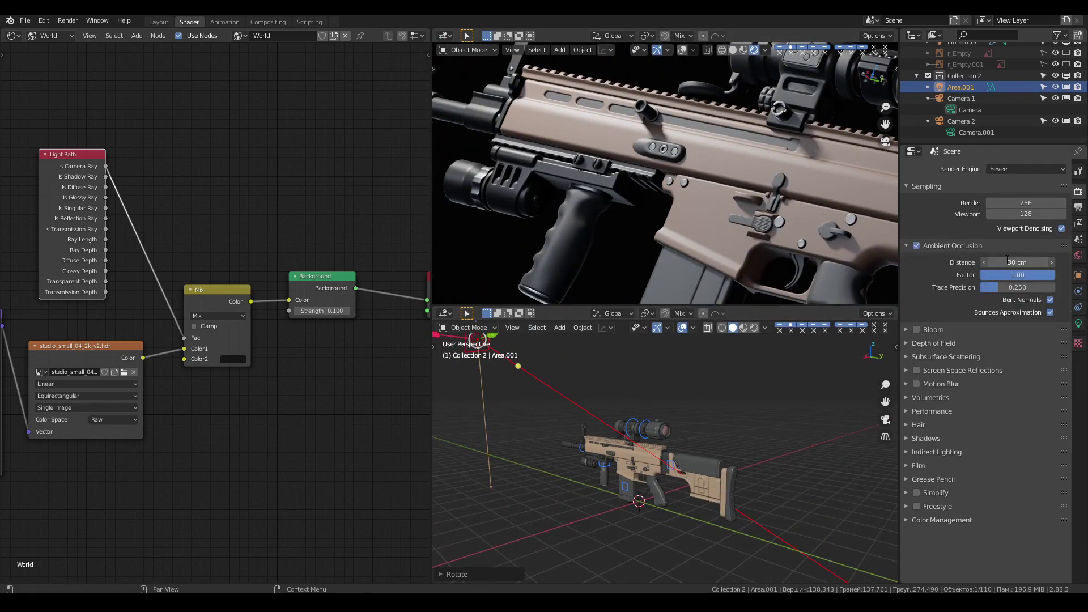
left_click(1005, 262)
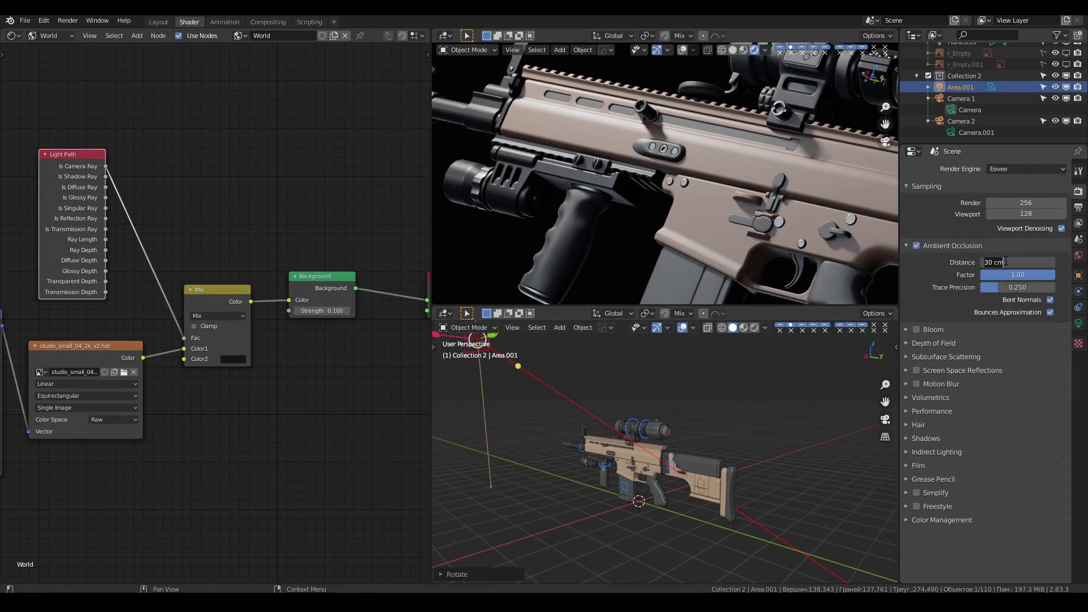
left_click(929, 371)
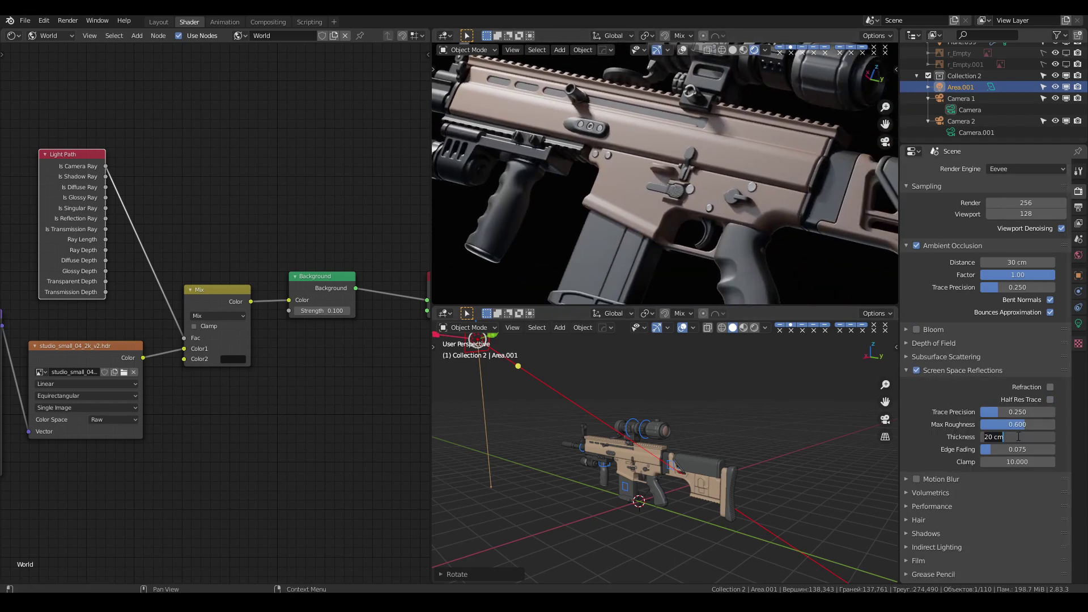
key("Return")
left_click(929, 370)
left_click(929, 438)
scroll(1026, 478, "down", 1)
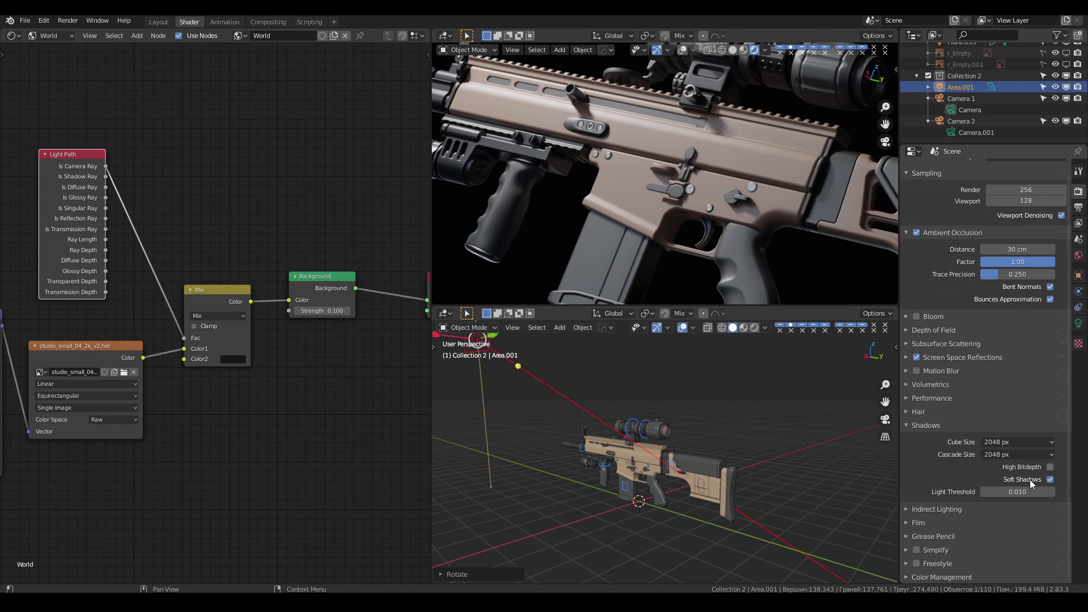
Step: Move Camera 1 to a new position while viewing through the camera
left_click(1078, 323)
left_click(885, 142)
left_click(970, 109)
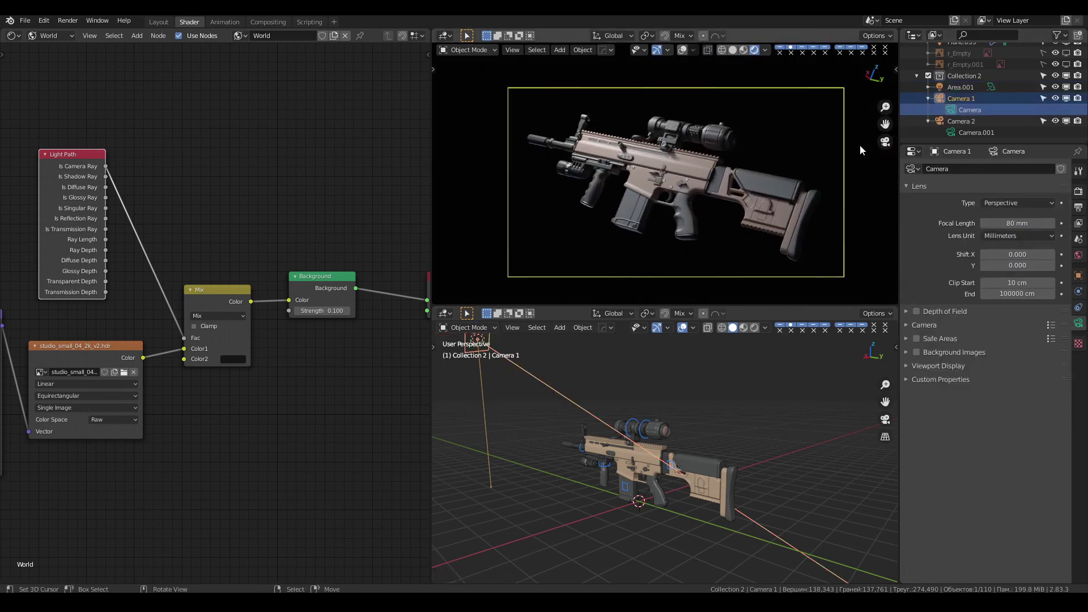
key("n")
key("n")
key("g")
left_click(718, 145)
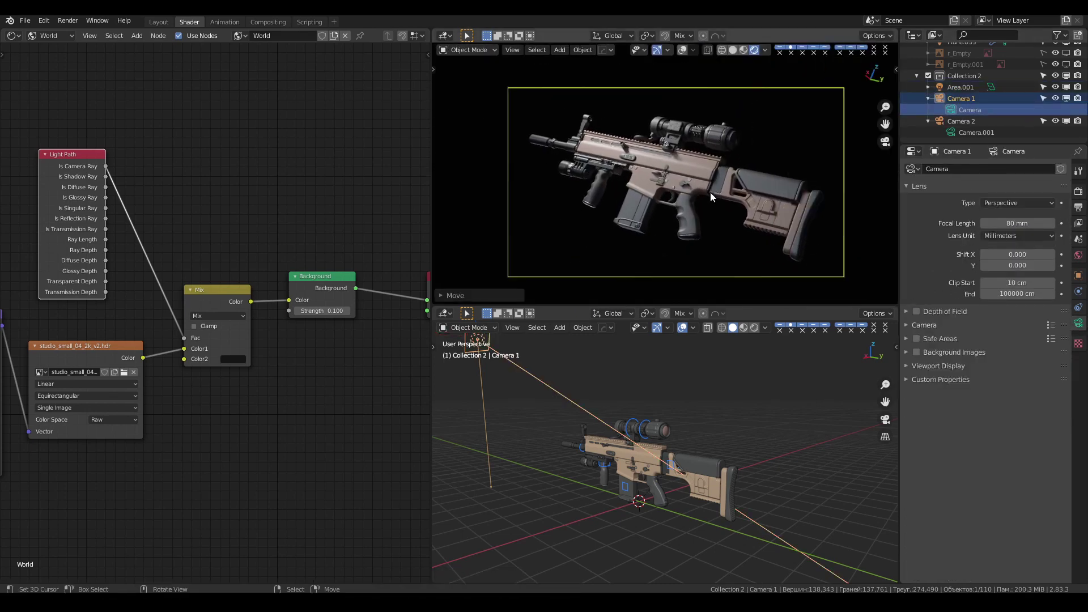
Step: Move the Area.001 light to a new position around the rifle
scroll(709, 192, "up", 5)
left_click(477, 340)
middle_click_drag(619, 381, 680, 407)
key("g")
left_click(693, 396)
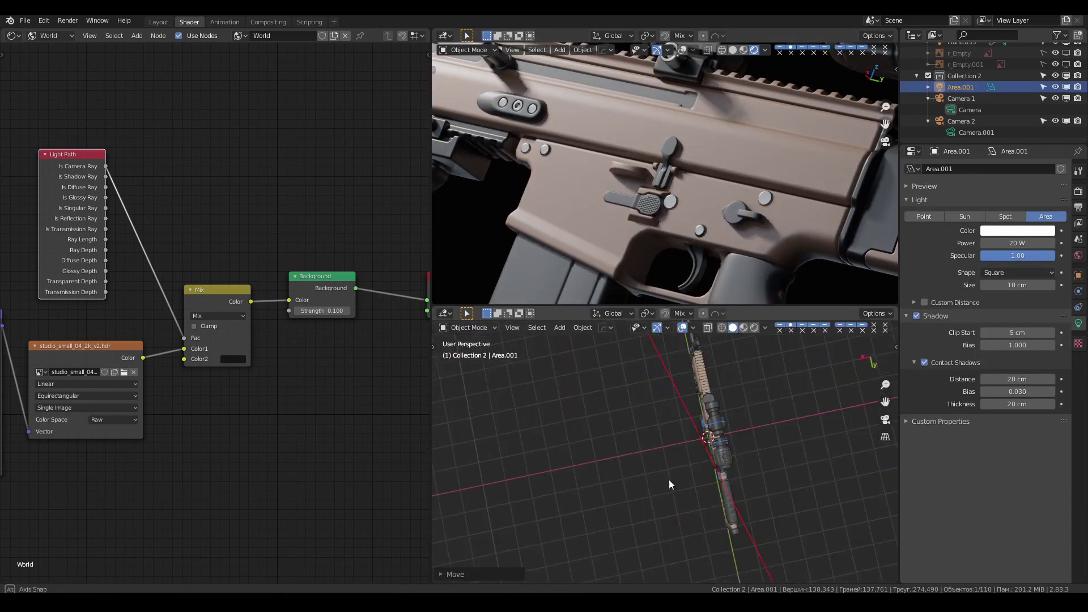
scroll(618, 183, "down", 5)
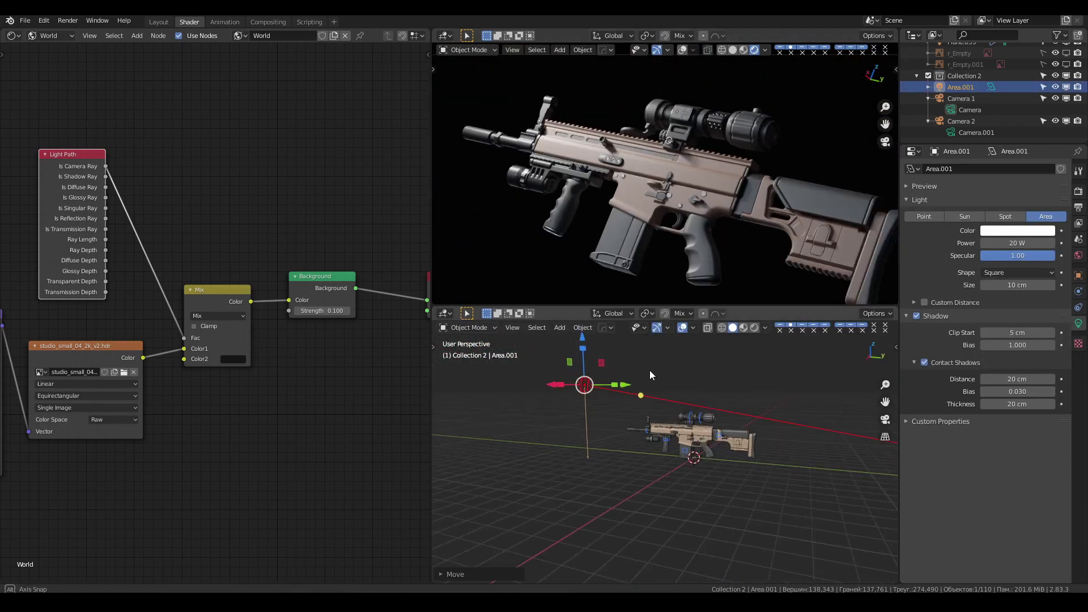
Step: Set the Area.001 light size to 15 cm
scroll(650, 370, "up", 4)
left_click(1014, 285)
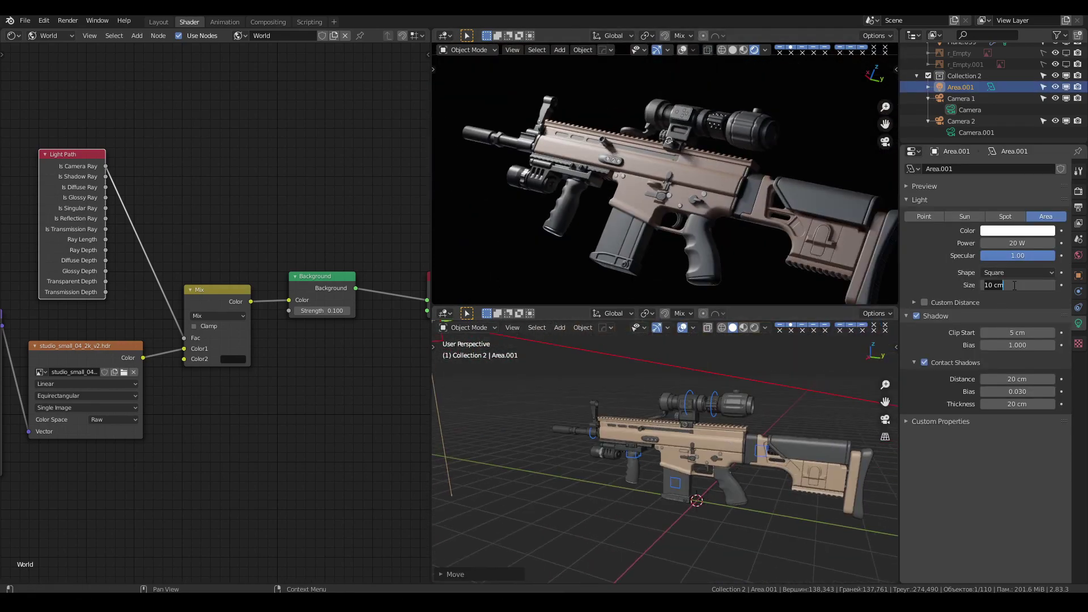
key("ctrl+a")
type("15")
key("Return")
scroll(596, 401, "down", 5)
Step: Duplicate the light as Area.002 at 50 cm and move it from top view
mouse_move(596, 401)
middle_mouse_down()
mouse_move(703, 452)
mouse_move(635, 513)
middle_mouse_up()
key("shift+d")
type("0")
key("Return")
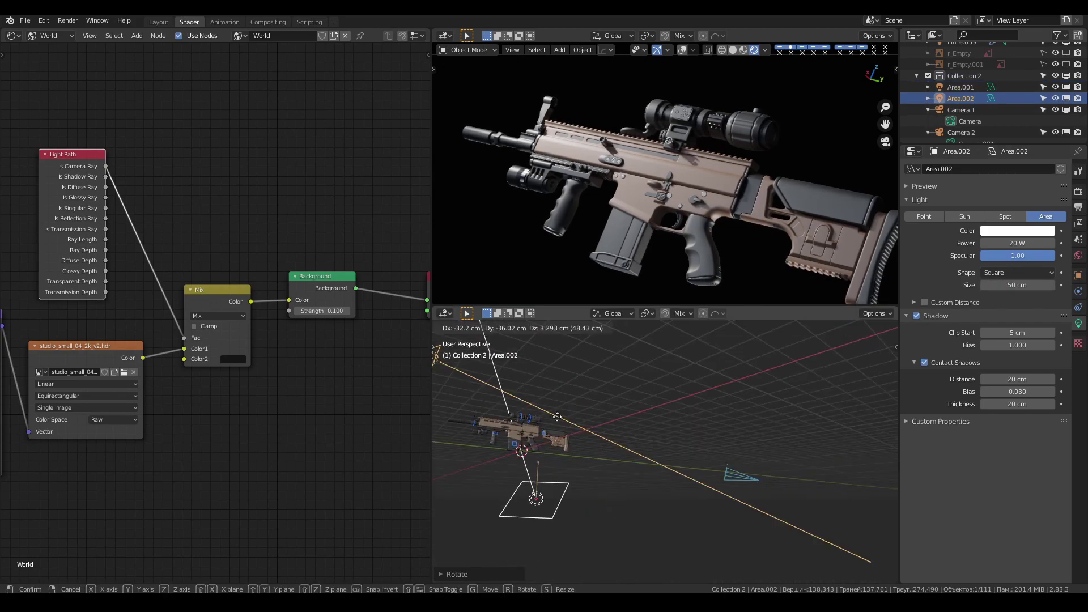
key("KP_7")
key("g")
left_click(704, 451)
mouse_move(705, 451)
middle_mouse_down()
mouse_move(692, 437)
mouse_move(563, 444)
mouse_move(641, 447)
mouse_move(598, 434)
mouse_move(728, 477)
middle_mouse_up()
Step: Rotate Area.002 toward the rifle and edit its contact shadow distance
key("r")
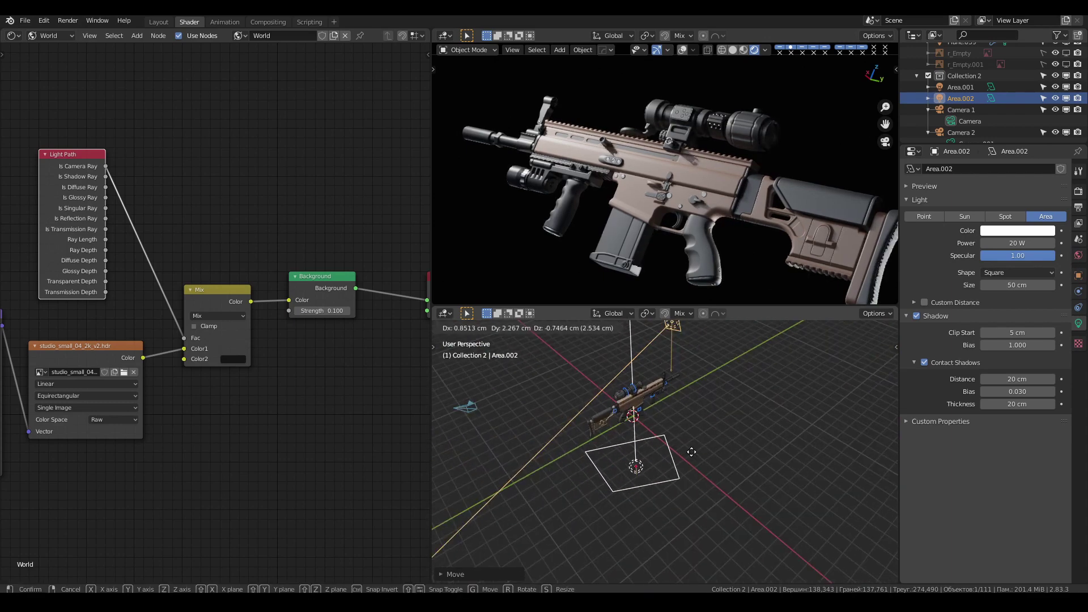
left_click(638, 424)
middle_click_drag(638, 423, 667, 399)
left_click(1016, 379)
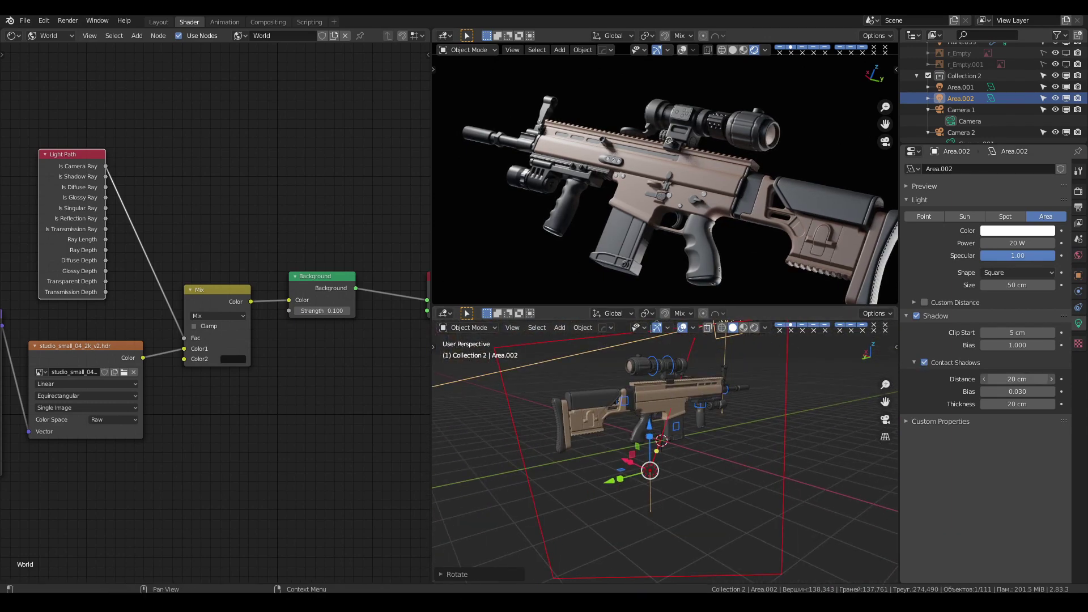
middle_click_drag(715, 366, 658, 430)
left_click(657, 470)
Step: Turn on screen space reflections in the render settings
left_click(1080, 258)
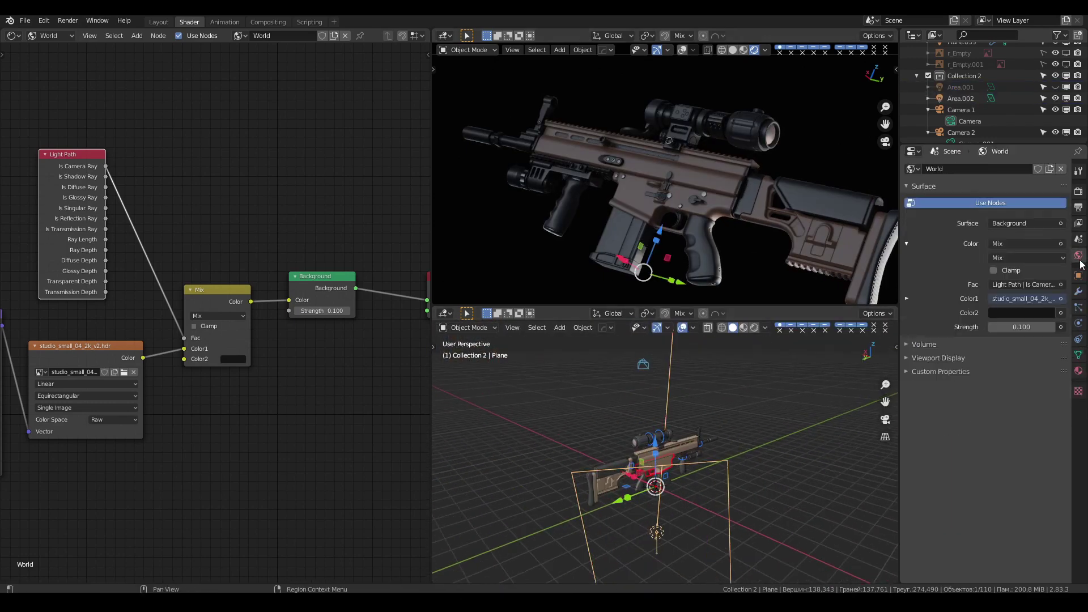
left_click(1078, 191)
left_click(916, 357)
left_click(925, 344)
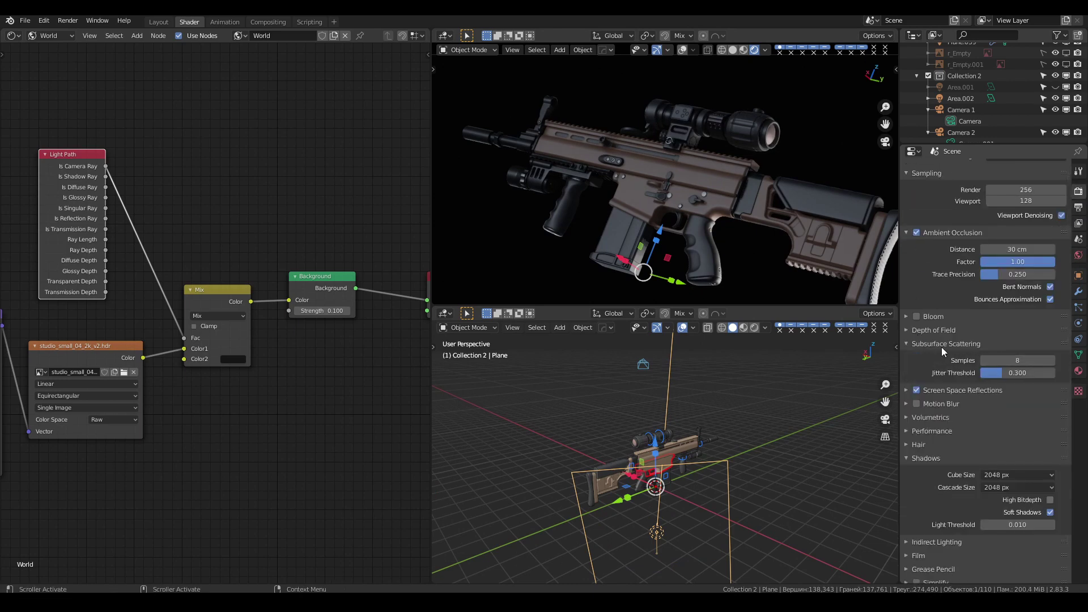
left_click(942, 344)
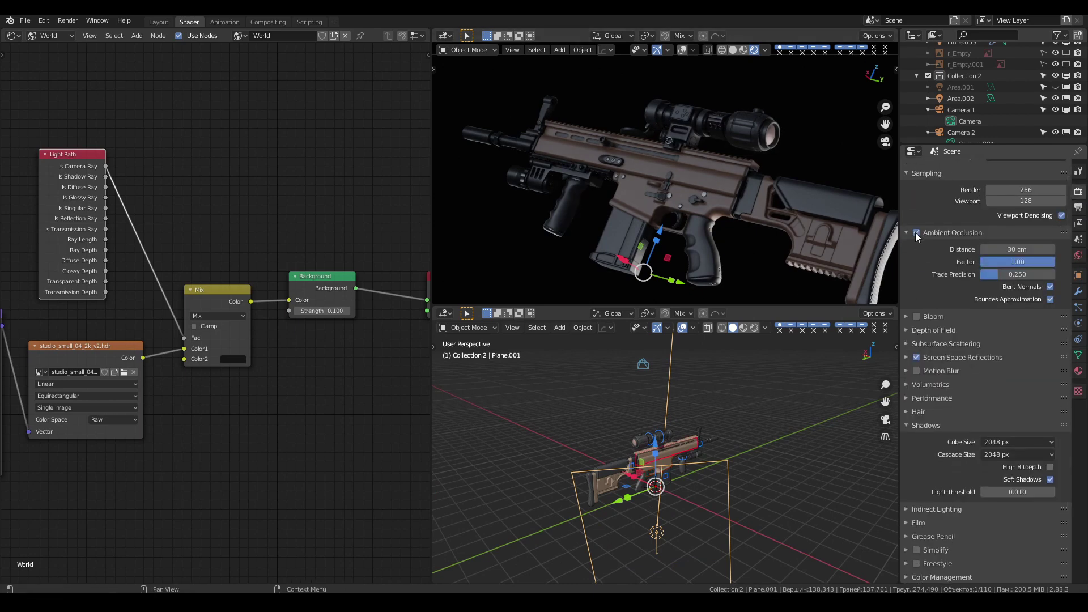
Step: Save Rifle.blend and drop the world Background strength to 0
key("ctrl+s")
left_click_drag(347, 311, 317, 311)
middle_click_drag(709, 478, 737, 454)
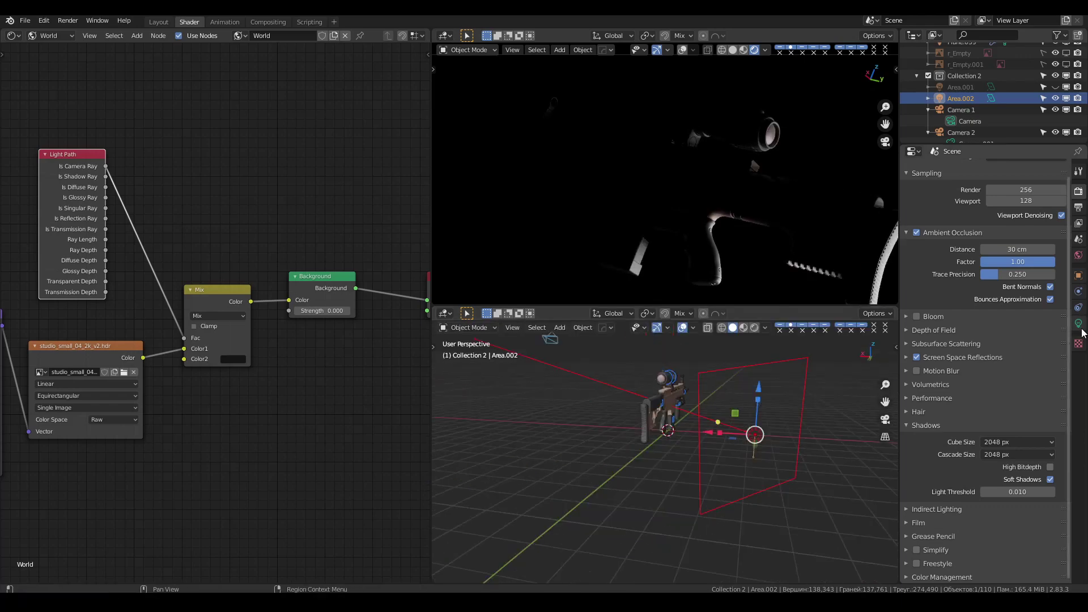
left_click(1078, 323)
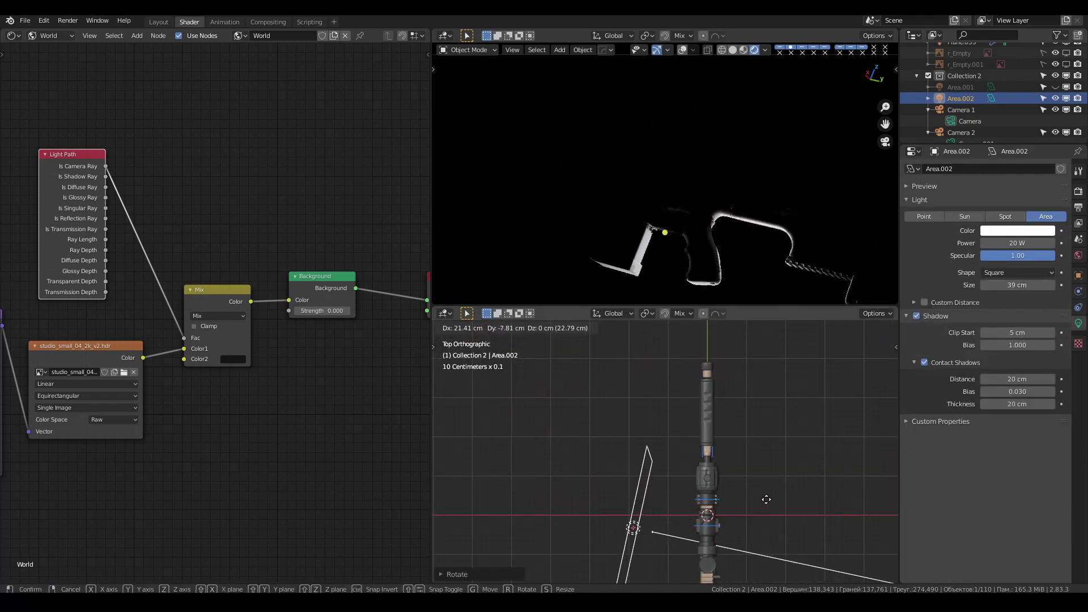
Step: Confirm Area.002's new position and switch the transform orientation to Local
left_click(766, 500)
mouse_move(766, 500)
middle_mouse_down()
mouse_move(636, 422)
mouse_move(674, 435)
mouse_move(637, 388)
middle_mouse_up()
key("comma")
left_click(616, 416)
Step: Change Area.002 into a spot light with a 57.7° cone
left_click(1004, 215)
left_click_drag(1017, 320, 1049, 320)
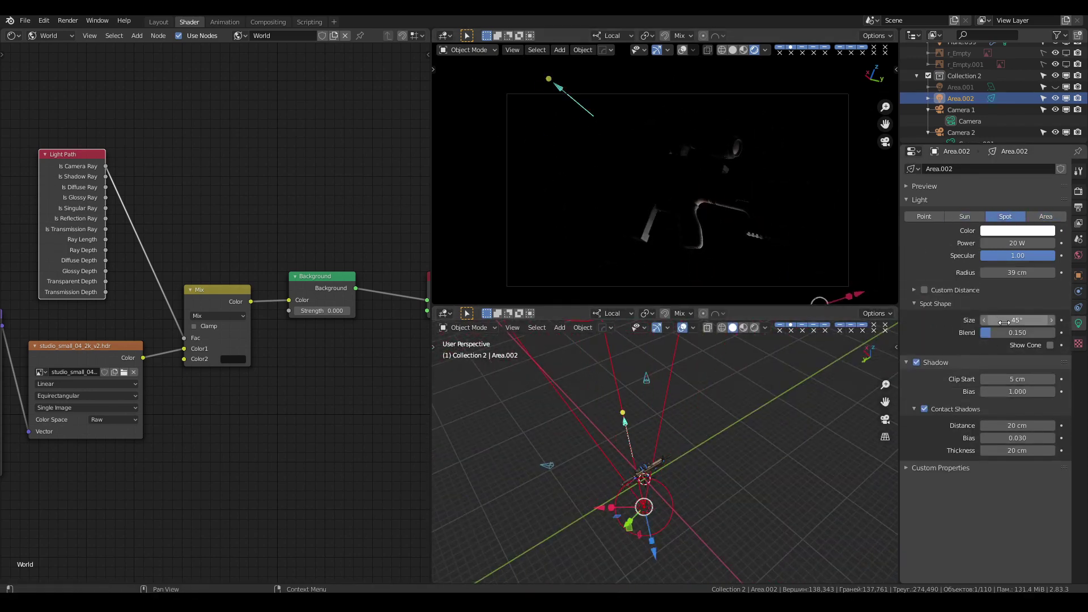
mouse_move(646, 431)
middle_mouse_down()
mouse_move(709, 428)
mouse_move(642, 348)
middle_mouse_up()
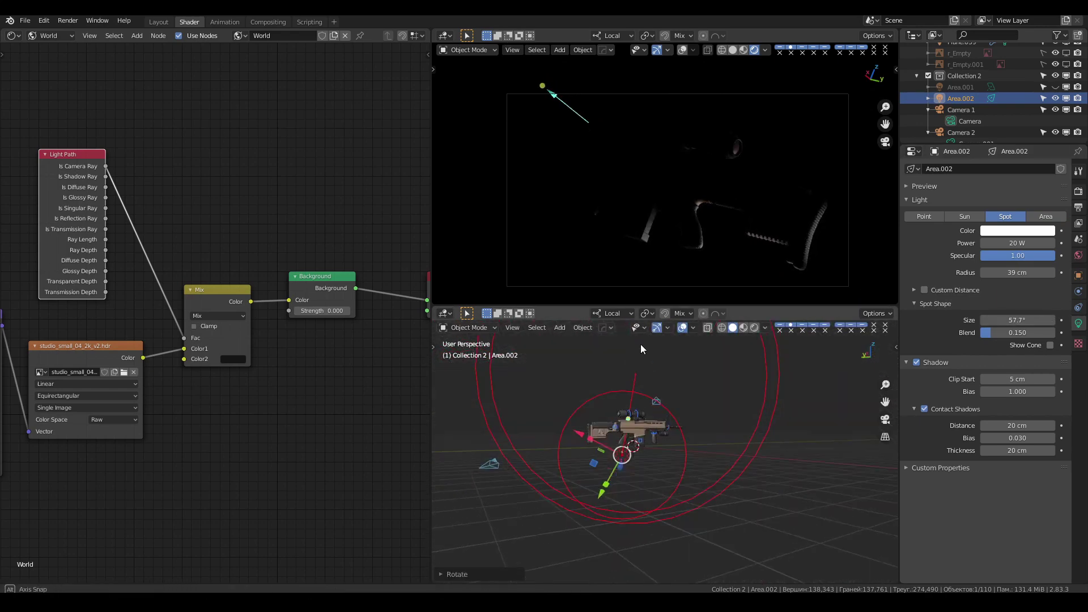
Step: Enable contact shadows on the spot with 20 cm distance and 1 cm thickness
left_click(925, 408)
double_click(1032, 425)
type("10")
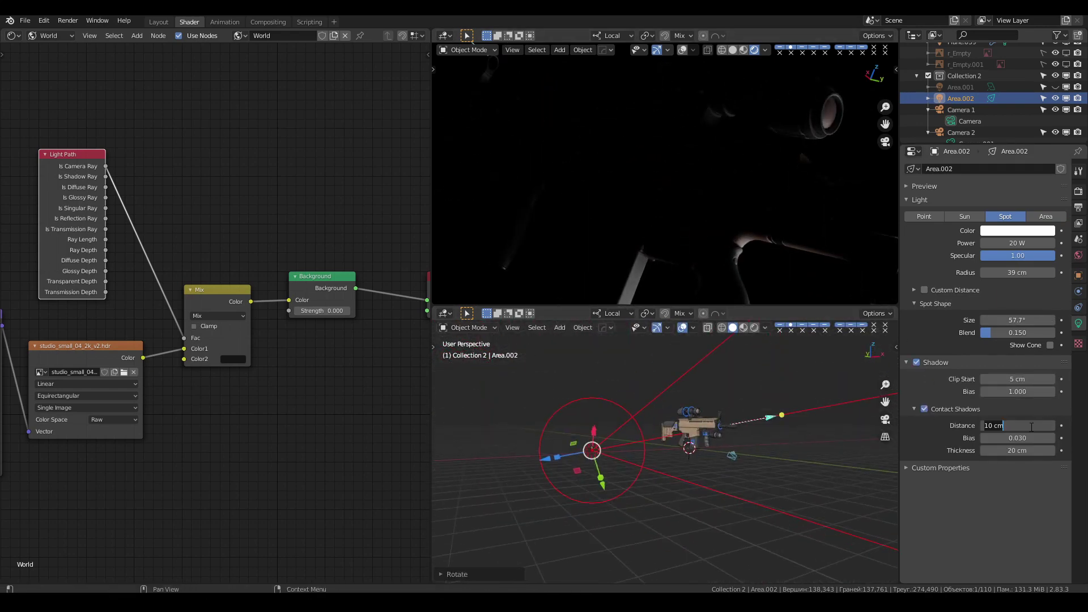
key("Return")
key("BackSpace")
scroll(723, 186, "down", 3)
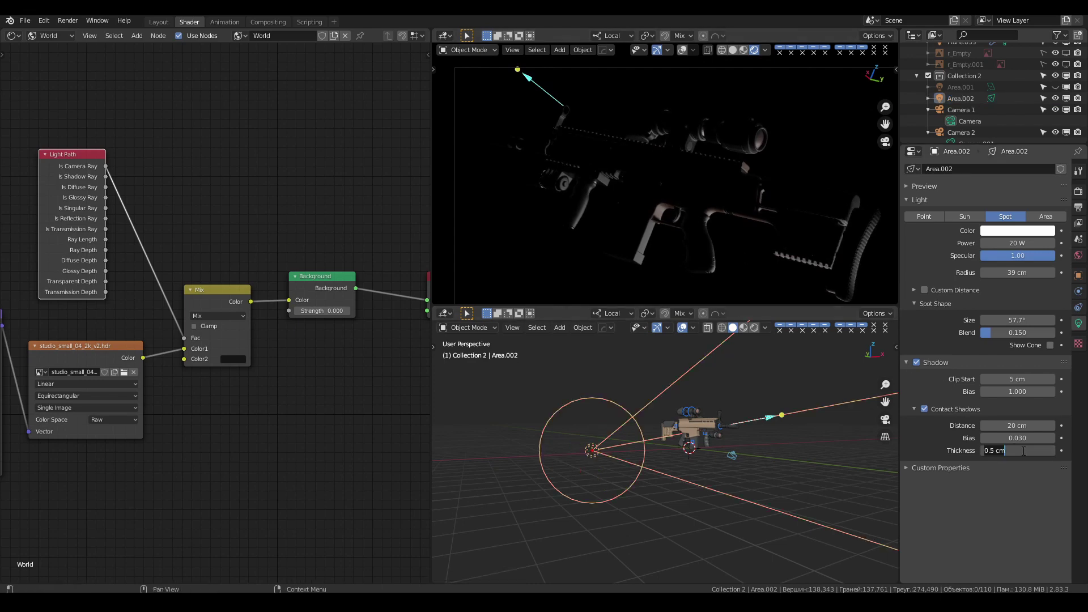
middle_click_drag(652, 482, 595, 498)
Step: Set Area.001's contact shadow thickness to 1 cm, undoing the accidental duplicate light
left_click(567, 486)
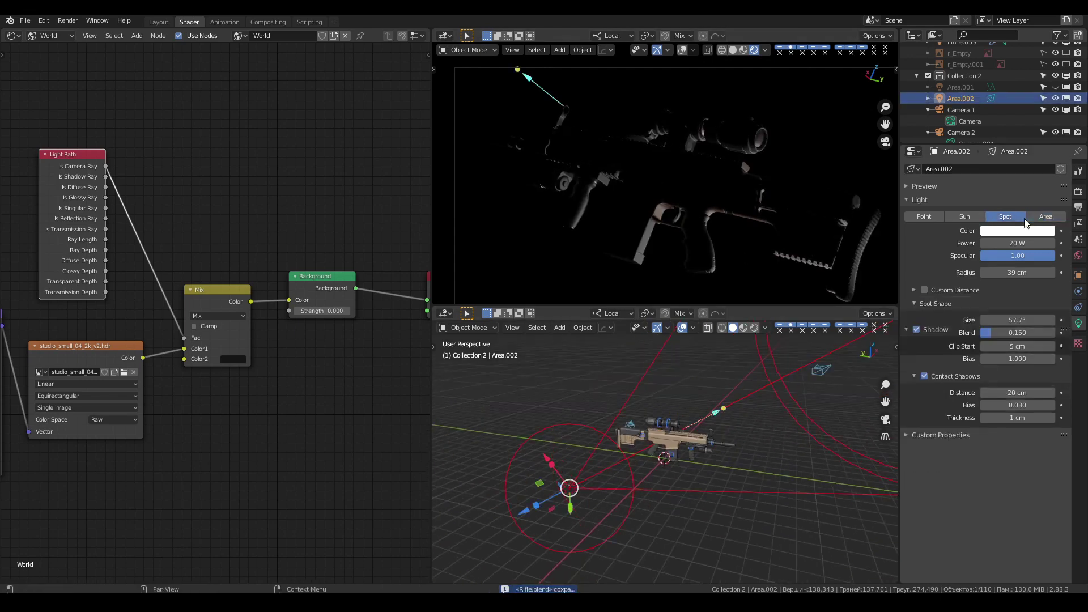
key("ctrl+z")
key("ctrl+z")
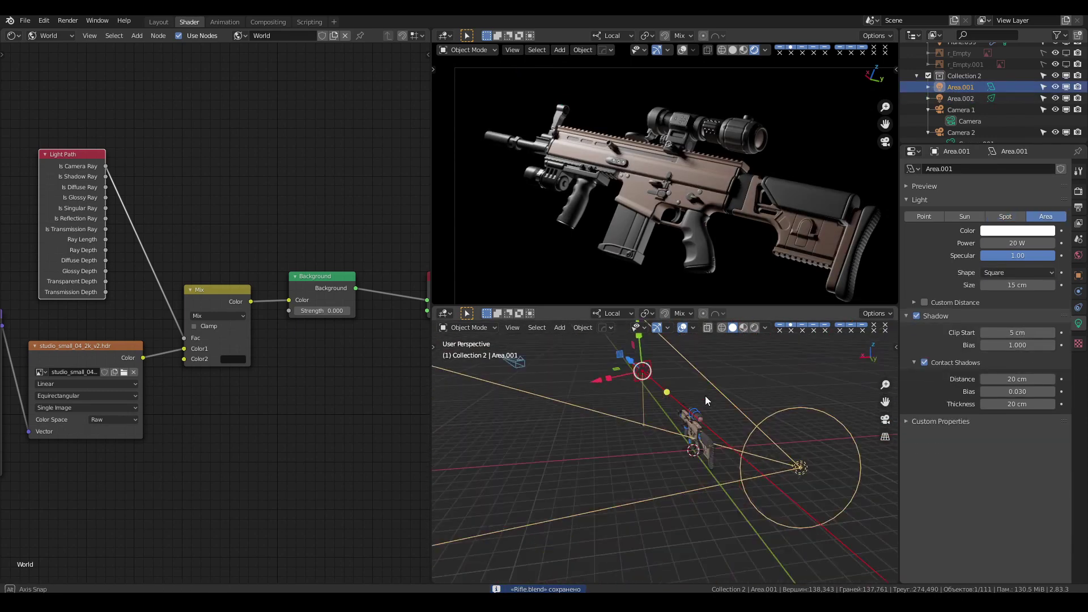
key("ctrl+z")
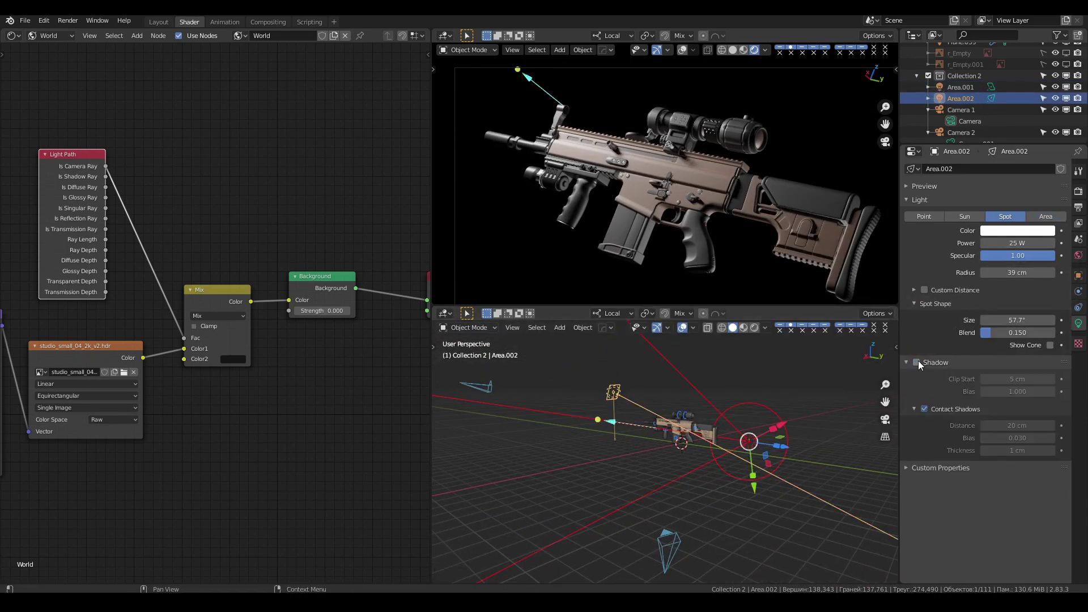
left_click(1010, 404)
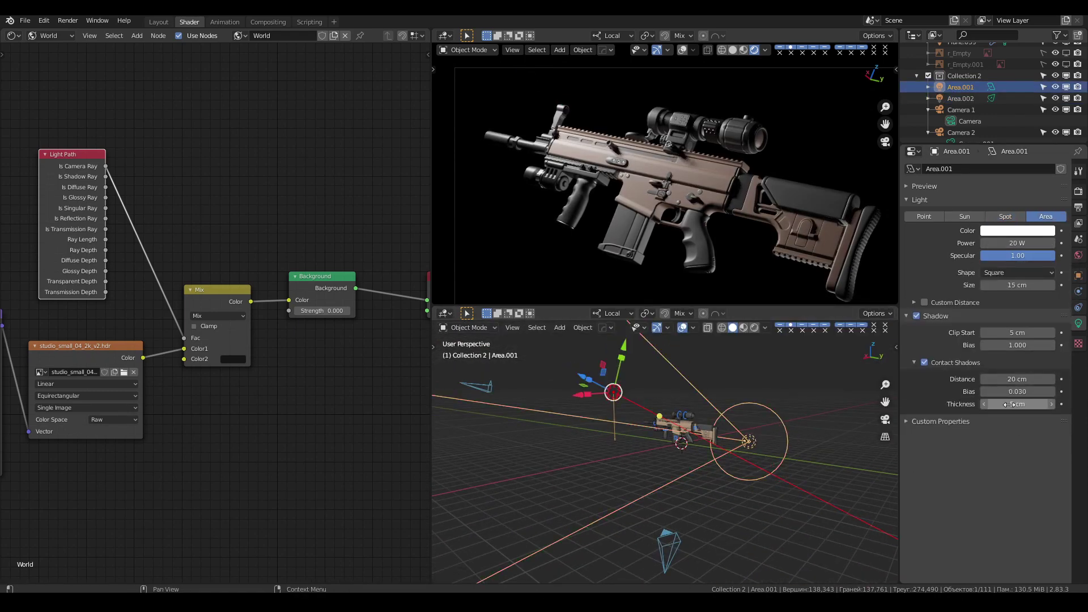
key("ctrl+z")
left_click(1022, 403)
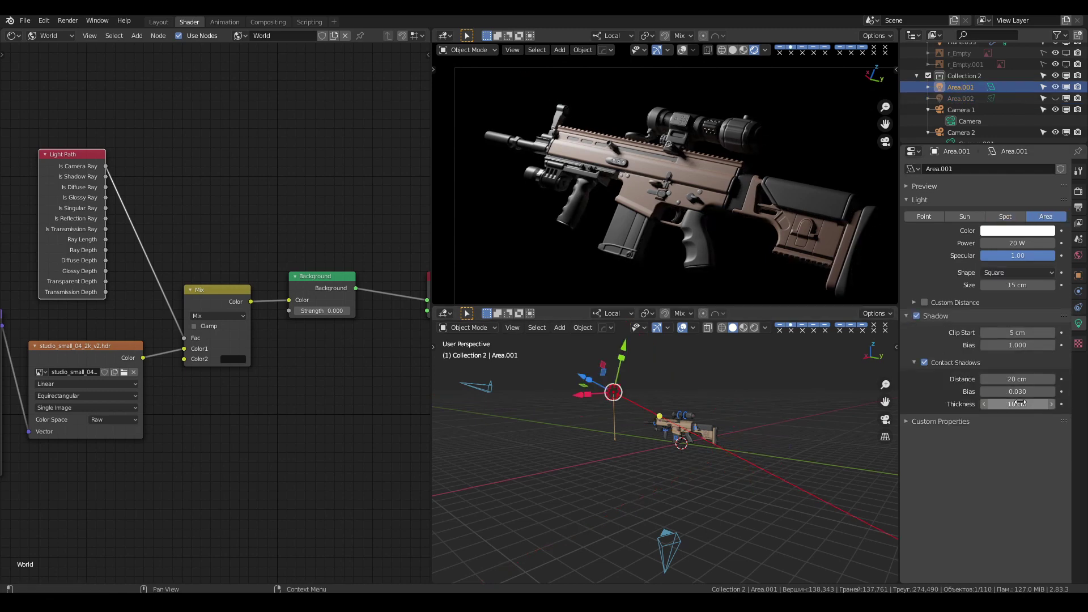
scroll(587, 248, "up", 5)
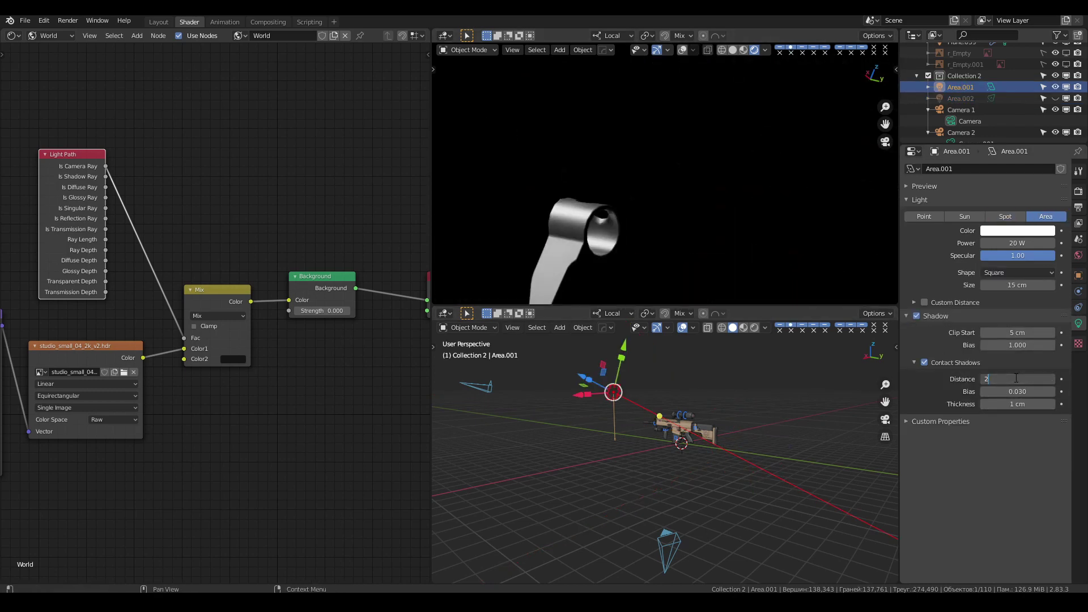
Step: Check the render sampling settings and render the final rifle image with F12
left_click(1078, 191)
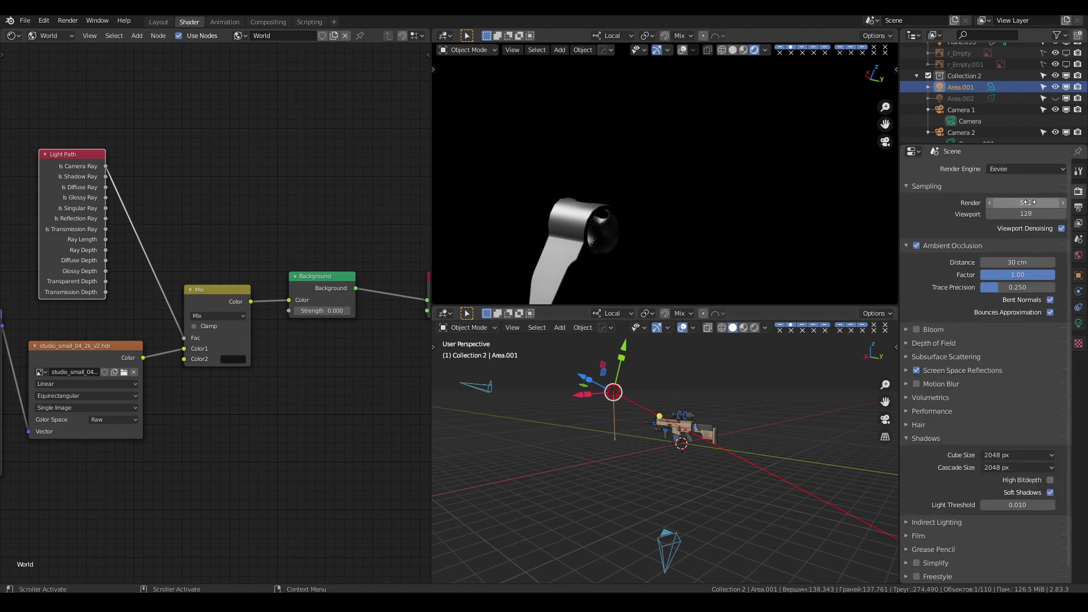
scroll(674, 172, "down", 3)
key("F12")
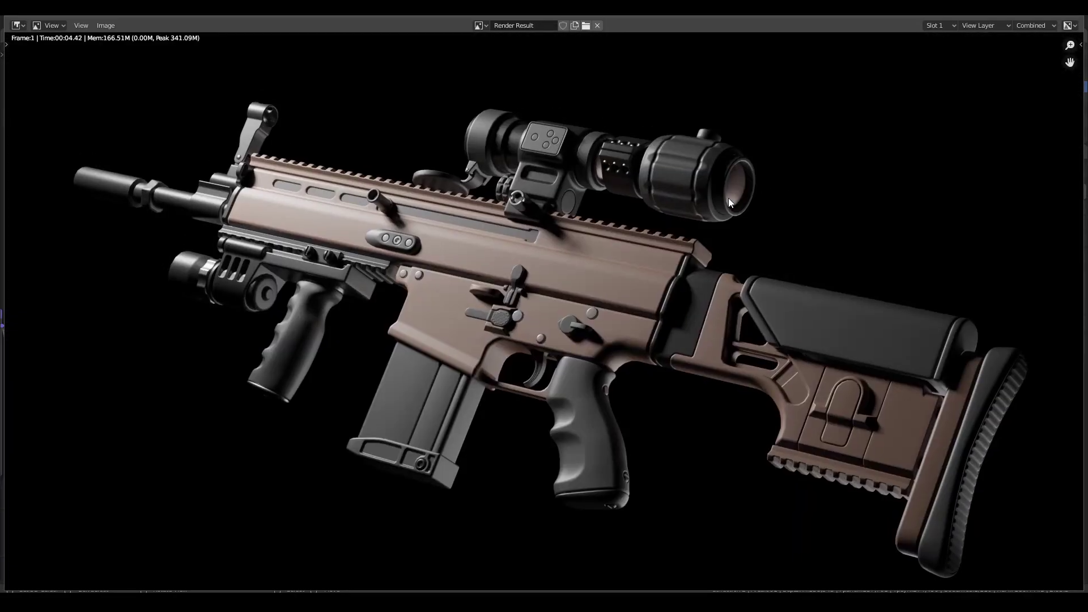
key("Escape")
scroll(709, 440, "up", 5)
Step: Add Subdivision to Circle.019 ahead of its Weighted Normal modifier, then save
left_click(622, 441)
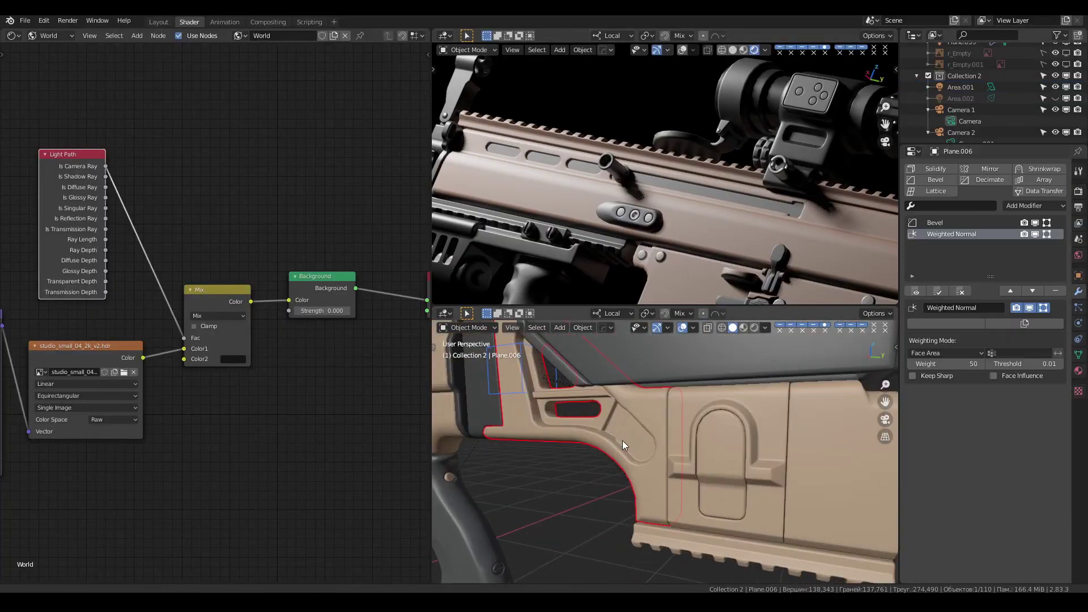
key("ctrl+1")
left_click(713, 408)
key("KP_Decimal")
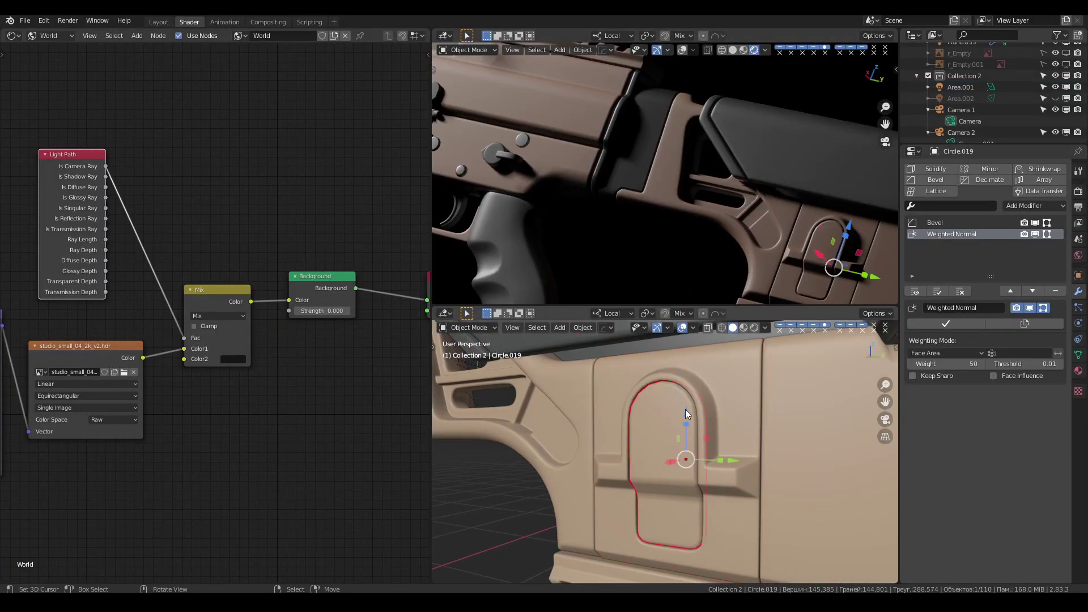
left_click(1032, 290)
key("alt+a")
key("ctrl+s")
Step: Orbit around the stock for a wider rifle view and select Area.001
middle_click_drag(766, 205, 692, 258)
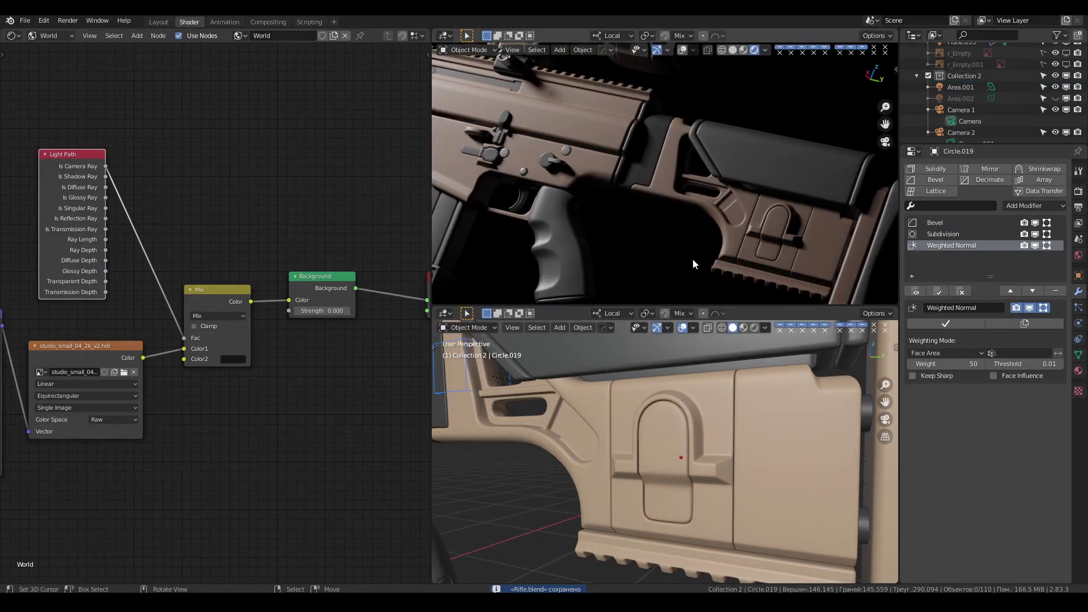
scroll(704, 281, "up", 3)
scroll(647, 178, "down", 4)
middle_click_drag(647, 178, 703, 176)
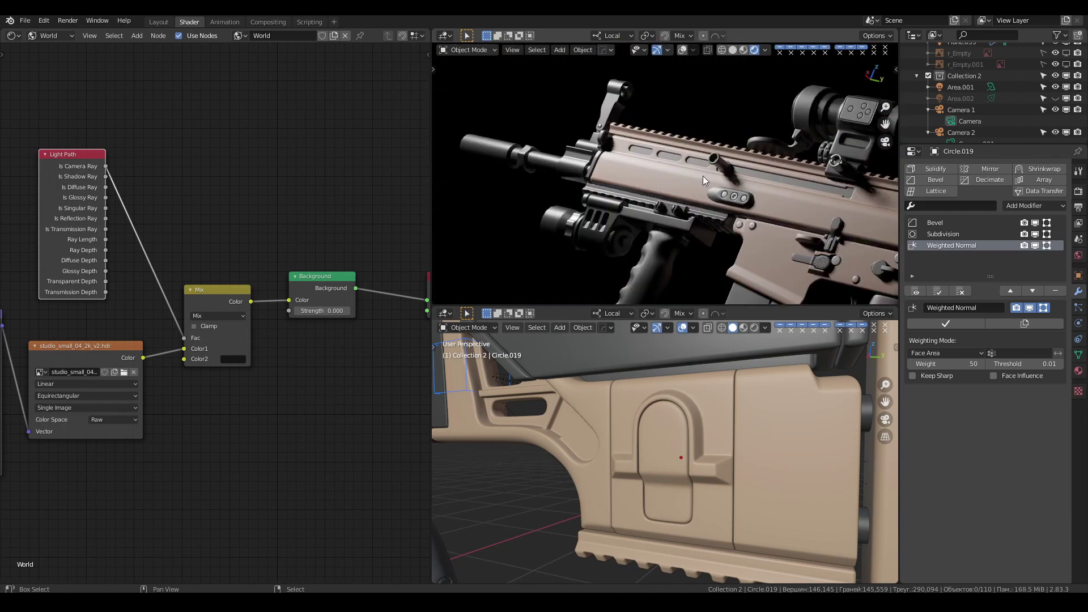
scroll(678, 211, "up", 3)
scroll(678, 211, "down", 4)
scroll(600, 408, "down", 4)
left_click(601, 408)
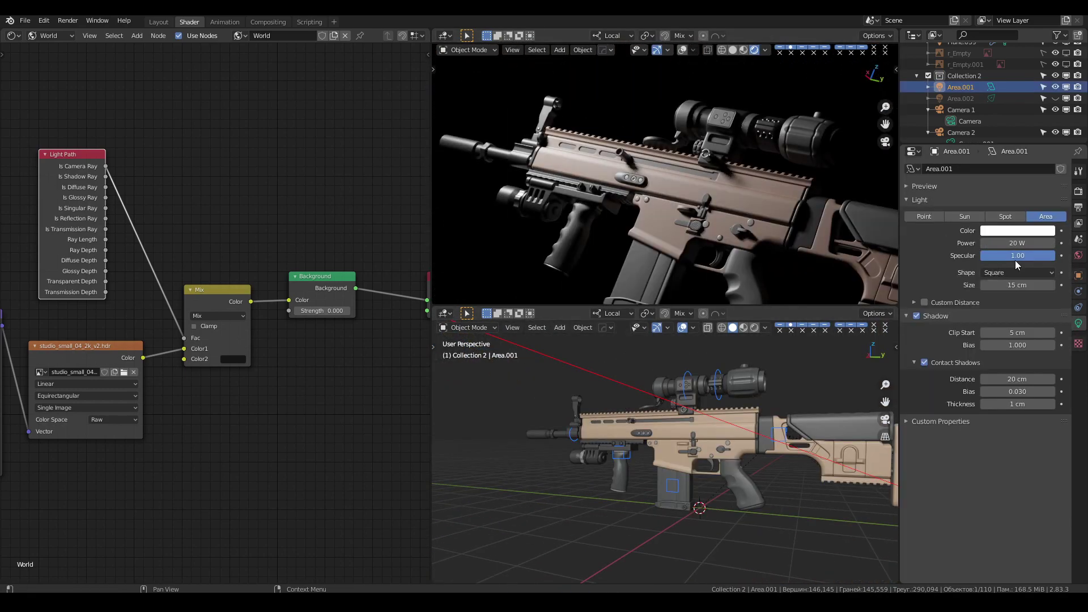
Step: Reset the spot light's colour to white
scroll(643, 431, "down", 5)
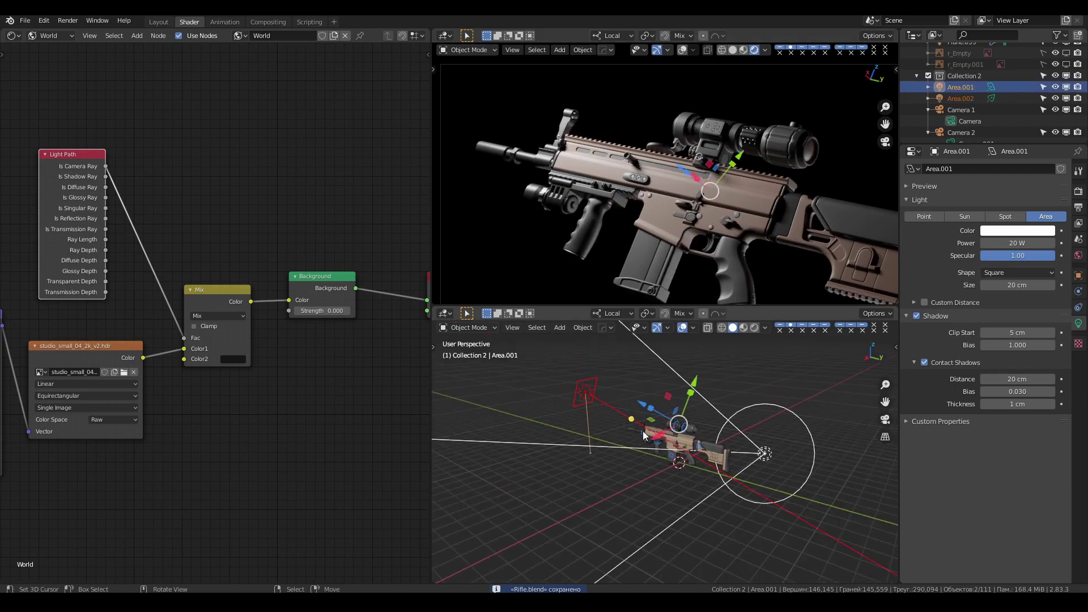
left_click(752, 421)
left_click(1017, 230)
key("BackSpace")
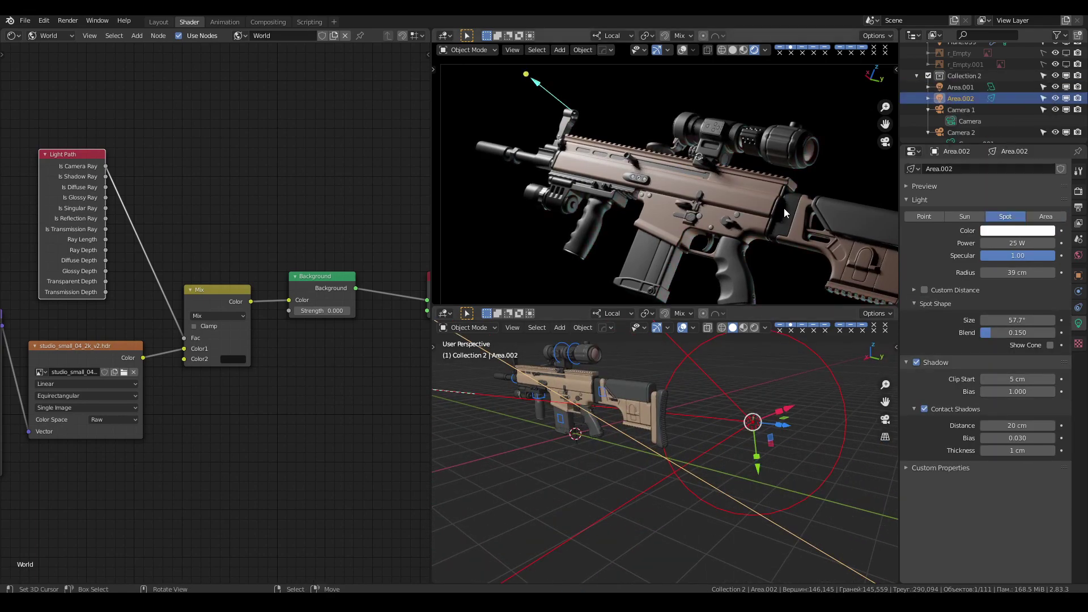
key("Return")
scroll(649, 456, "down", 3)
Step: Duplicate the spot light, rotate the copy into place, and widen its cone to 69.5°
key("shift+d")
key("r")
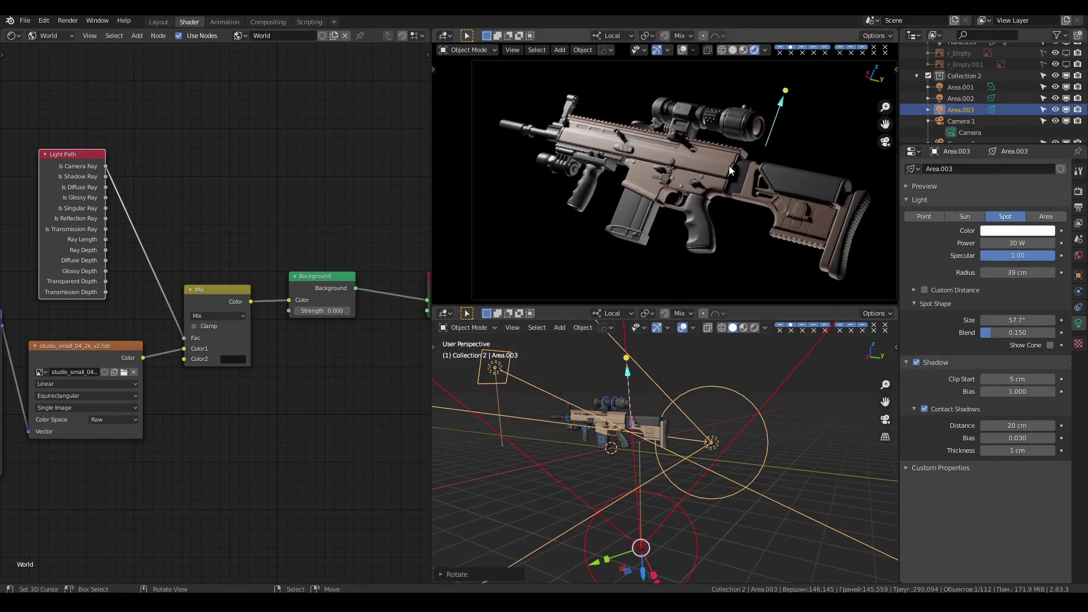
left_click(712, 449)
middle_click_drag(712, 449, 728, 379)
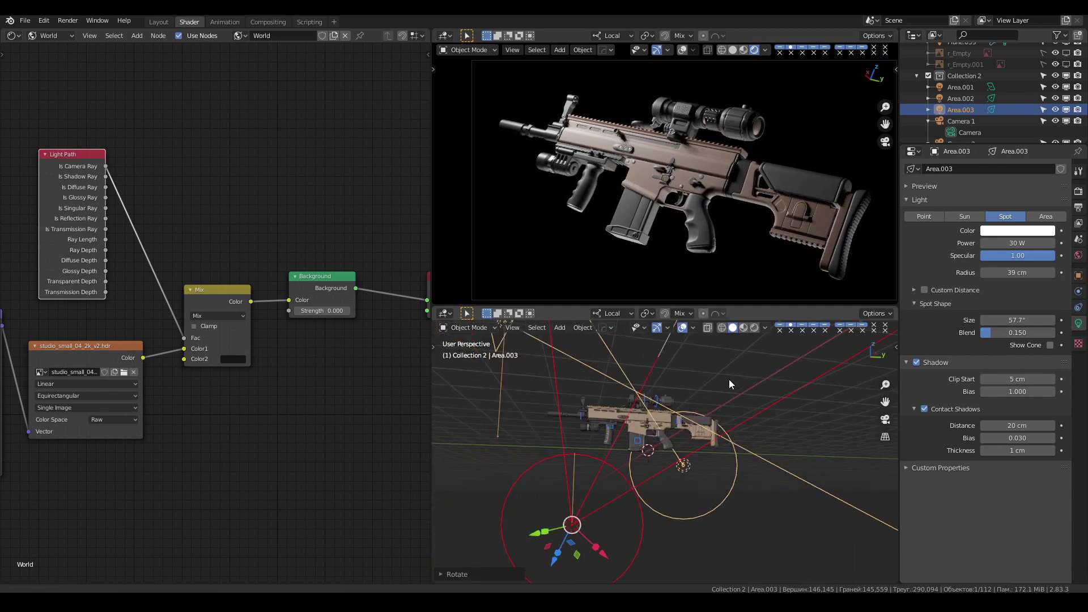
key("r")
left_click(839, 378)
middle_click_drag(839, 379, 801, 397)
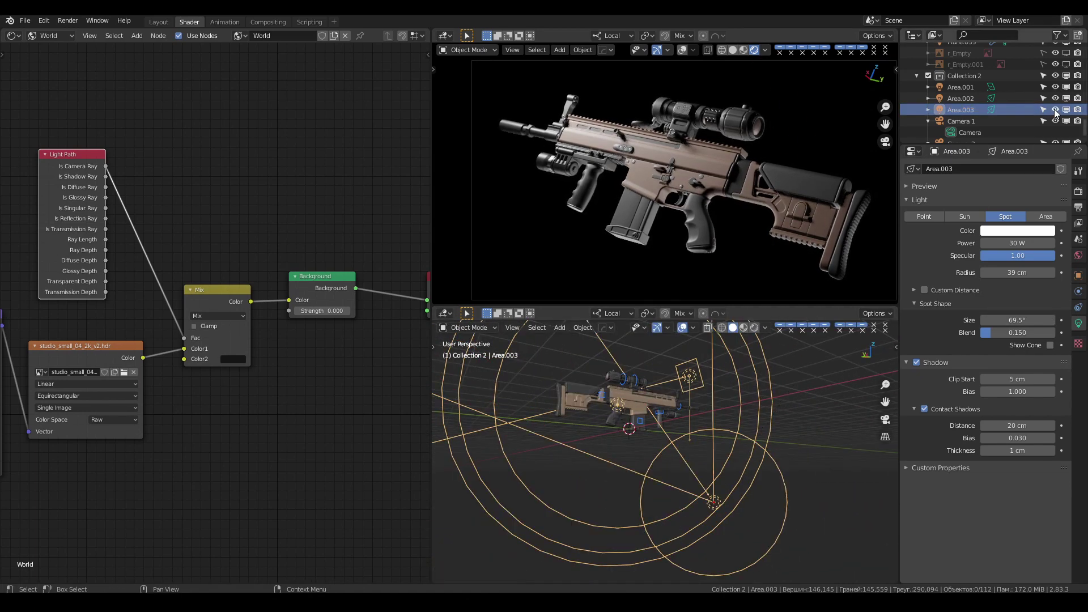
Step: Give the new light 10 W power and a pale blue colour, save, and scale it down
left_click_drag(1018, 239, 1008, 239)
left_click(1017, 230)
left_click(1005, 137)
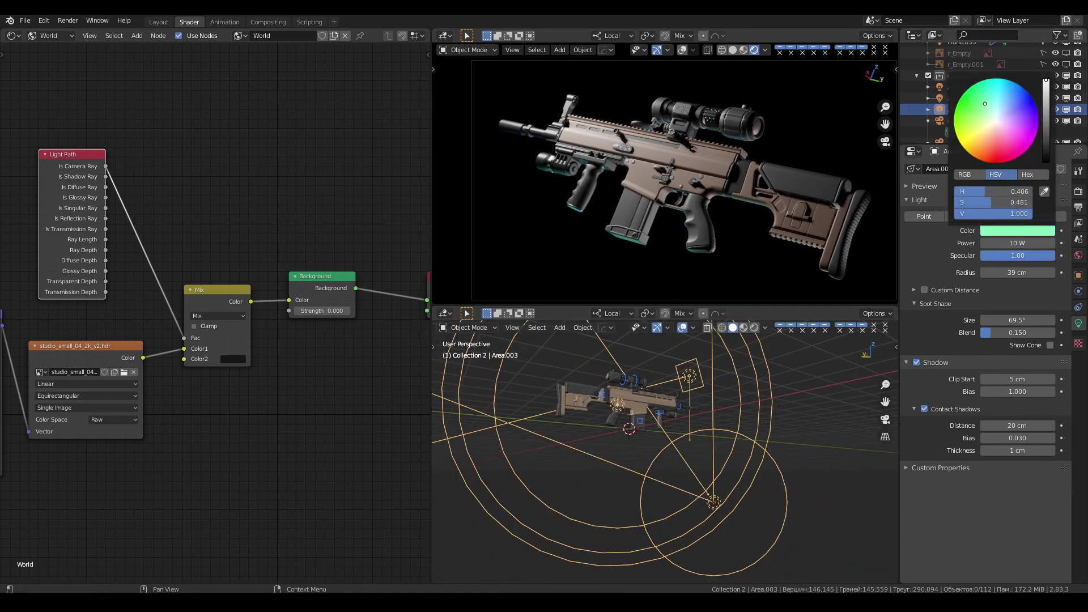
left_click_drag(1014, 142, 1002, 133)
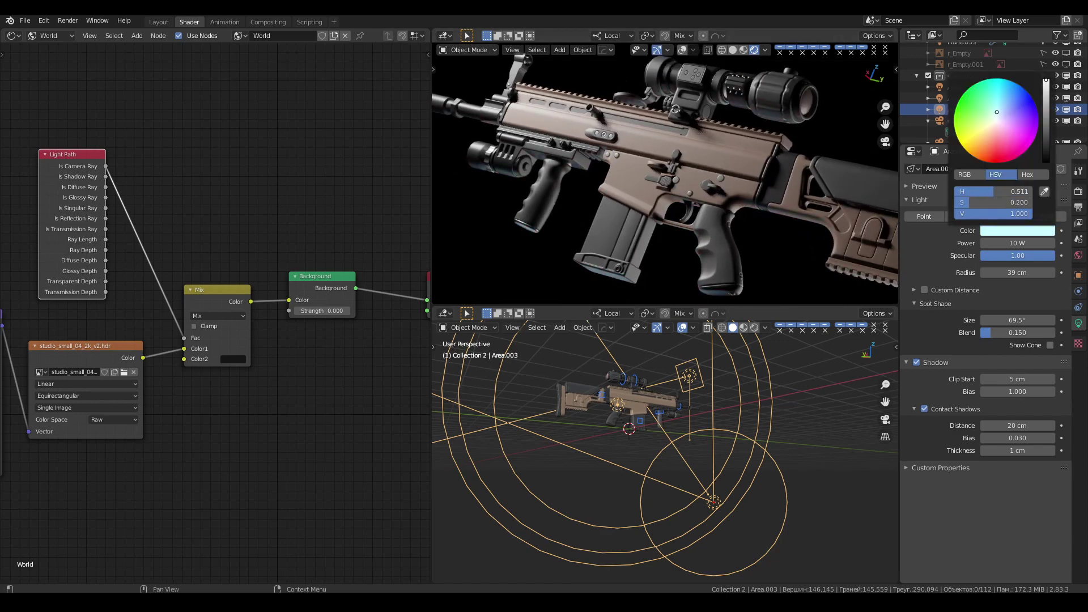
key("ctrl+s")
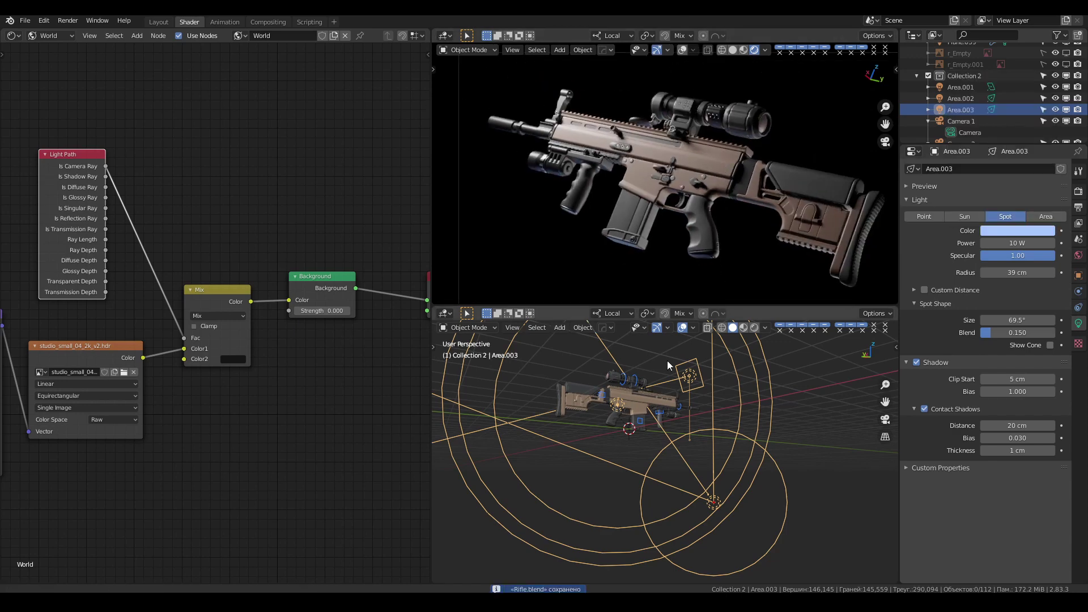
key("s")
left_click(670, 496)
Step: Select the other spot light, check the lighting in the maximised preview, and save
left_click(710, 437)
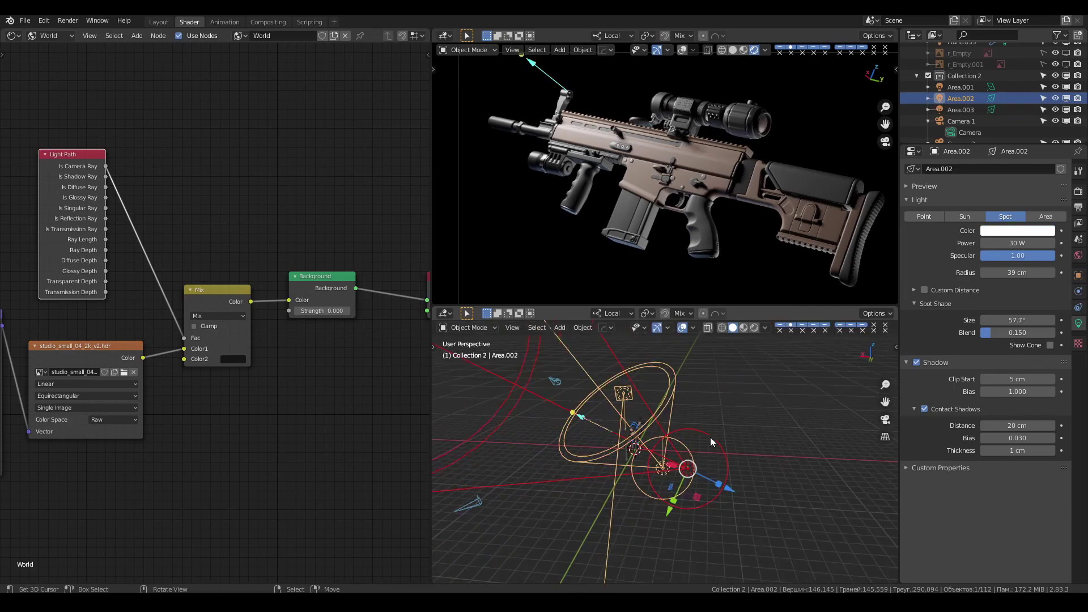
mouse_move(709, 437)
middle_mouse_down()
mouse_move(789, 366)
mouse_move(753, 390)
middle_mouse_up()
key("ctrl+s")
key("n")
key("n")
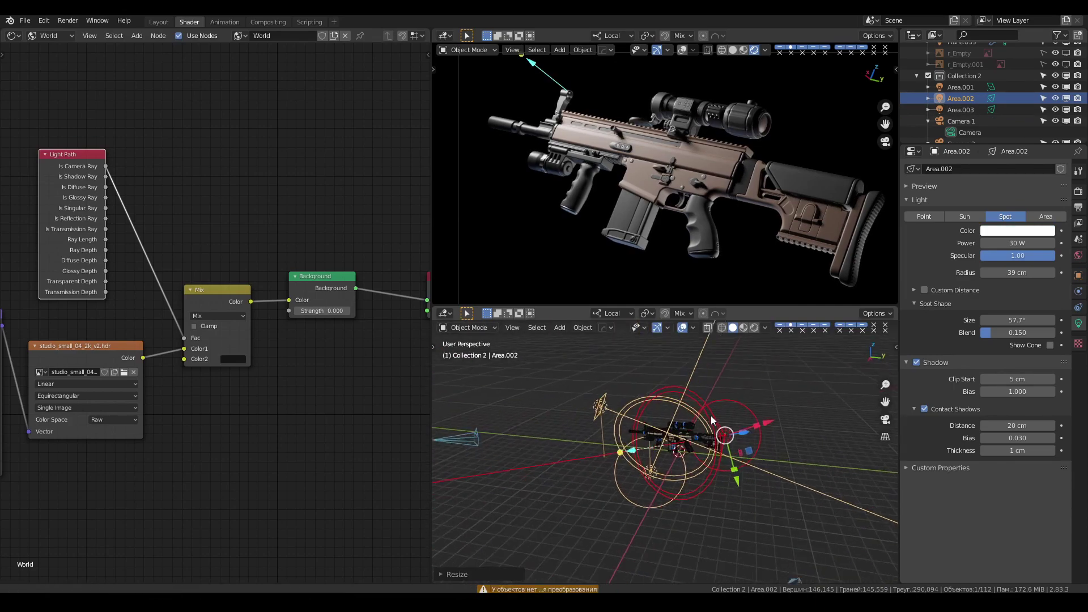
scroll(681, 232, "up", 3)
key("ctrl+alt+space")
key("ctrl+alt+space")
Step: Set the ambient occlusion distance to 20 cm and review Screen Space Reflections
left_click(916, 369)
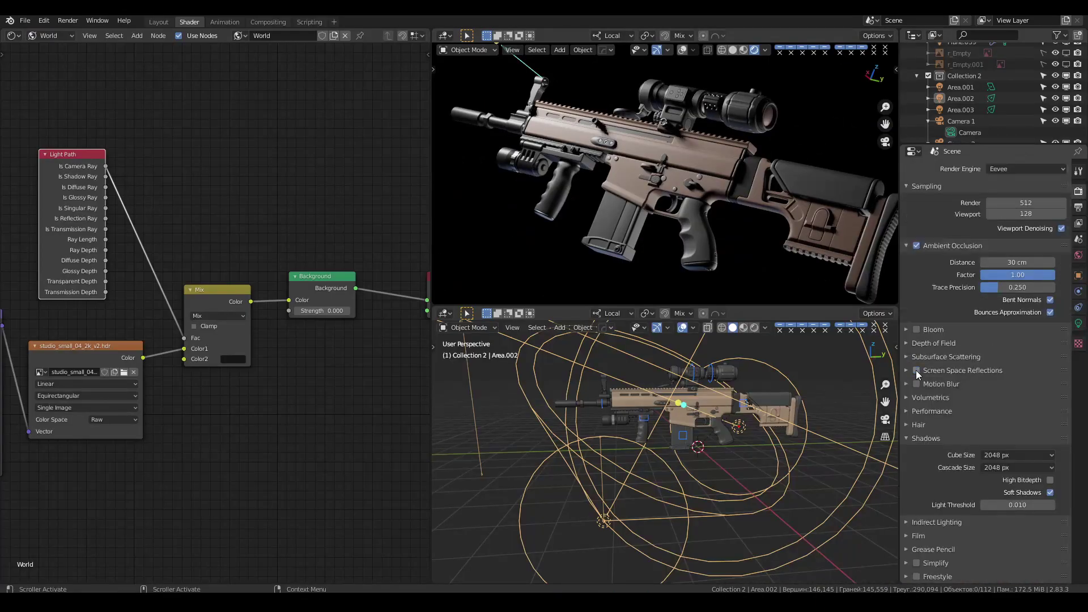
scroll(733, 239, "up", 4)
type("20")
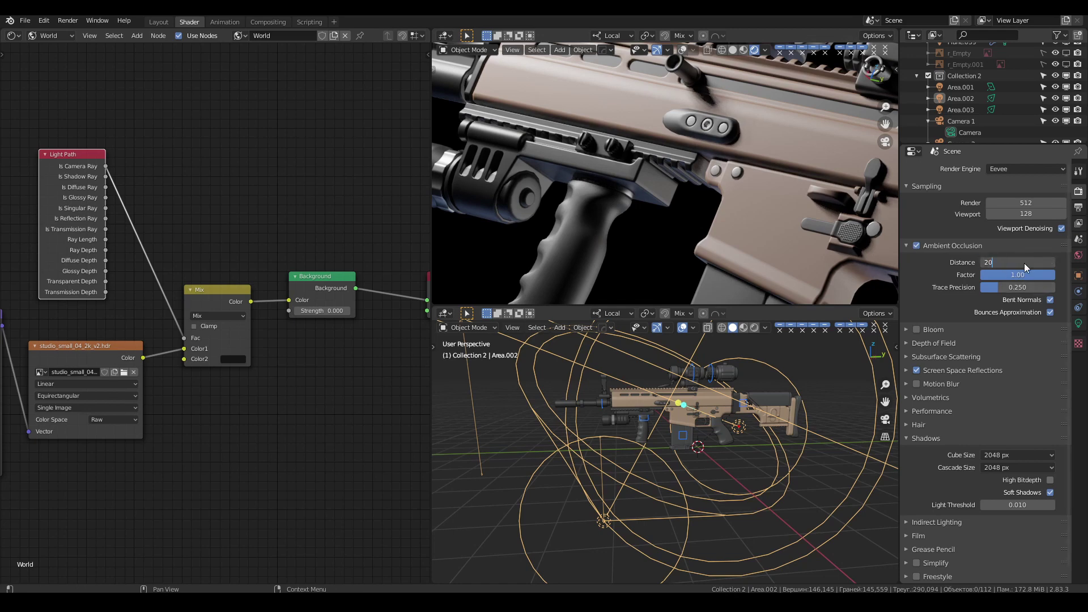
key("Return")
left_click(957, 245)
left_click(954, 301)
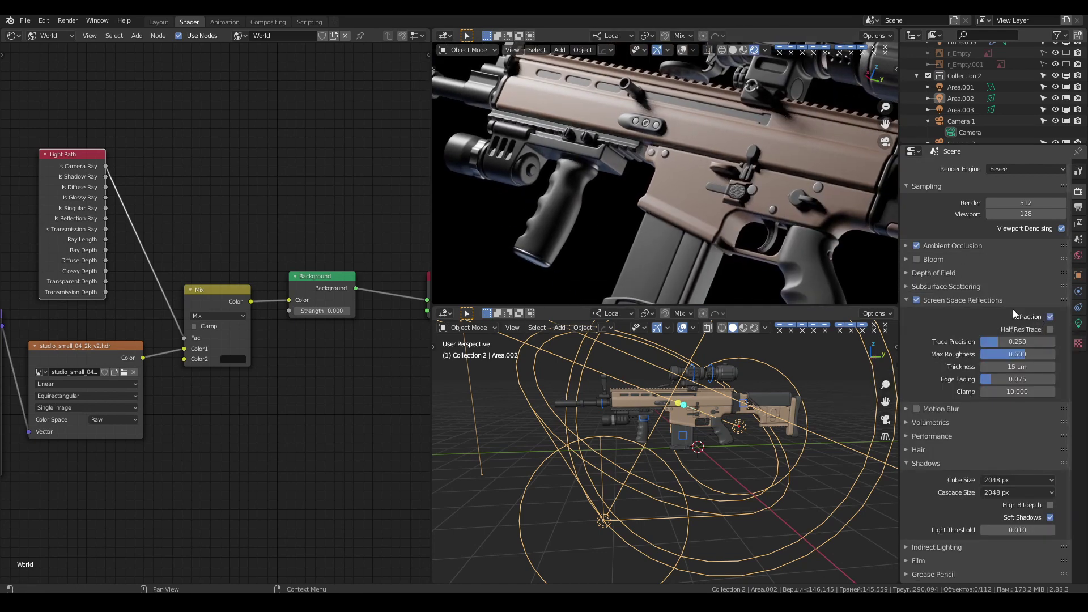
left_click(969, 300)
Step: Select the receiver, Plane.001, to show its material nodes
left_click(652, 397)
scroll(310, 291, "up", 2)
scroll(310, 291, "up", 2)
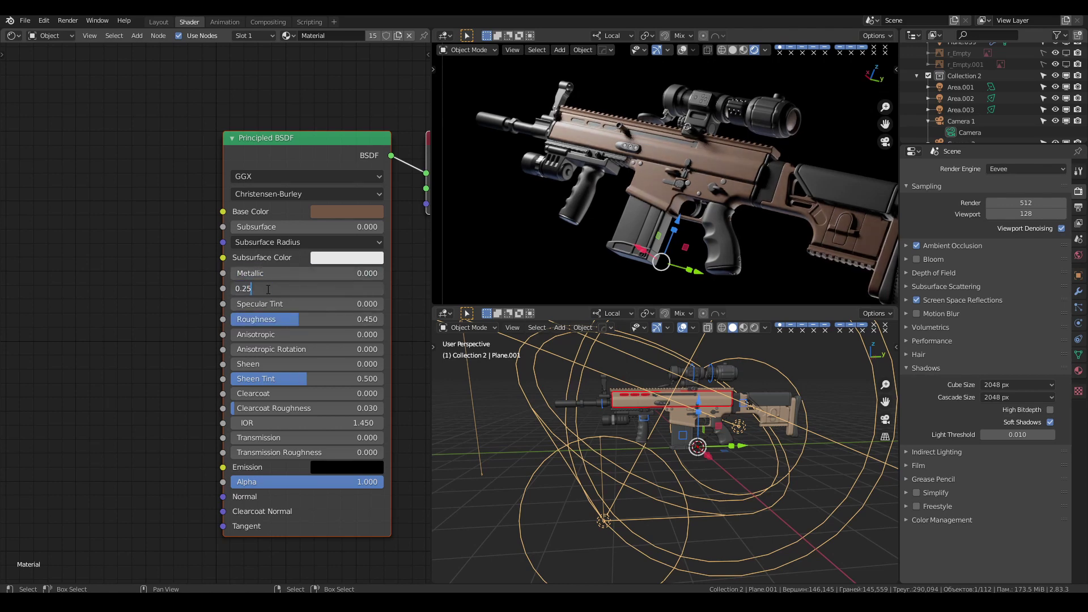
Step: Raise the receiver's subsurface and feed RGB nodes into Subsurface Radius and Subsurface Color
left_click_drag(278, 228, 295, 228)
middle_click_drag(198, 227, 281, 241)
key("shift+a")
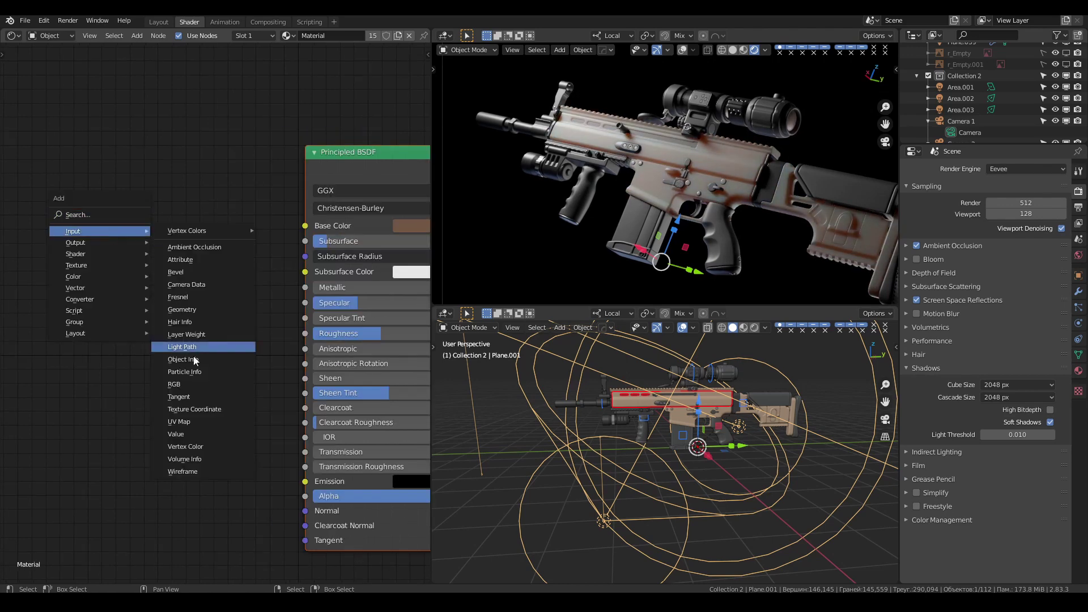
left_click(170, 295)
left_click(195, 275)
key("shift+d")
left_click(131, 113)
left_click_drag(195, 267, 304, 256)
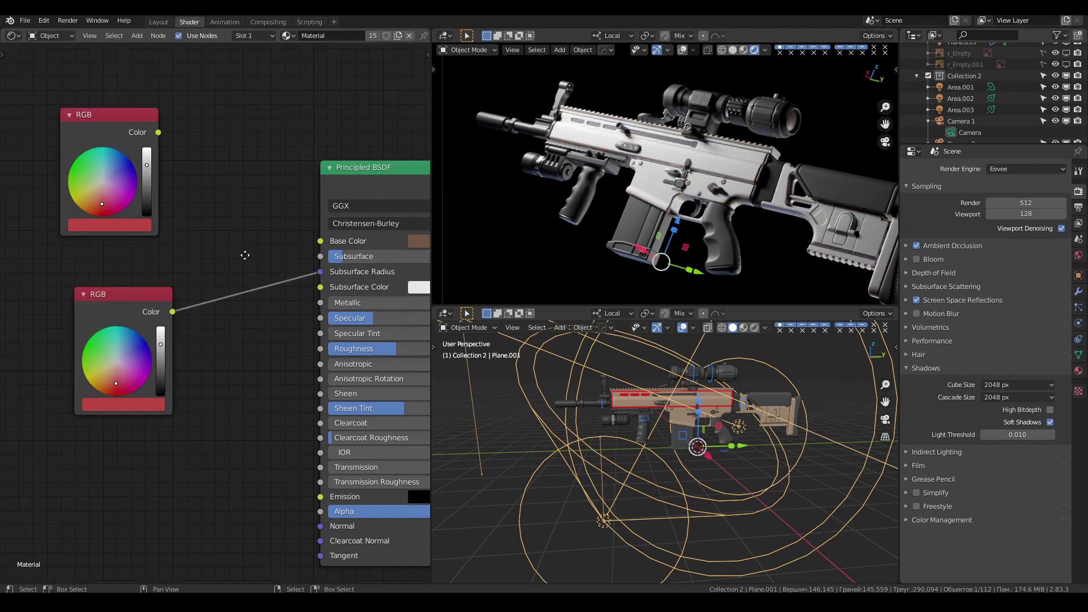
left_click_drag(136, 340, 100, 377)
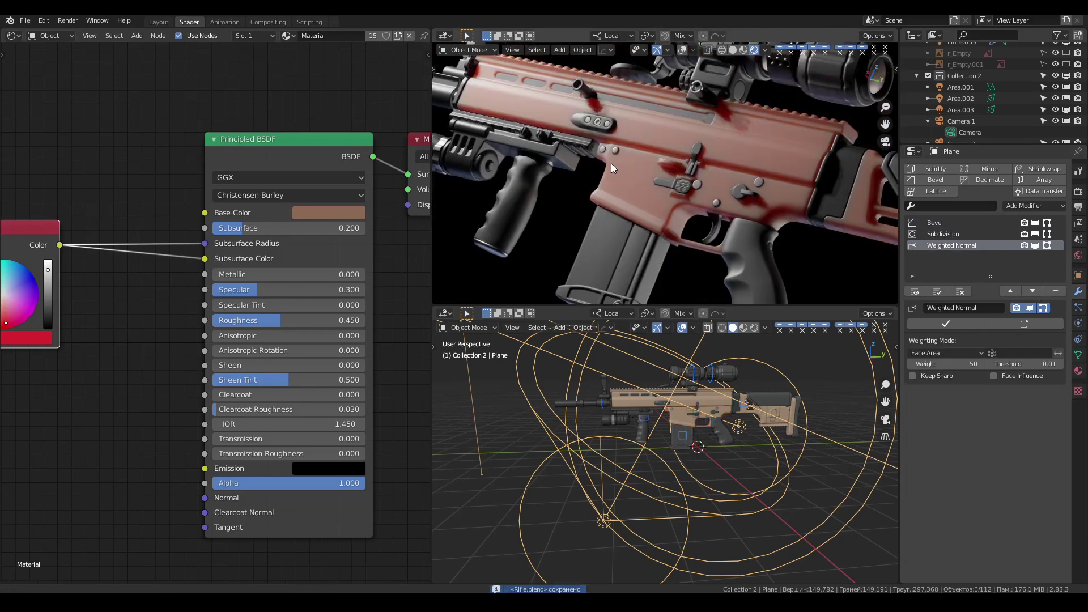
Step: Lower the receiver's subsurface to 0.150 and start entering the Plastic subsurface value
left_click_drag(253, 254, 266, 254)
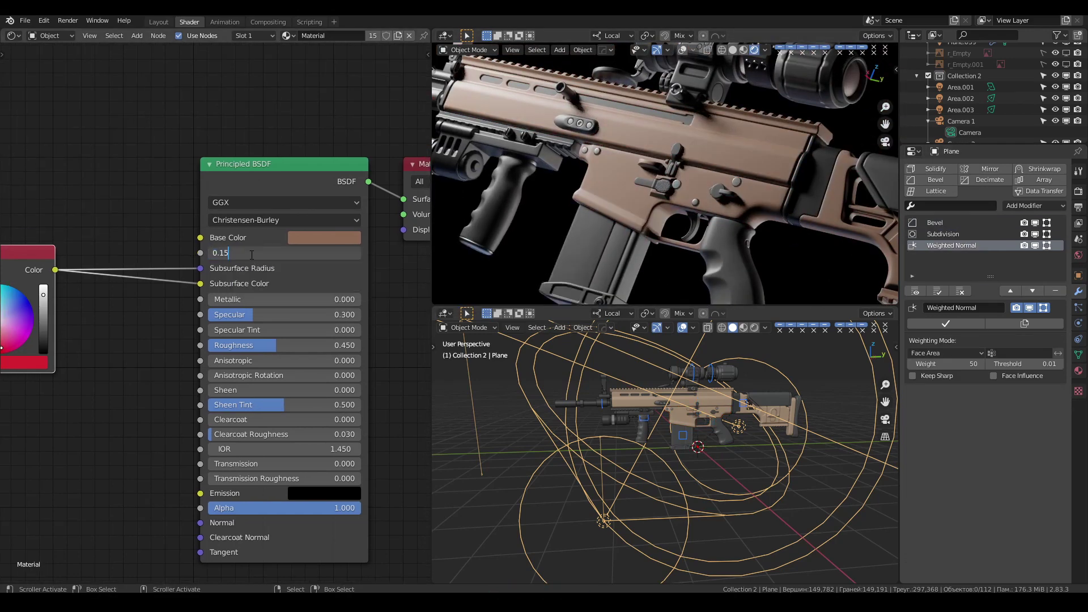
left_click_drag(236, 464, 261, 463)
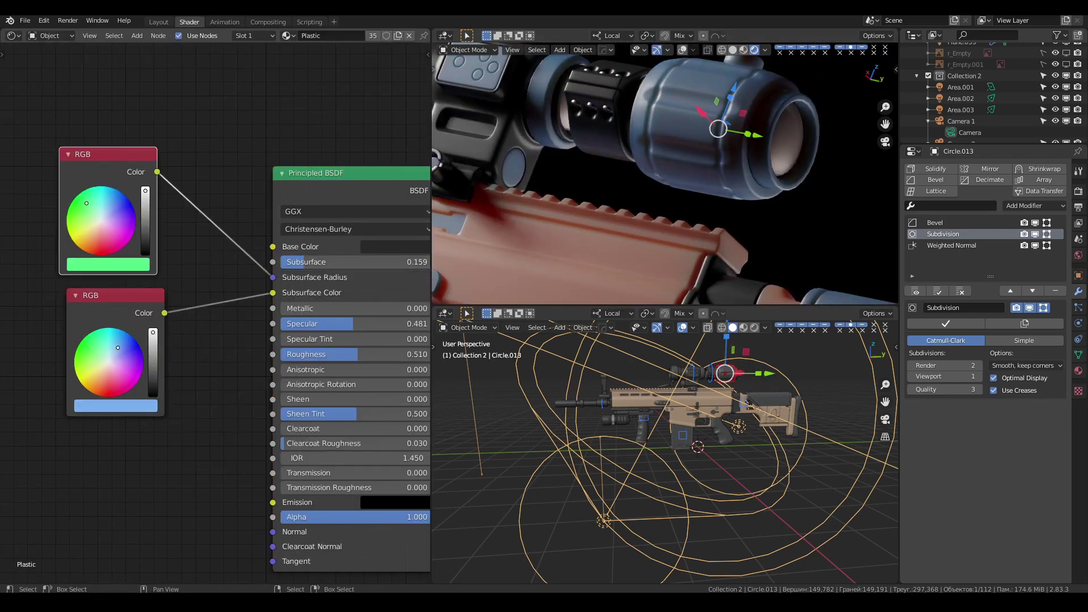
left_click(376, 262)
type("0.")
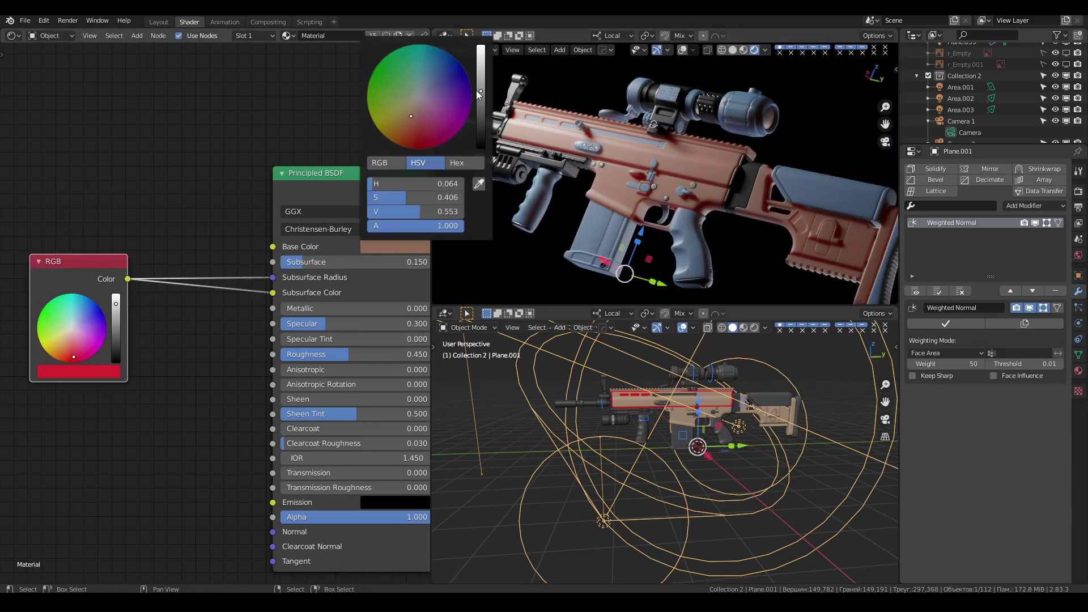
Step: Inspect the red-and-blue rifle maximised, check the magazine's materials, and save Rifle.blend
key("ctrl+space")
key("ctrl+s")
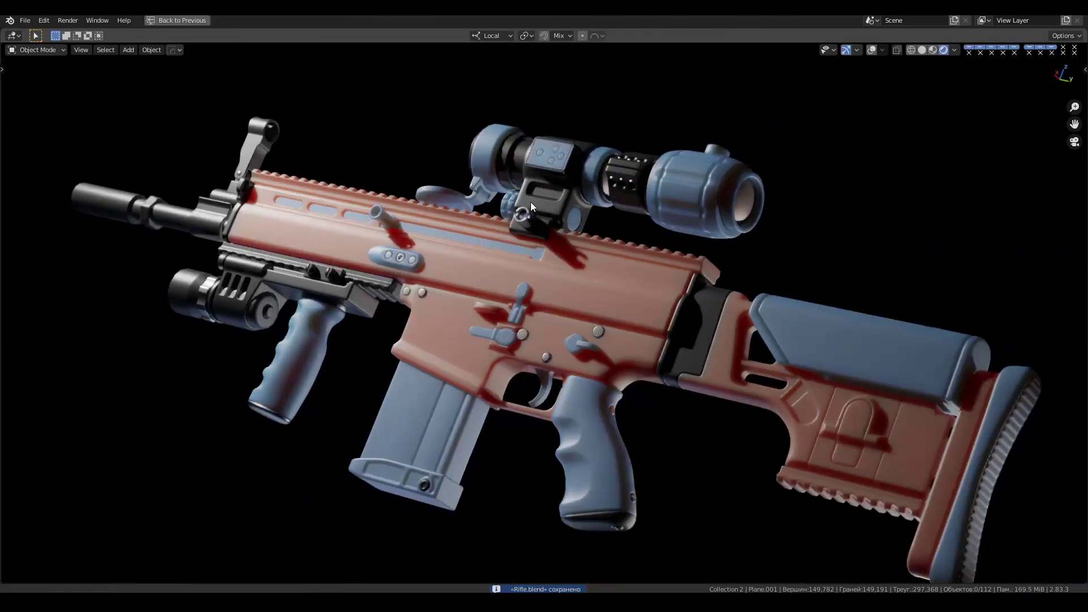
scroll(529, 174, "up", 1)
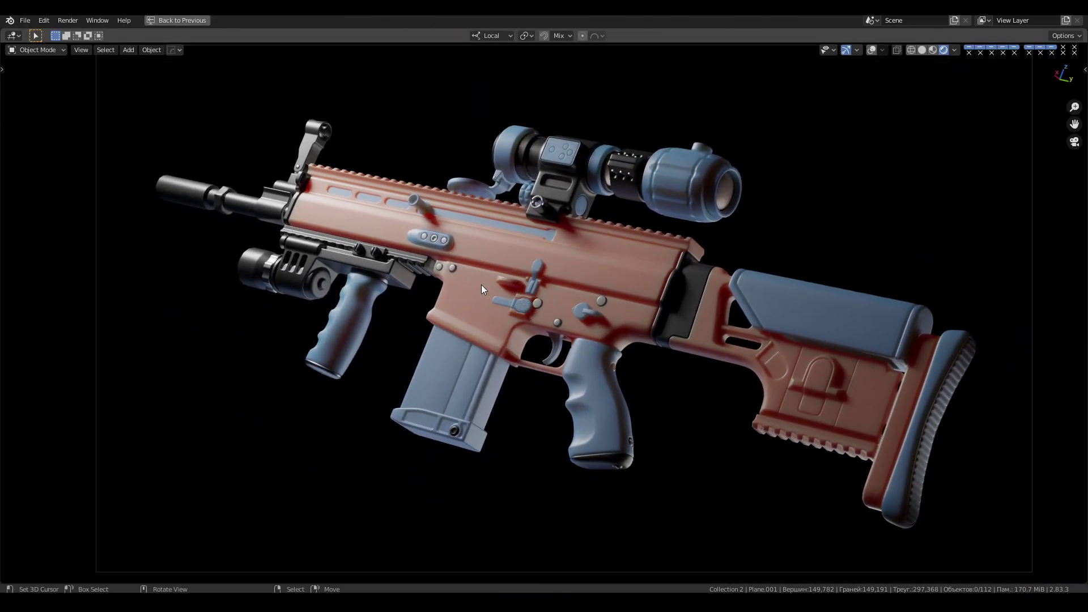
scroll(481, 284, "up", 3)
left_click(506, 388)
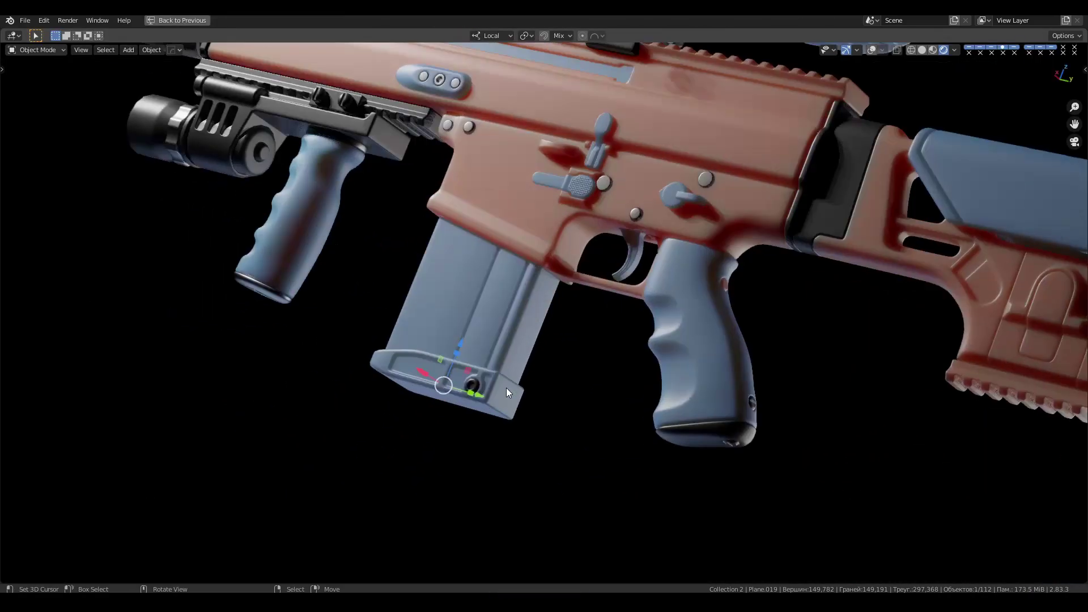
key("shift+q")
left_click(534, 317)
scroll(523, 324, "down", 2)
key("alt+a")
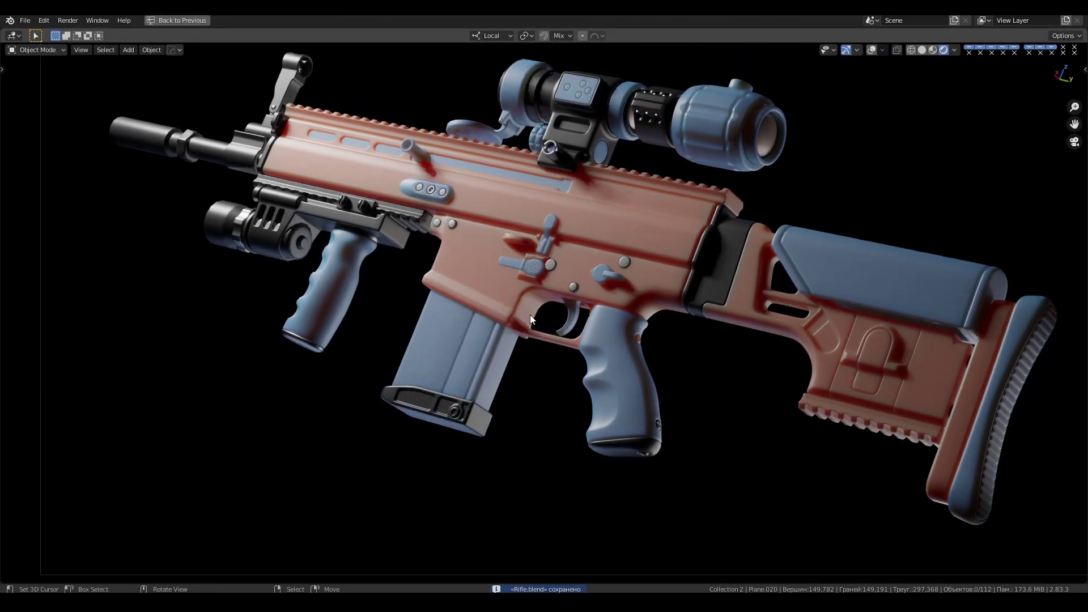
key("ctrl+s")
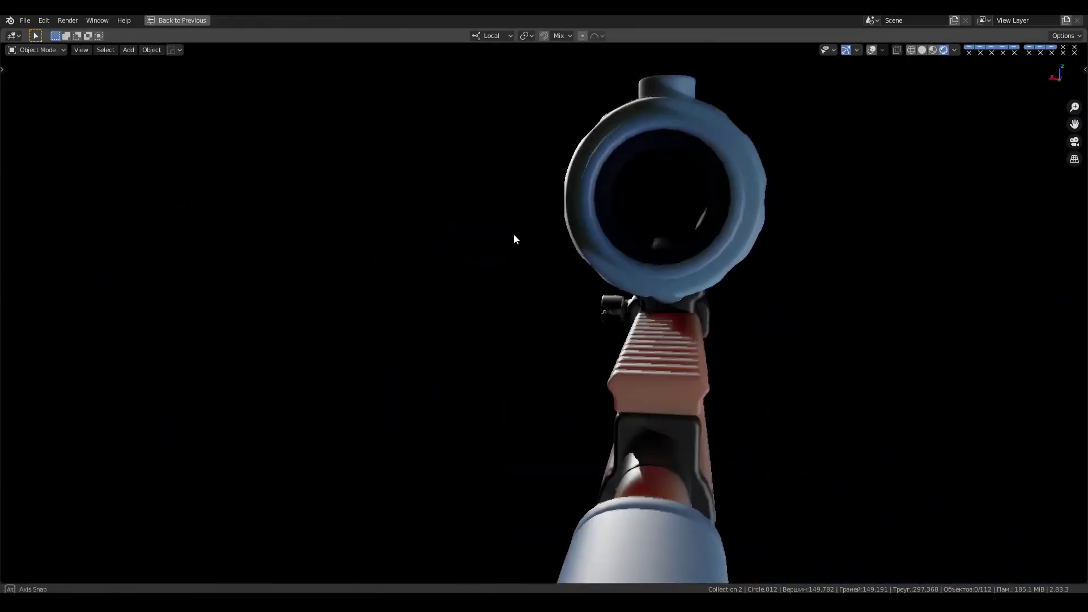
Step: Add a new object inside the scope sight and make its material emissive
left_click(633, 240)
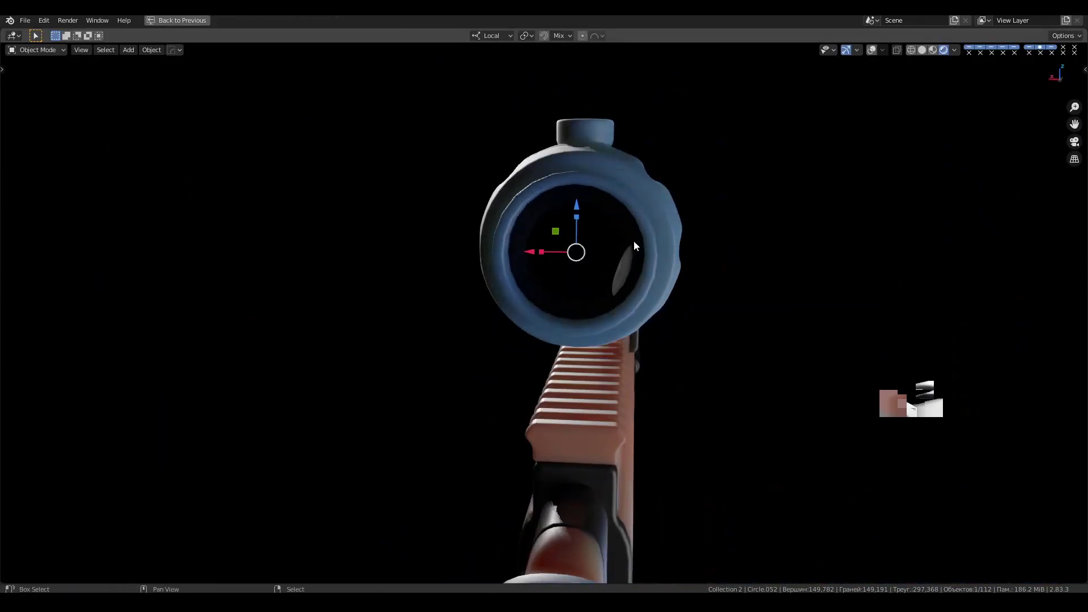
key("shift+a")
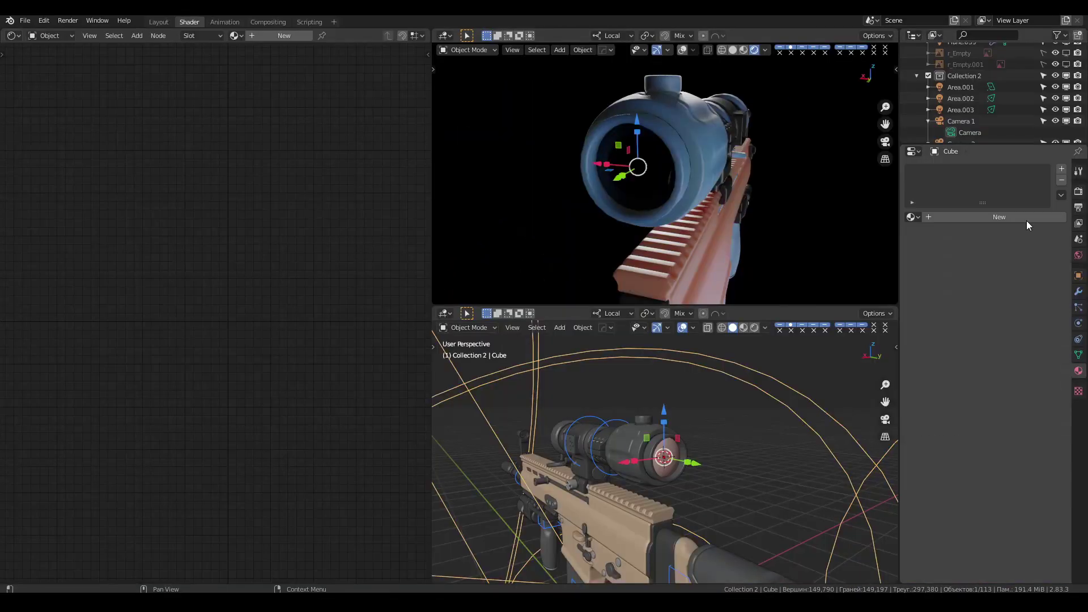
left_click(939, 363)
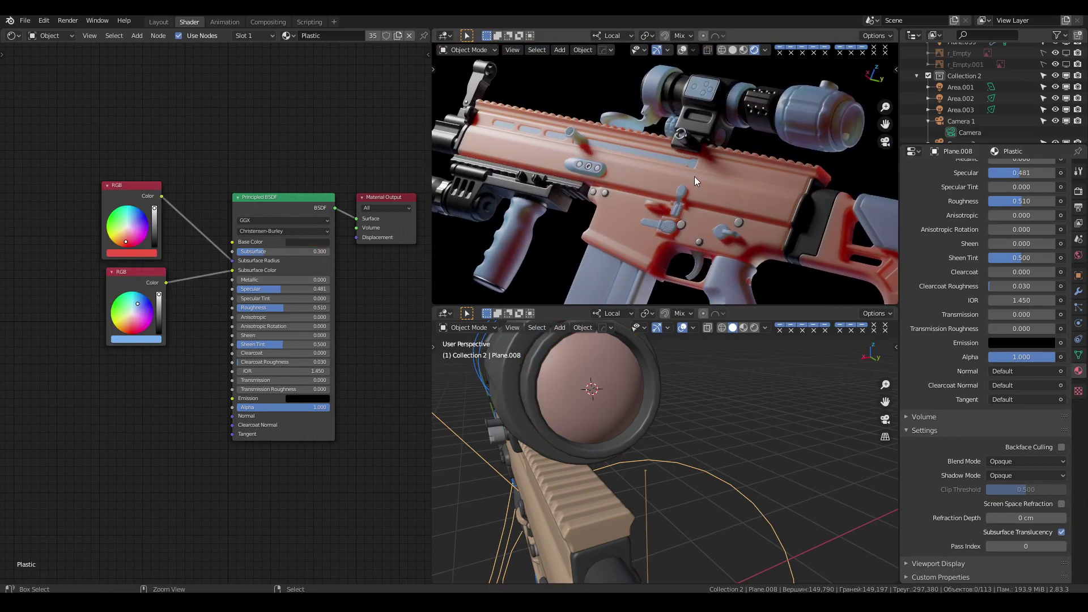
Step: Give the grey part a single-user Principled BSDF material with near-black base colour, then save
left_click(692, 173)
scroll(986, 284, "up", 10)
left_click(963, 218)
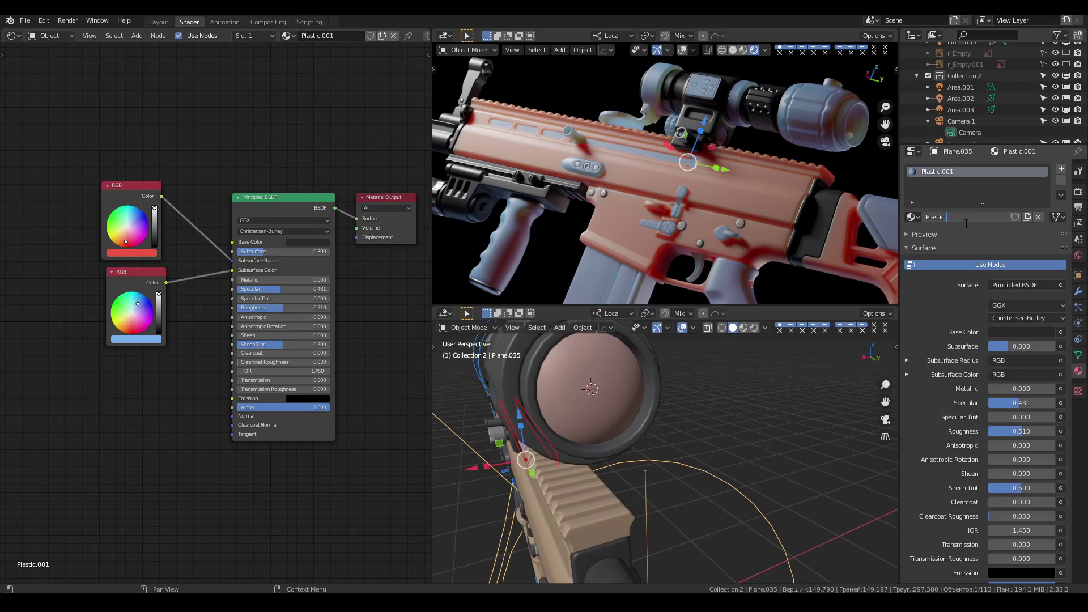
left_click(1025, 285)
left_click(1024, 420)
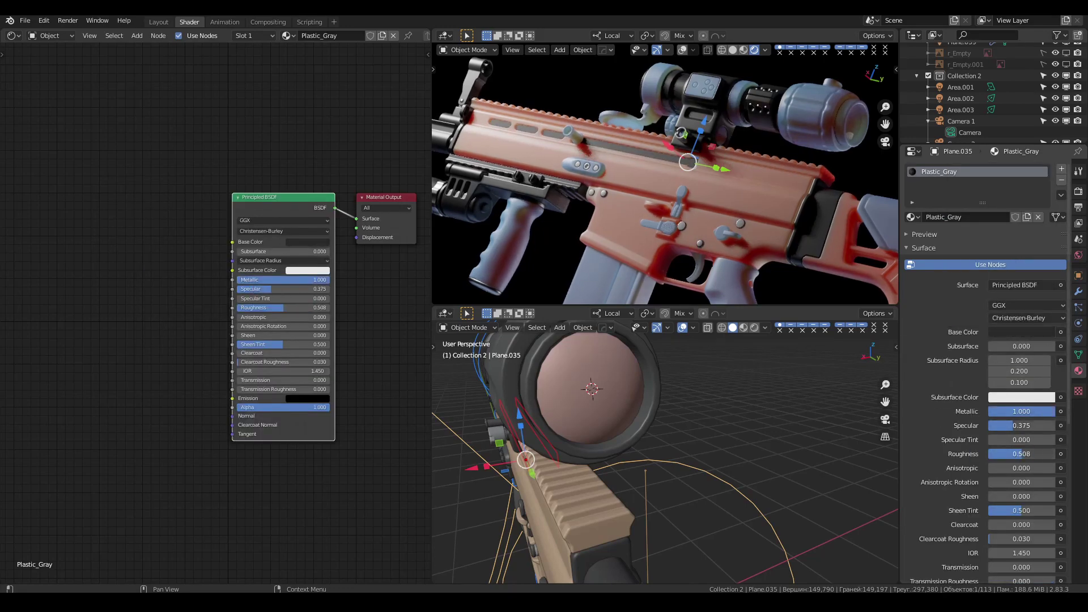
scroll(1012, 453, "down", 3)
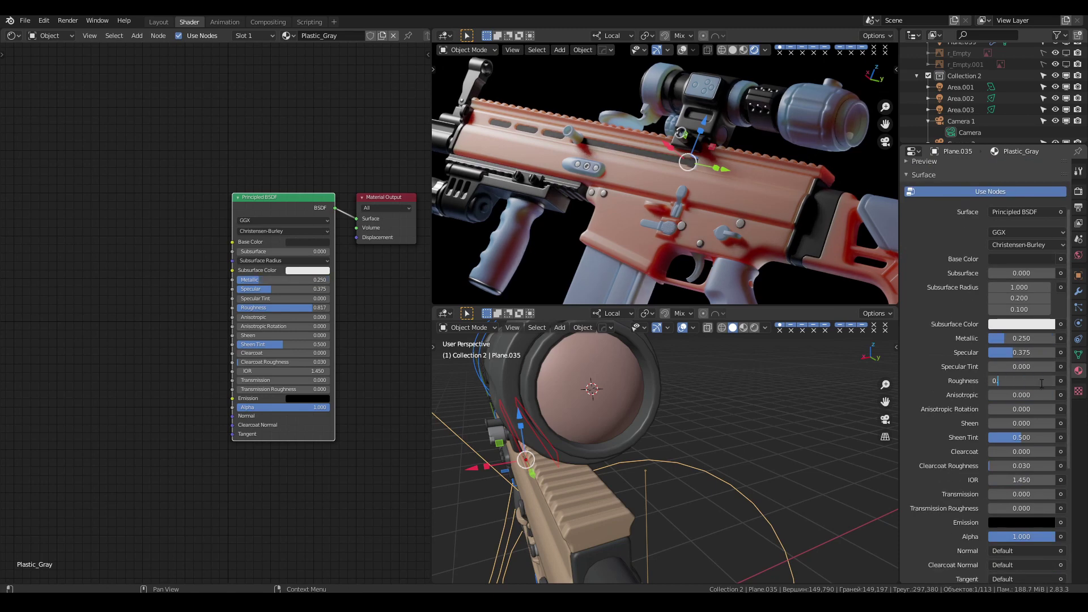
left_click(1021, 259)
left_click_drag(1050, 130, 1049, 170)
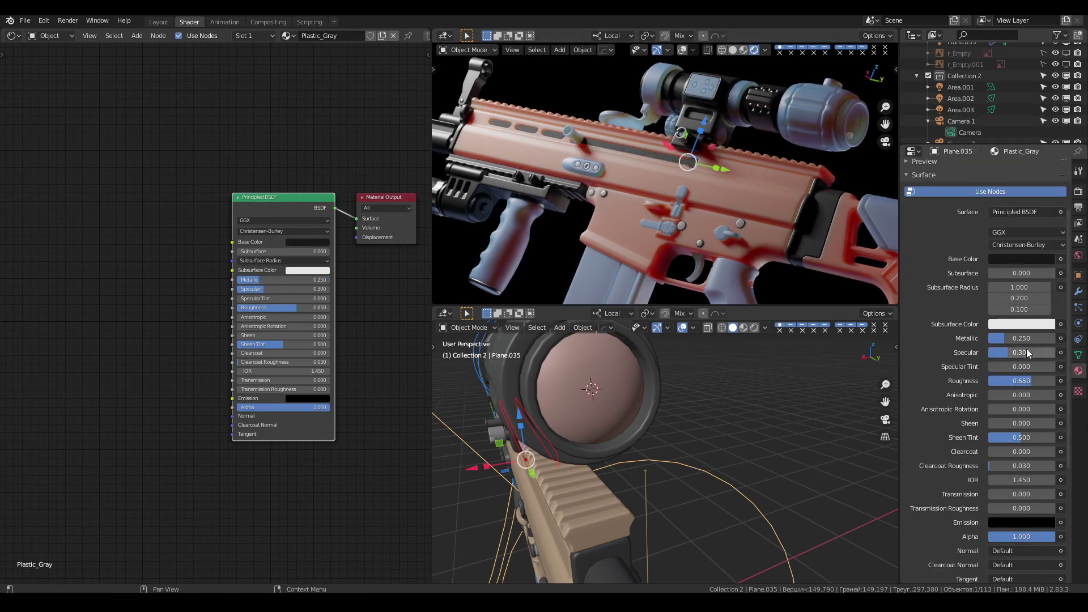
key("ctrl+s")
Step: Darken both RGB colour nodes of Circle.013's Plastic material
left_click(686, 117)
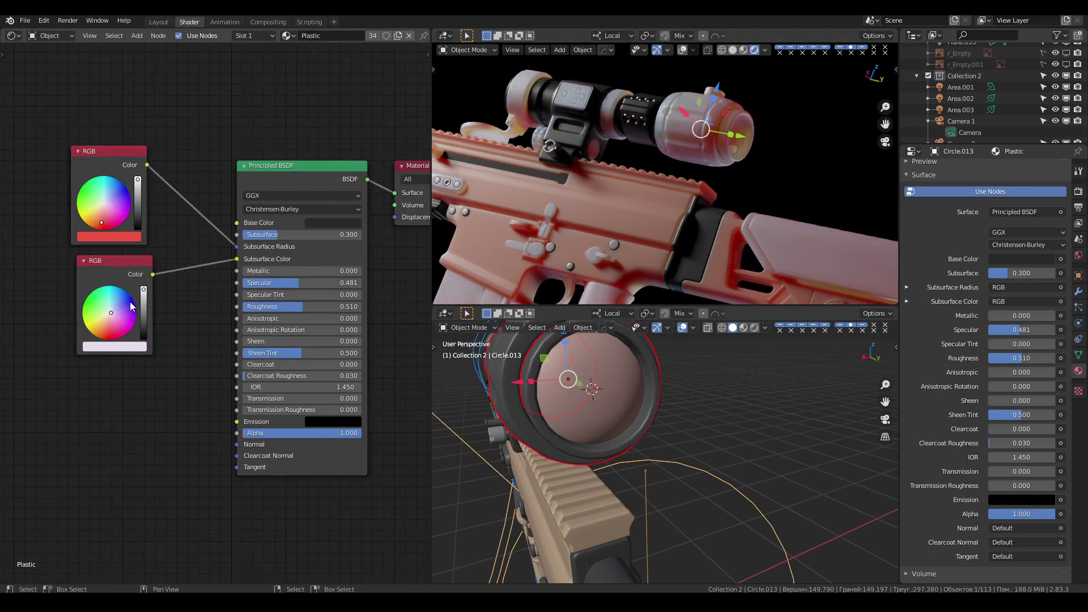
left_click_drag(138, 199, 137, 208)
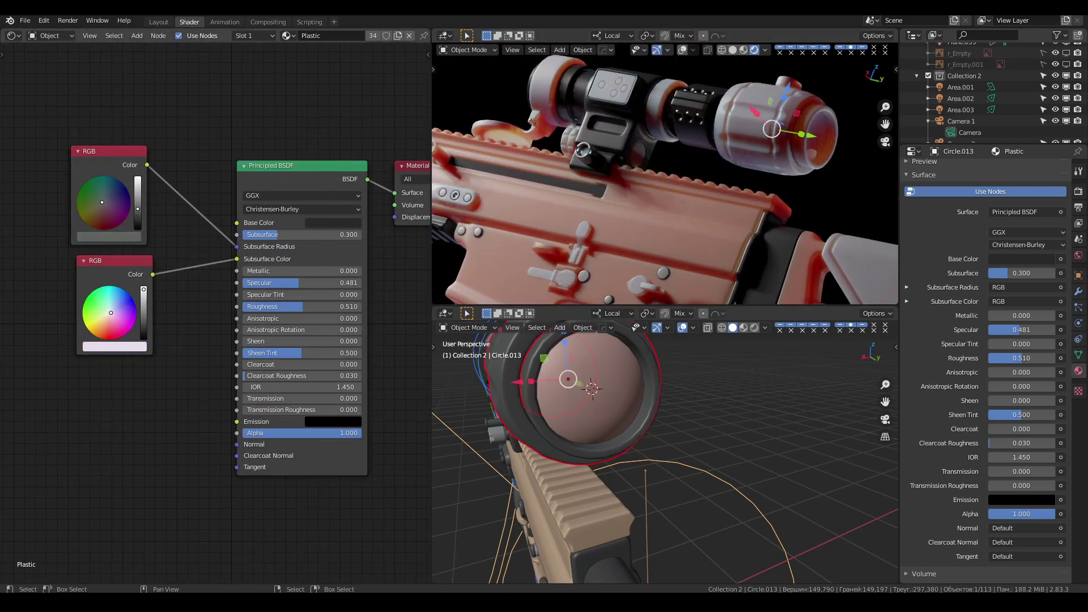
key("alt+a")
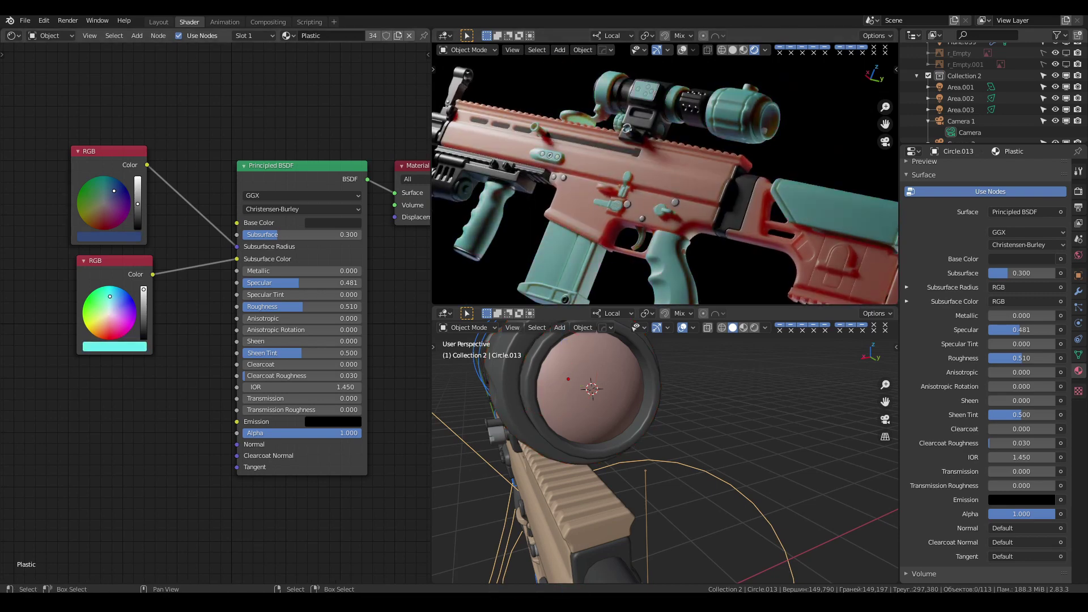
left_click_drag(143, 289, 143, 306)
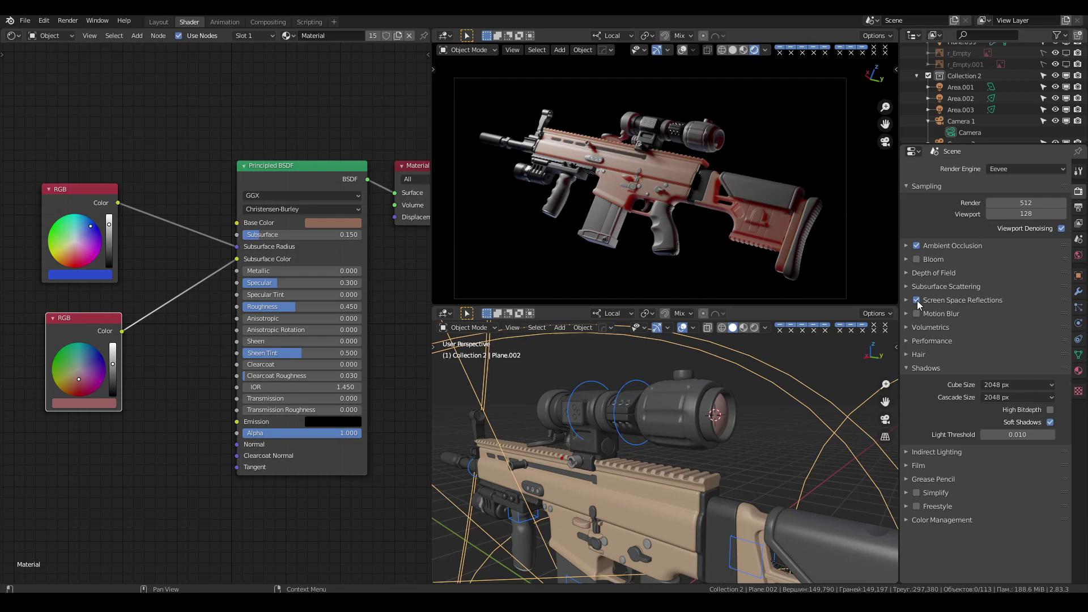
Step: Set subsurface scattering samples to 12 and shadow cube size to 4096 px in Render Properties
left_click(916, 301)
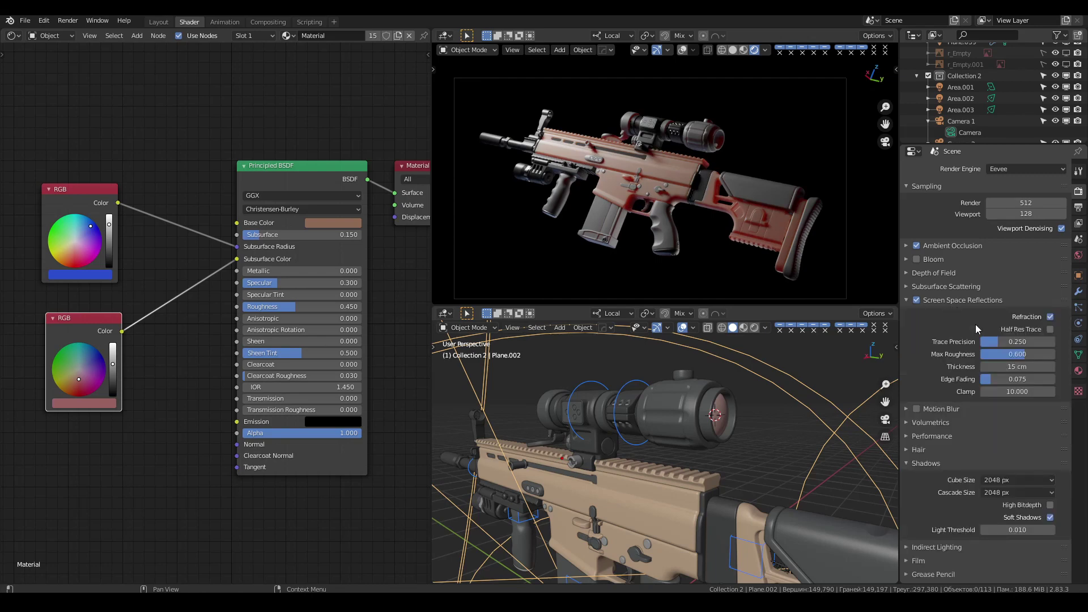
left_click(953, 286)
left_click(1013, 303)
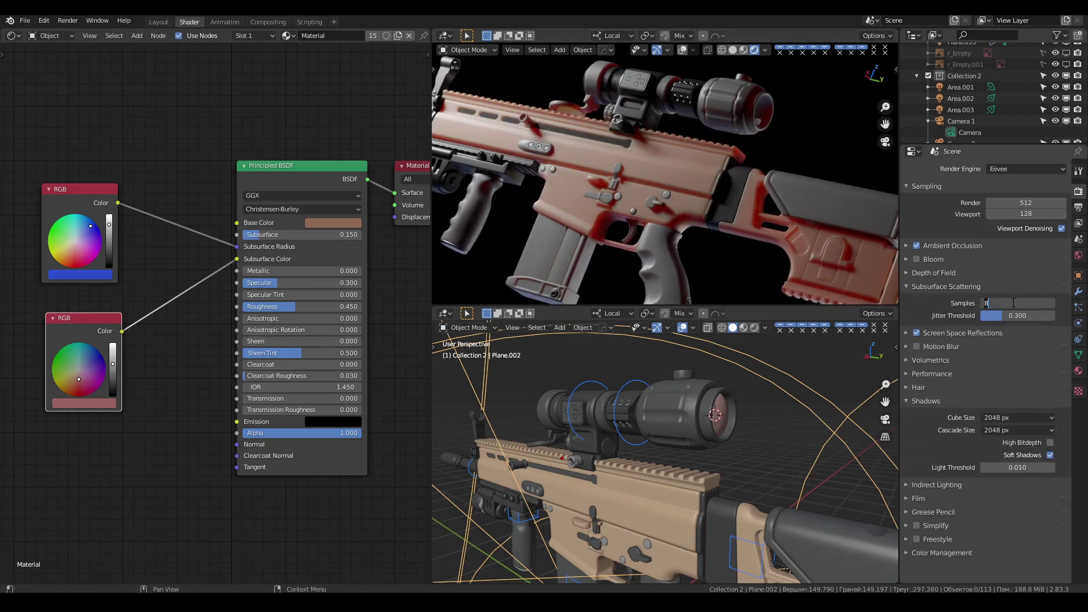
left_click(939, 485)
left_click(1018, 415)
left_click(1005, 430)
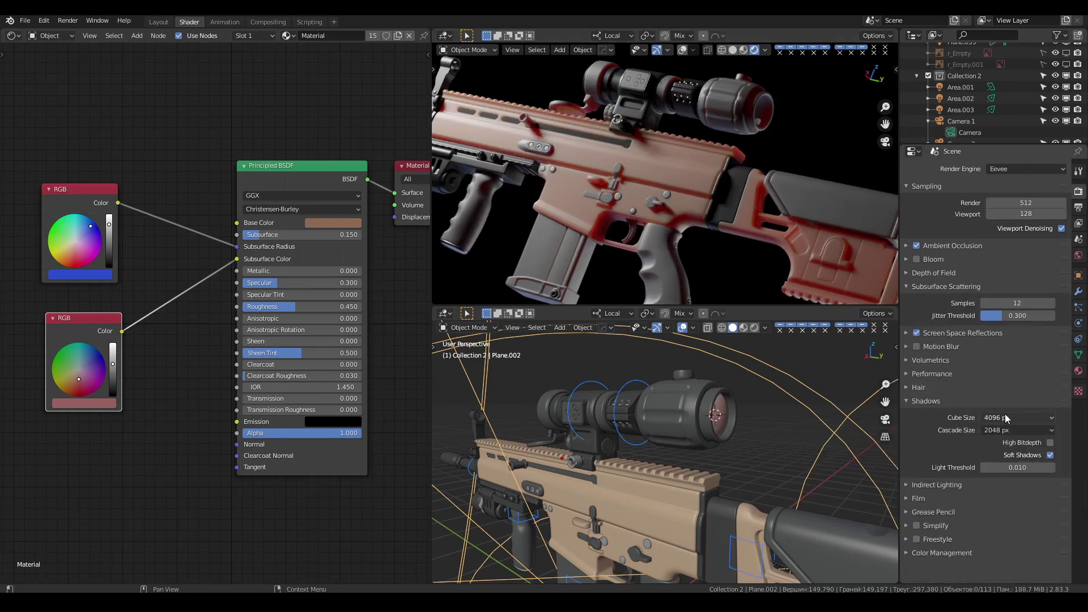
left_click(990, 500)
Step: Raise the body material's Subsurface value to 0.25
key("ctrl+space")
key("ctrl+space")
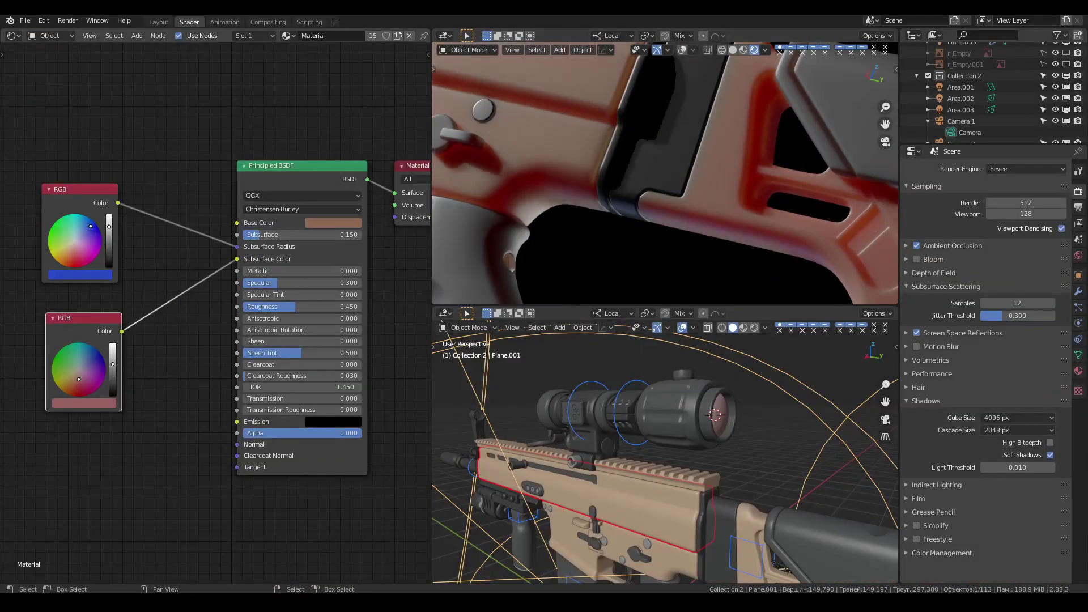
middle_click_drag(623, 170, 603, 181)
double_click(320, 234)
type("0.250")
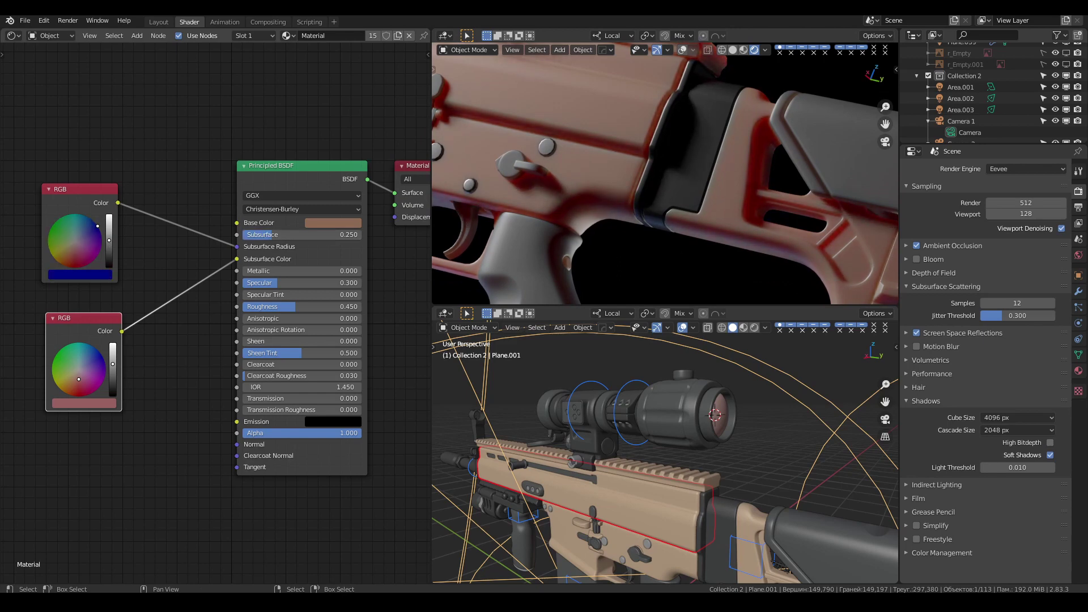
middle_click_drag(623, 170, 663, 162)
Step: Select the grey plastic part and the red trigger, zooming in on the trigger area
left_click(663, 162)
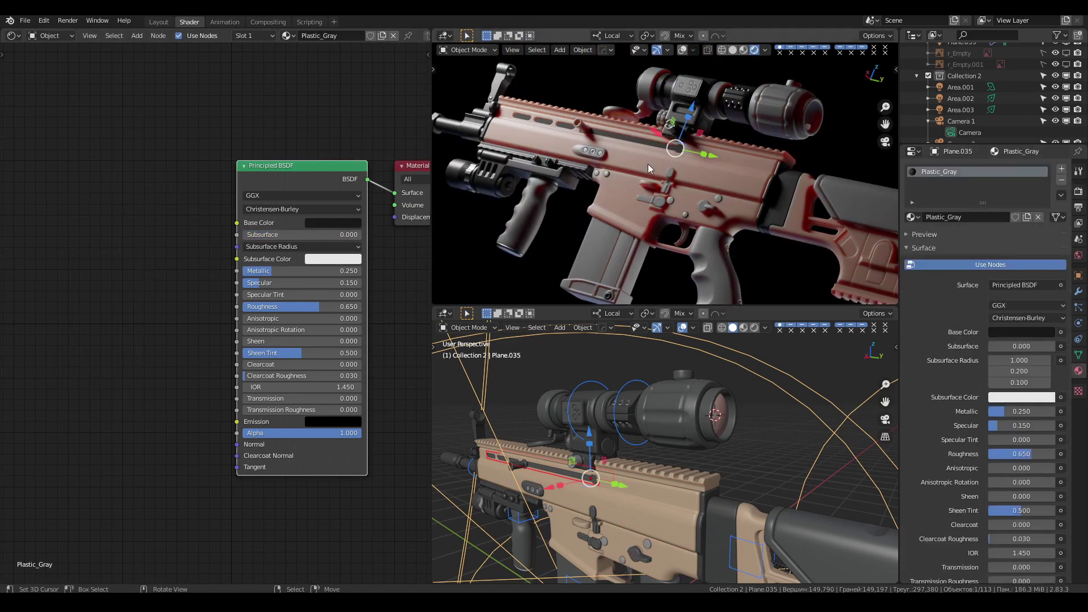
left_click(684, 241)
left_click(767, 182)
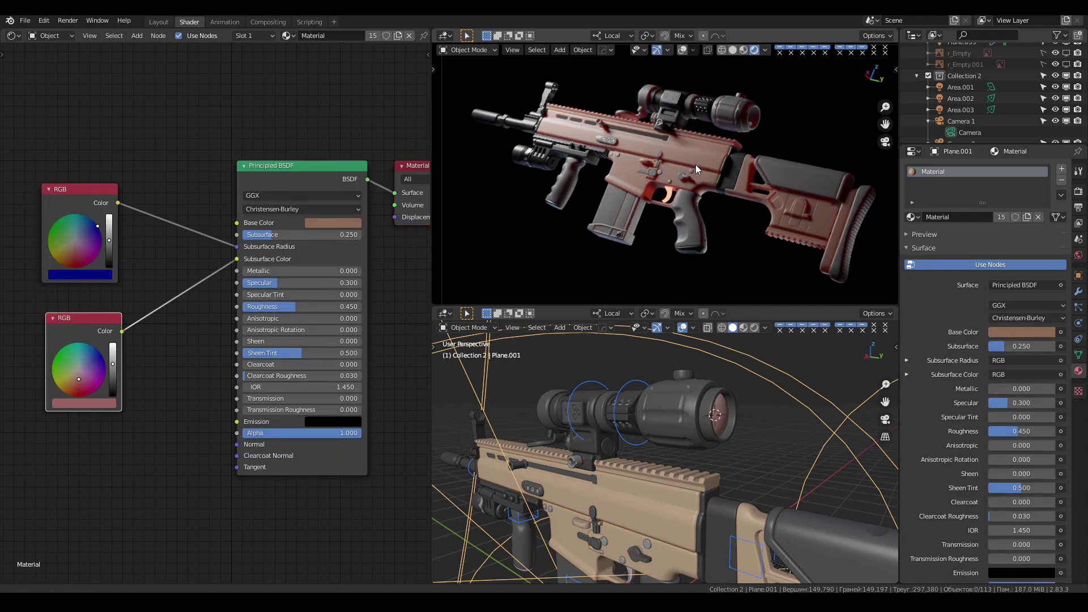
middle_click_drag(695, 164, 766, 160)
left_click(712, 160)
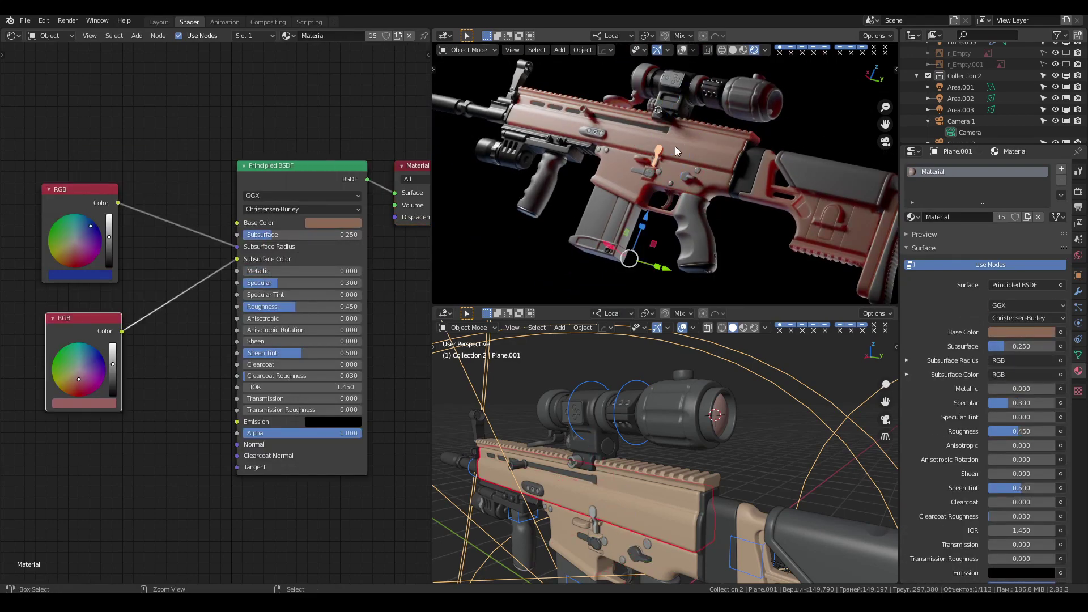
scroll(674, 147, "up", 2)
key("ctrl+z")
key("ctrl+shift+z")
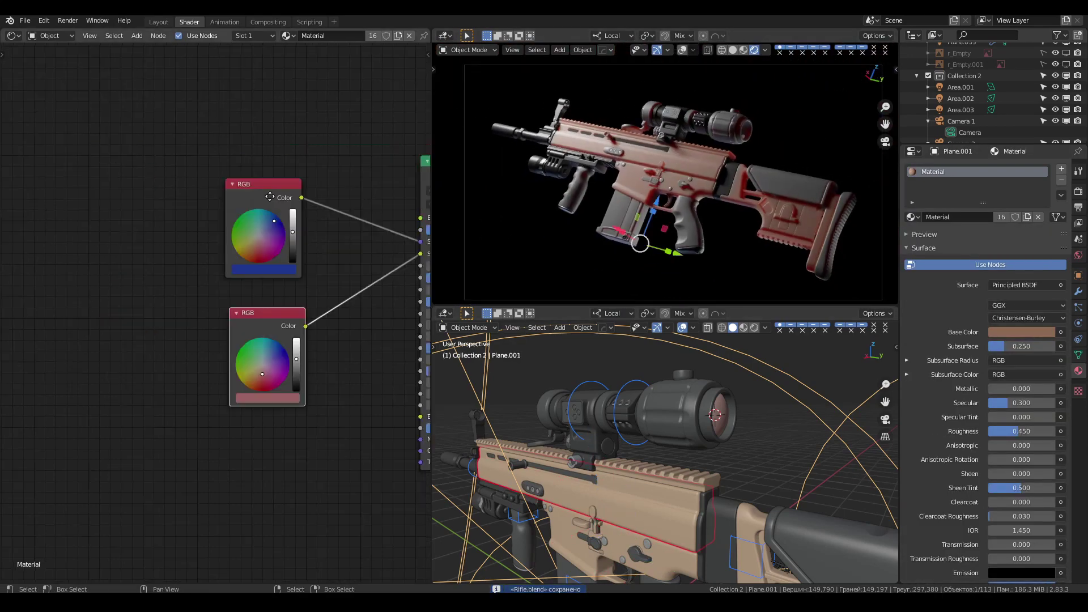
Step: Add an Image Texture and a Mapping node with scale 3.0 from object coordinates
left_click(142, 123)
key("shift+a")
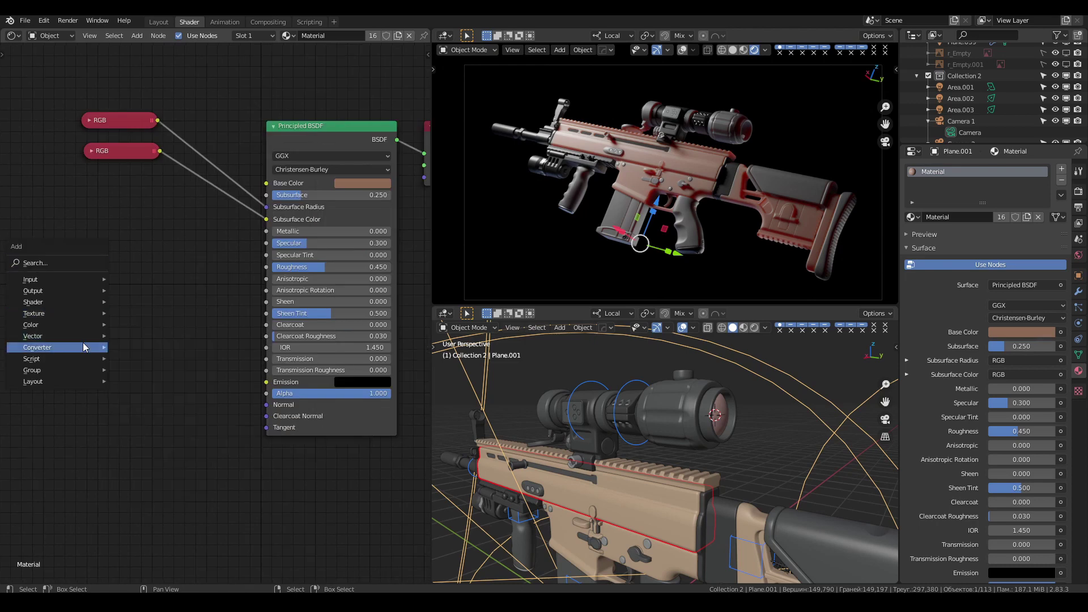
mouse_move(34, 313)
left_click(155, 403)
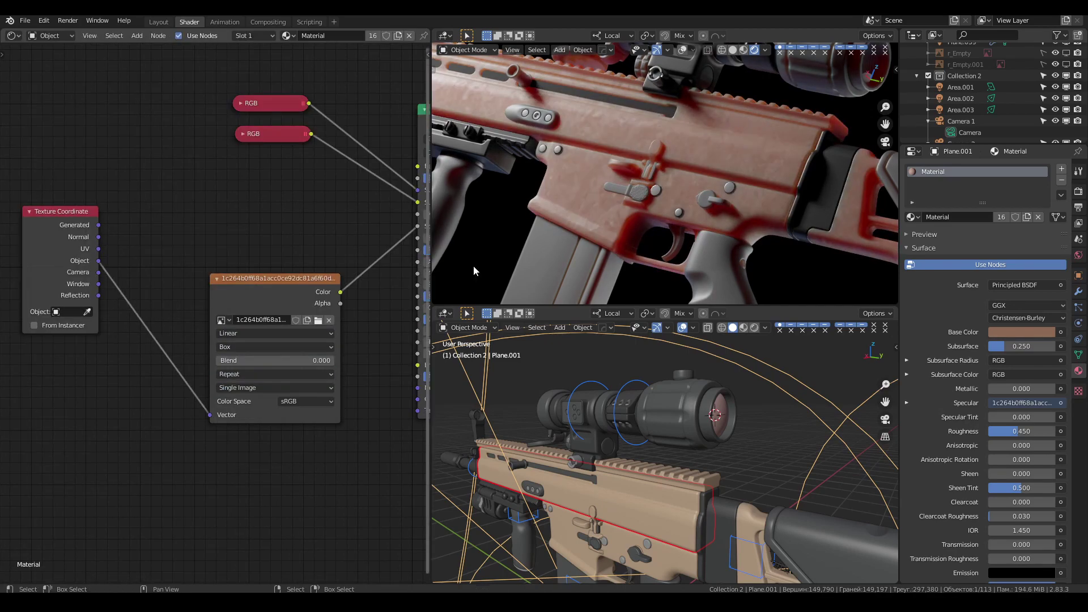
key("shift+a")
left_click(294, 333)
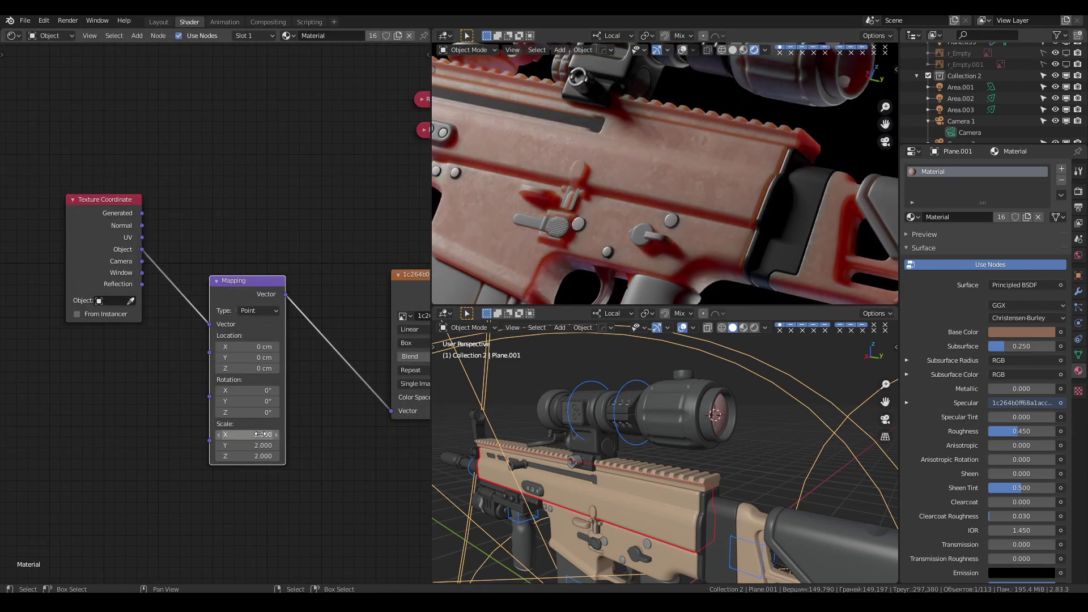
key("Return")
Step: Connect the image texture's Color to both Roughness and Specular
middle_click_drag(413, 352, 287, 382)
scroll(283, 404, "down", 2)
scroll(220, 255, "up", 4)
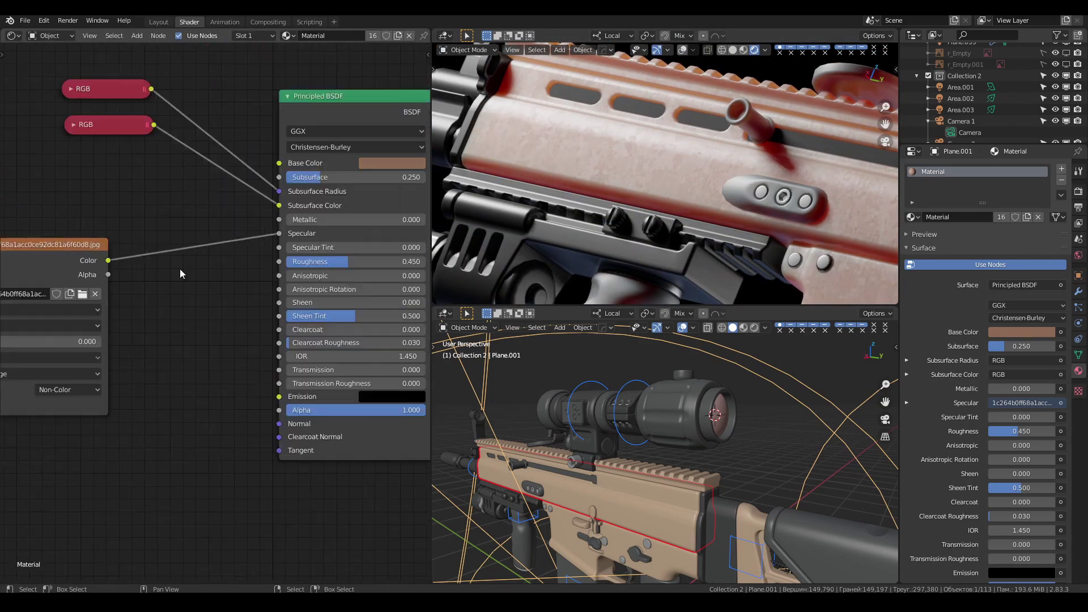
left_click_drag(108, 260, 278, 261, "ctrl")
left_click_drag(108, 260, 279, 233)
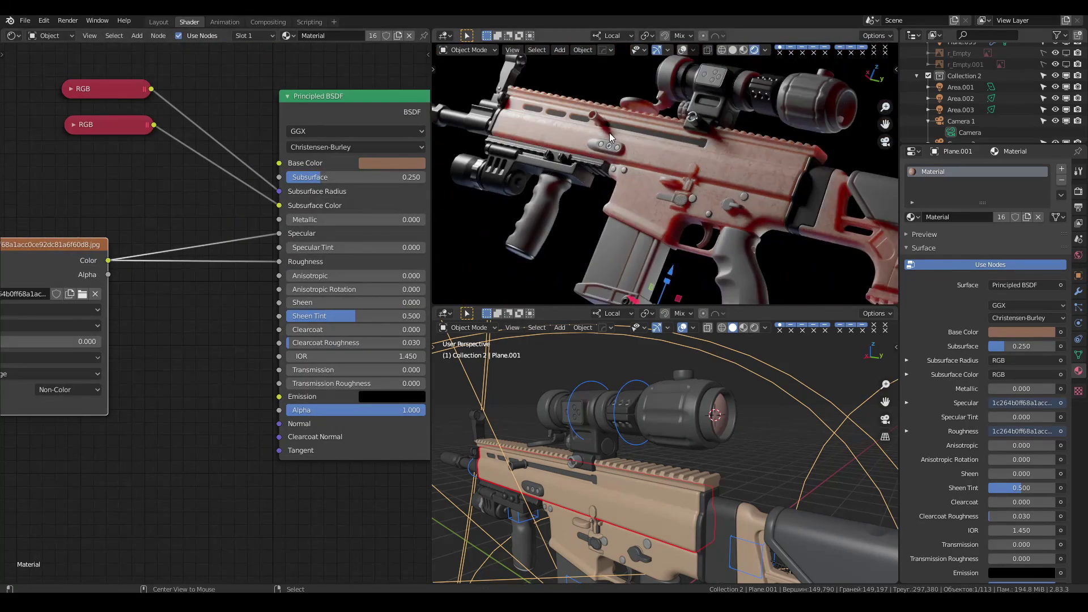
Step: Add subdivision to a small metal button part, then select the red rifle body
left_click(664, 210)
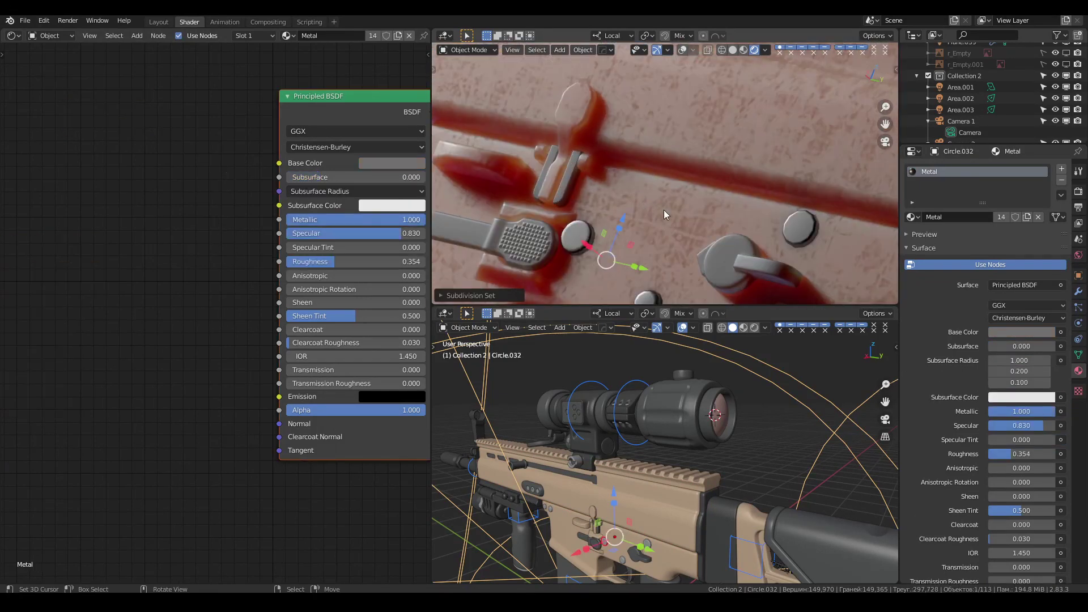
left_click(1079, 291)
key("ctrl+1")
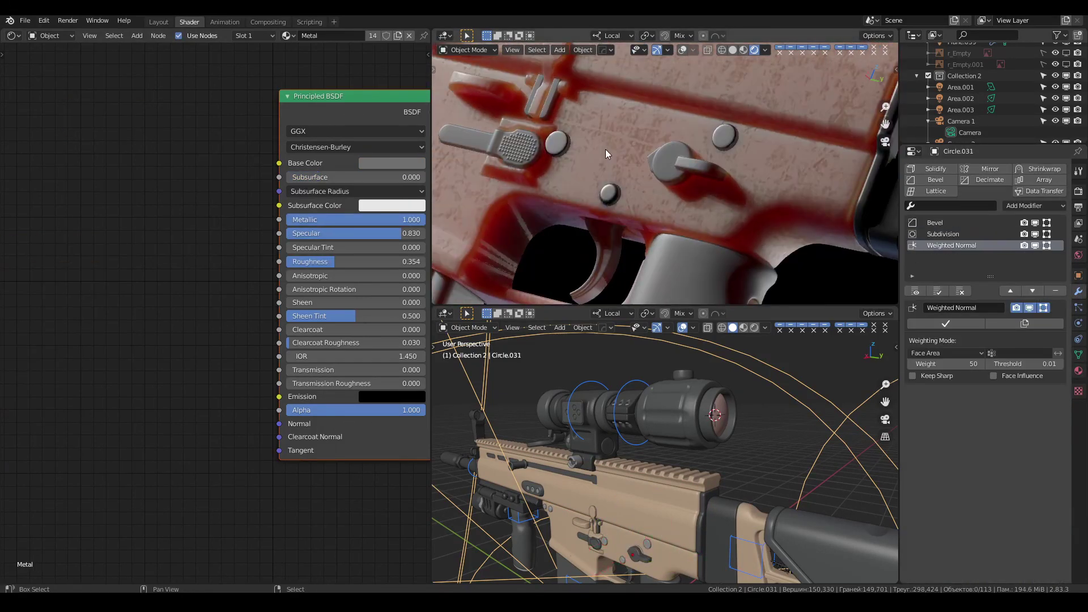
left_click(1033, 290)
left_click(570, 213)
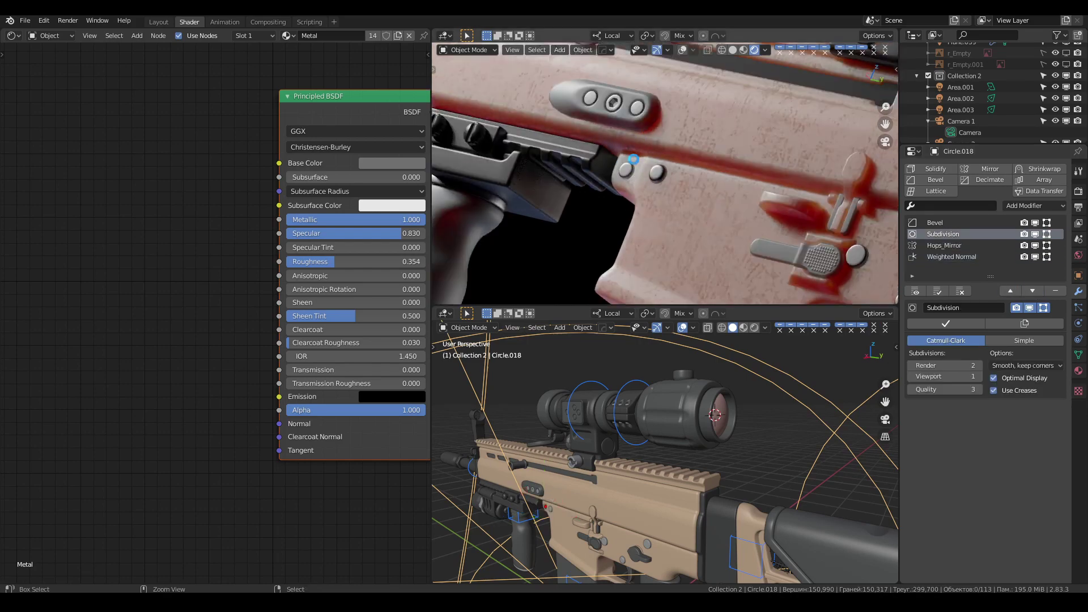
left_click(765, 221)
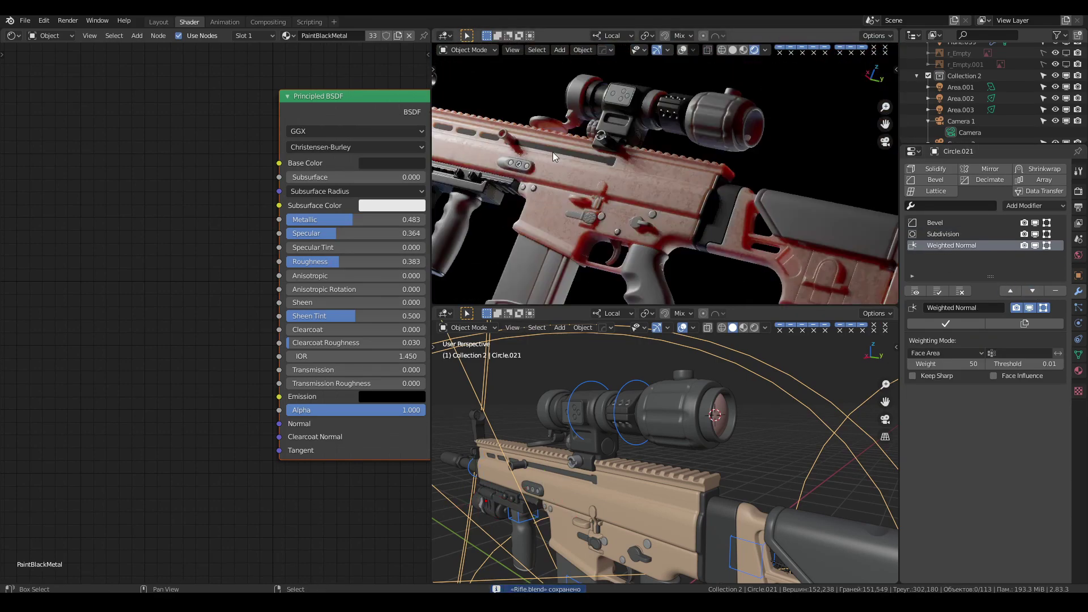
Step: Insert two contrast-boosting ColorRamp nodes between the texture and Specular and Roughness
scroll(226, 272, "down", 3)
key("shift+a")
left_click(317, 302)
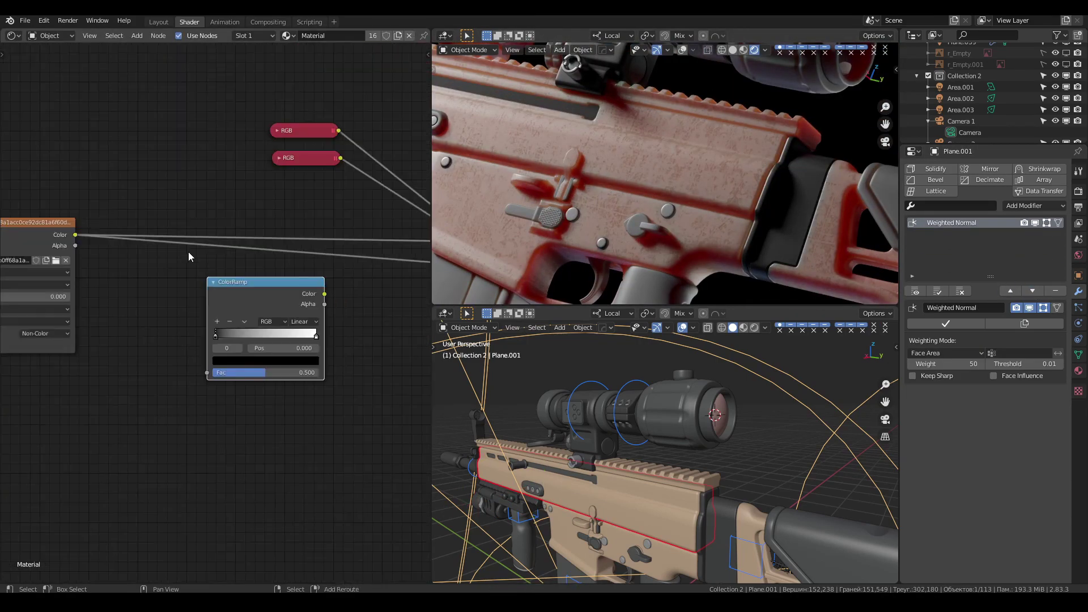
scroll(187, 272, "up", 2)
left_click_drag(240, 297, 334, 270)
left_click_drag(161, 332, 165, 334)
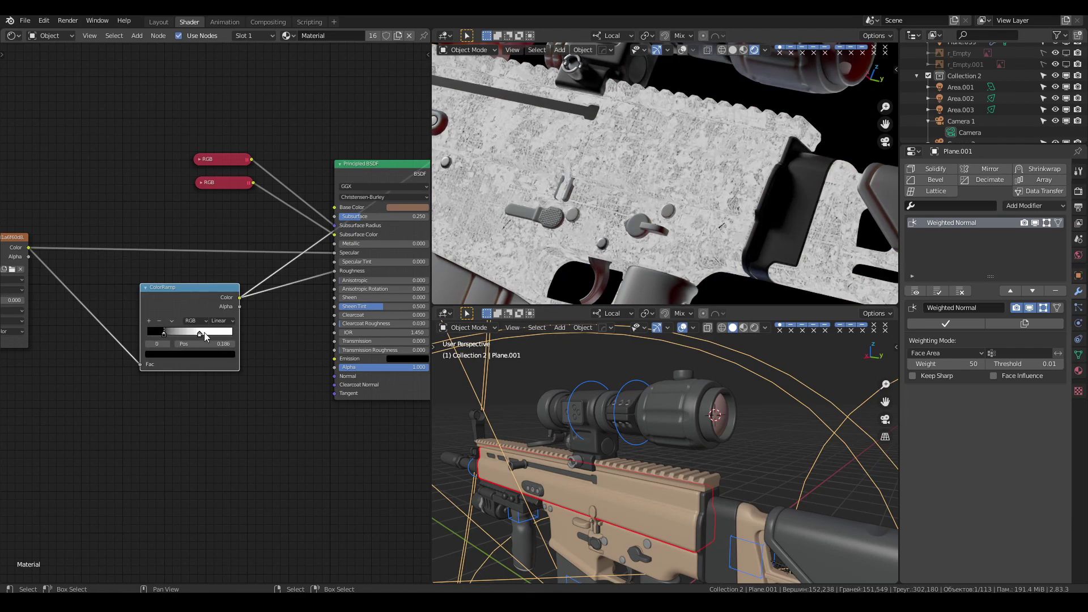
middle_click_drag(165, 334, 175, 365)
key("shift+d")
left_click(181, 272)
left_click_drag(162, 316, 175, 316)
Step: Pan the node tree to review all nodes, then select and frame the three-hole handguard plate
scroll(663, 170, "down", 3)
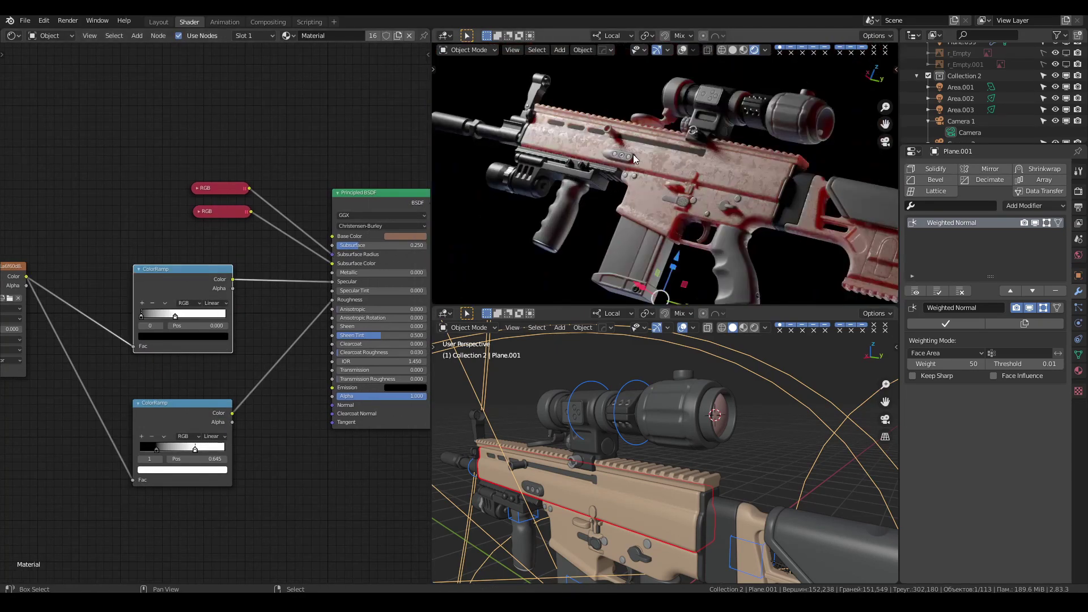
scroll(663, 170, "up", 4)
middle_click_drag(170, 317, 323, 345)
middle_click_drag(249, 244, 181, 165)
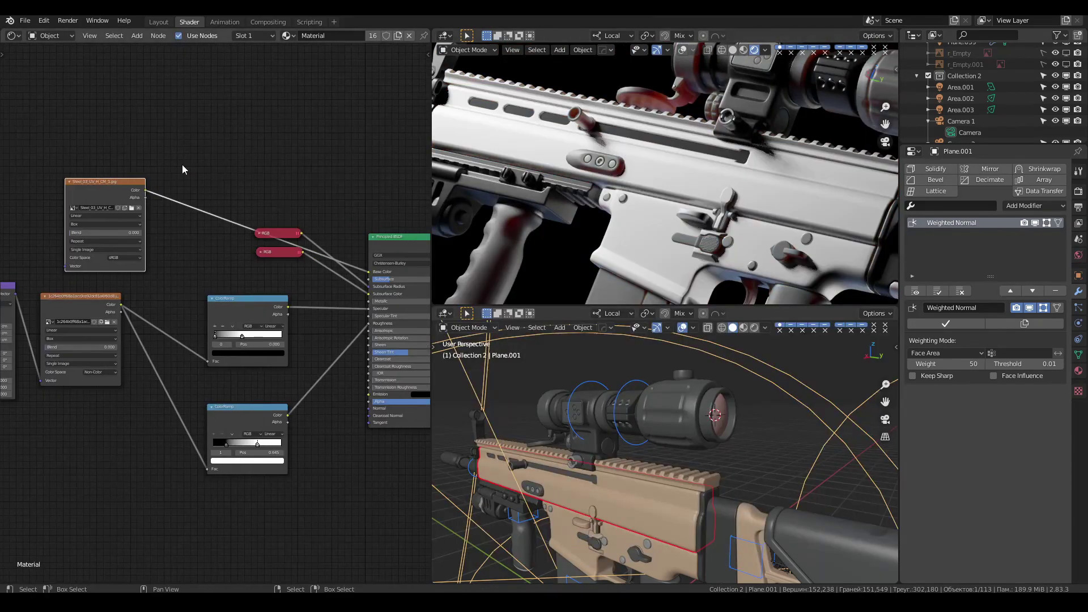
scroll(247, 243, "up", 2)
middle_click_drag(247, 242, 117, 169, "ctrl")
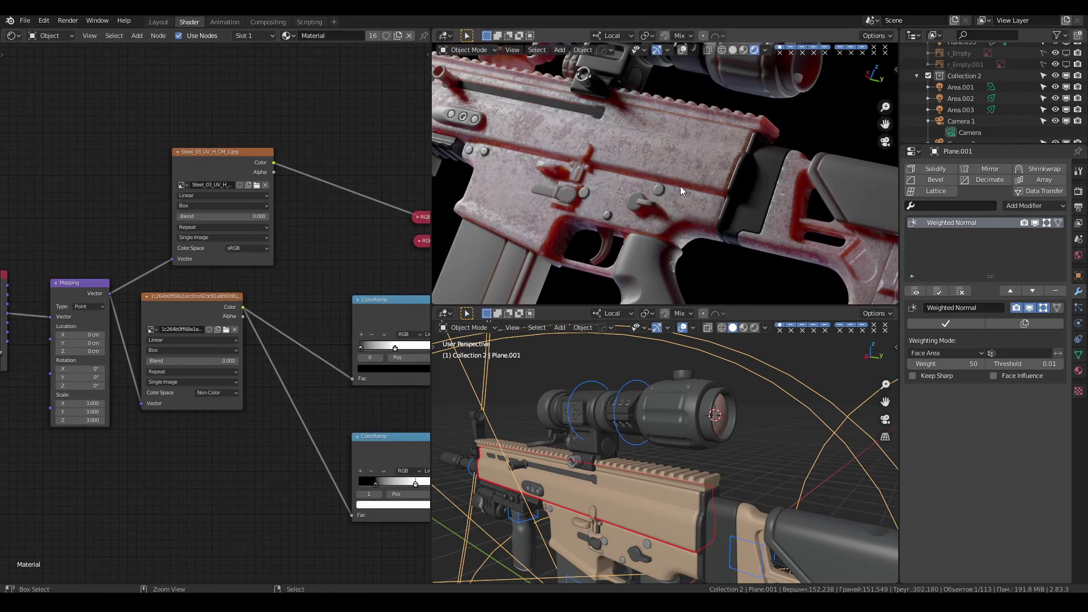
middle_click_drag(419, 238, 219, 230)
scroll(659, 226, "up", 5)
scroll(659, 226, "down", 4)
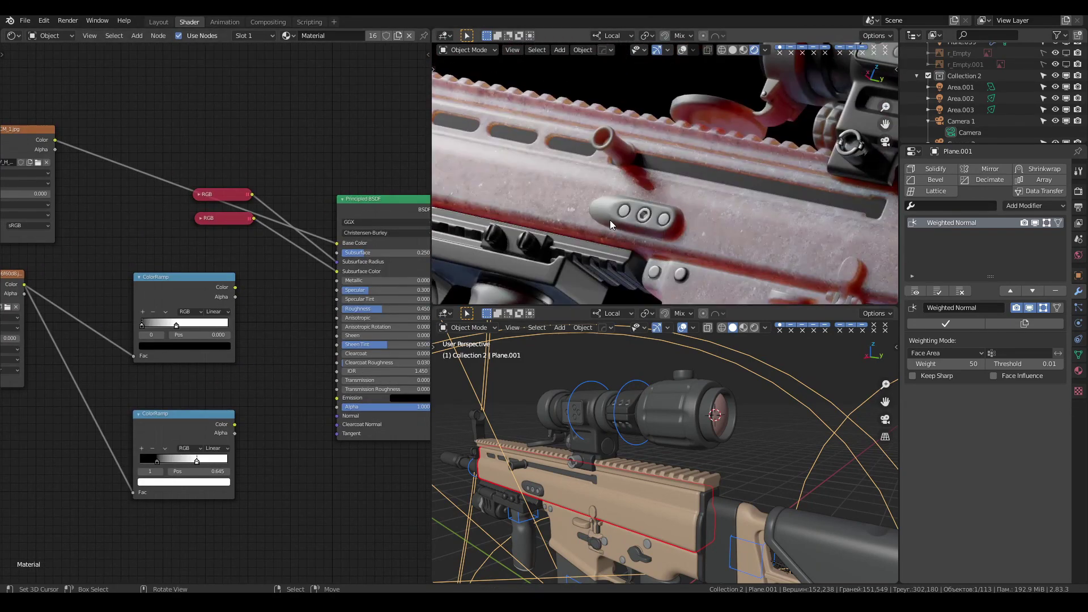
left_click(731, 153)
middle_click_drag(731, 153, 680, 158)
scroll(643, 154, "down", 2)
Step: Select the three-hole plate, show its Plastic material, and isolate it in local view
left_click(642, 154)
scroll(642, 154, "up", 3)
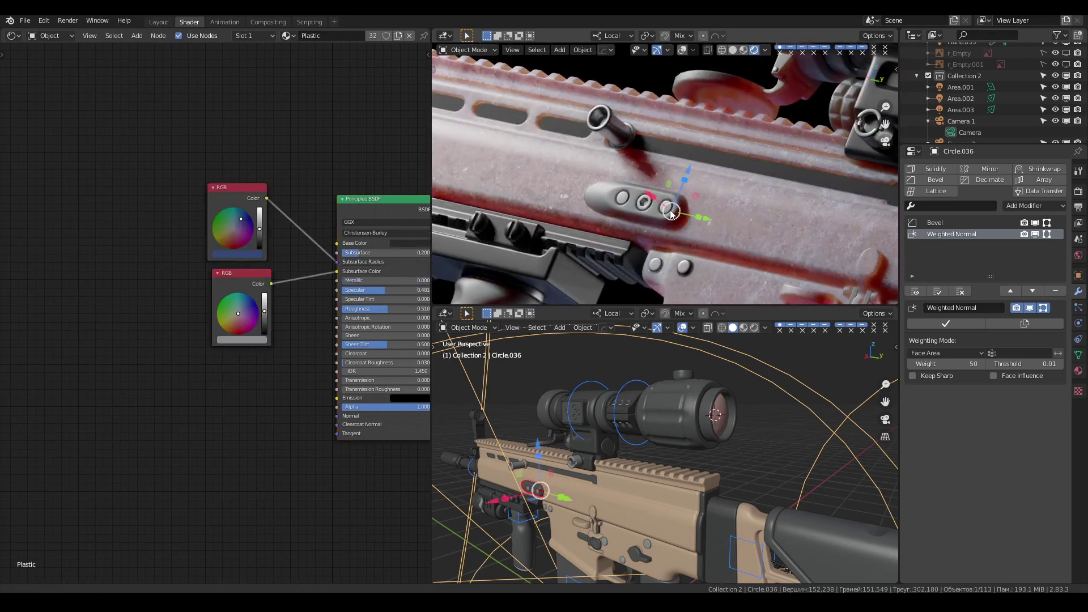
left_click(1078, 371)
key("Tab")
scroll(720, 220, "down", 5)
key("KP_Divide")
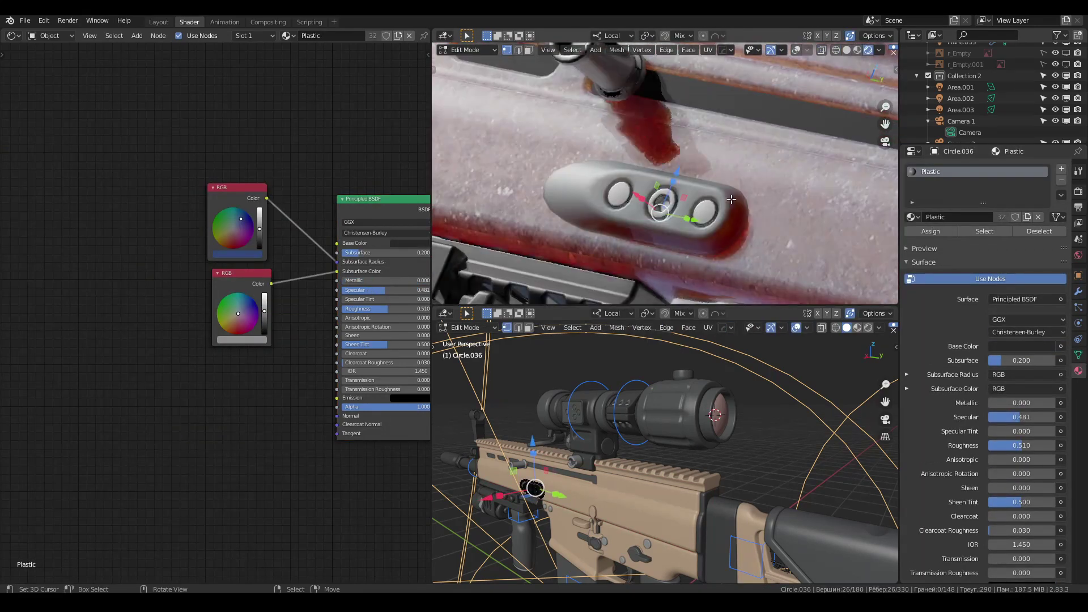
key("KP_Divide")
key("Tab")
key("Tab")
Step: Orbit the isolated plate, exit Edit Mode and local view, and reselect the rifle body
key("n")
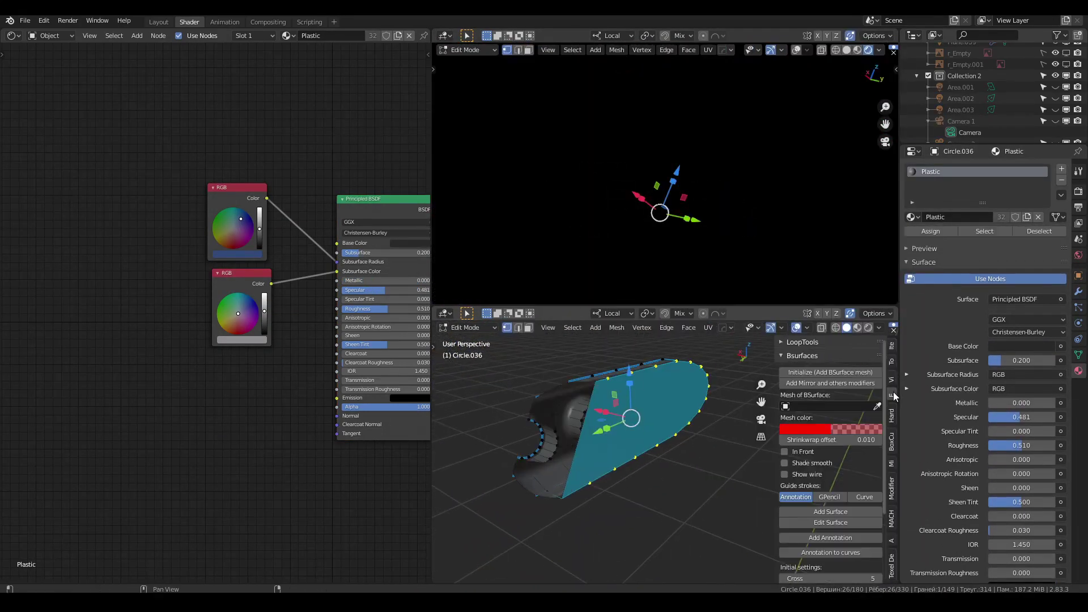
mouse_move(545, 432)
middle_mouse_down()
mouse_move(638, 408)
mouse_move(530, 412)
middle_mouse_up()
key("ctrl+z")
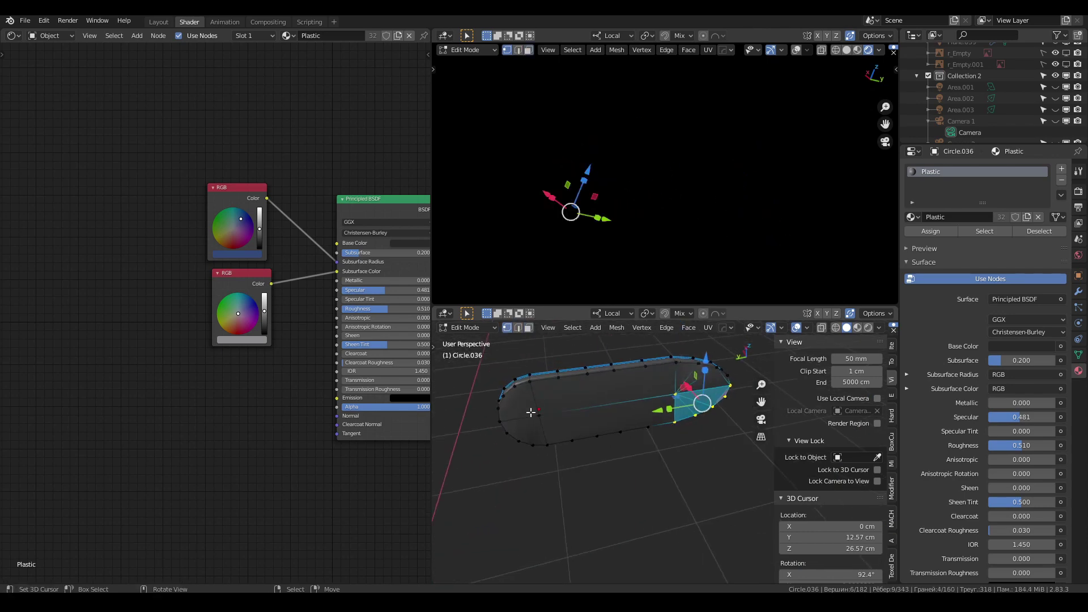
key("Tab")
key("KP_Divide")
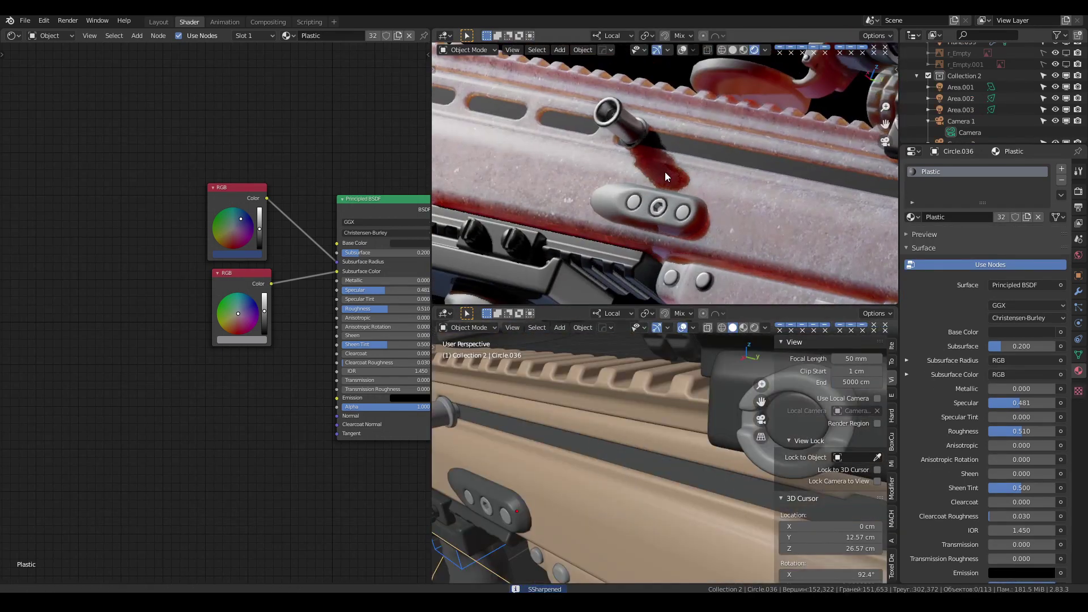
left_click(663, 209)
Step: Reframe the rendered close-up of the receiver and pan the node tree to the ColorRamps
middle_click_drag(198, 164, 332, 281)
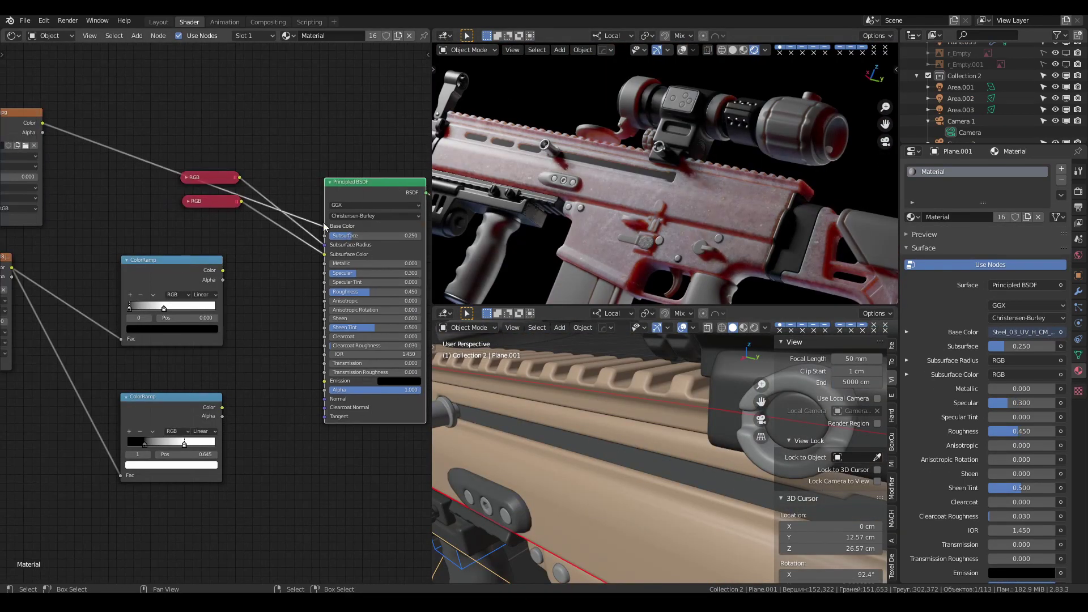
scroll(630, 131, "up", 3)
scroll(695, 196, "up", 2)
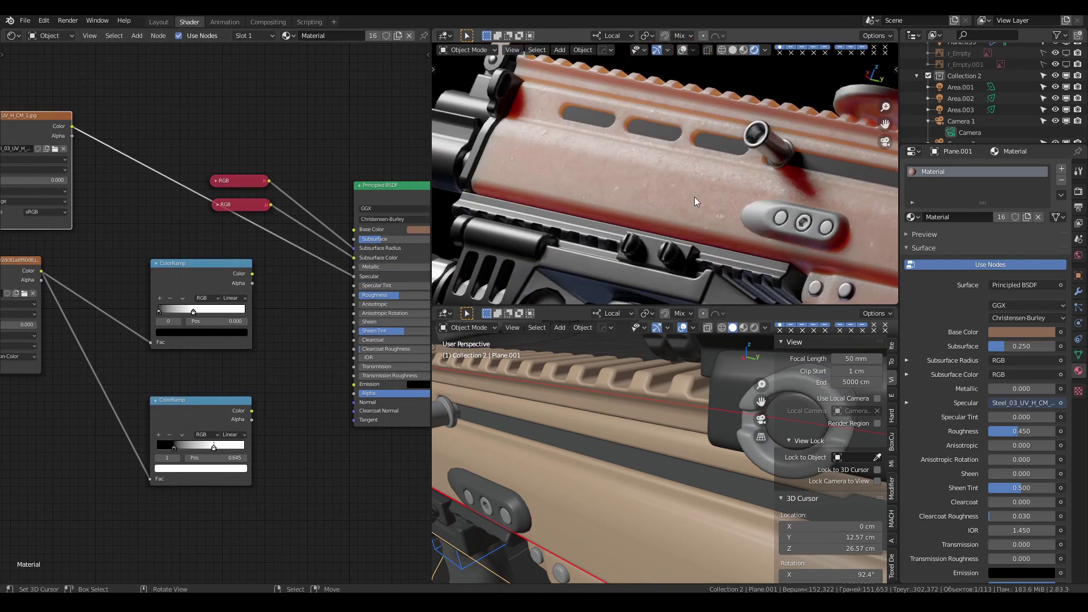
middle_click_drag(170, 283, 414, 284)
middle_click_drag(621, 165, 763, 169)
key("ctrl+space")
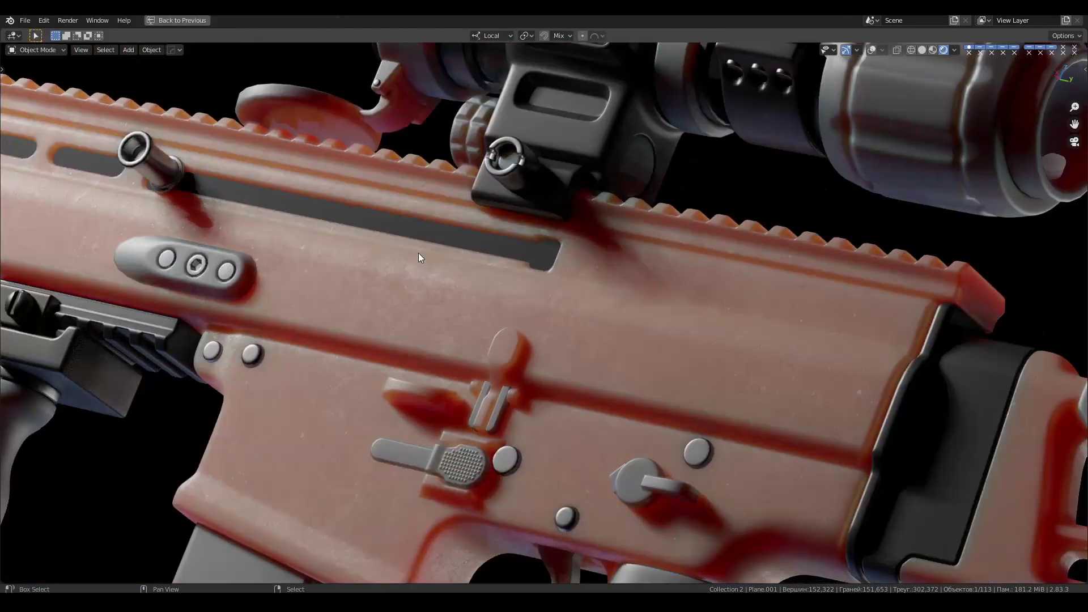
scroll(512, 267, "down", 3)
key("ctrl+space")
middle_click_drag(414, 249, 137, 235)
Step: Link the ColorRamp to Roughness, move its stops to about 0.609, and use B-Spline interpolation
left_click(169, 306, "ctrl+shift")
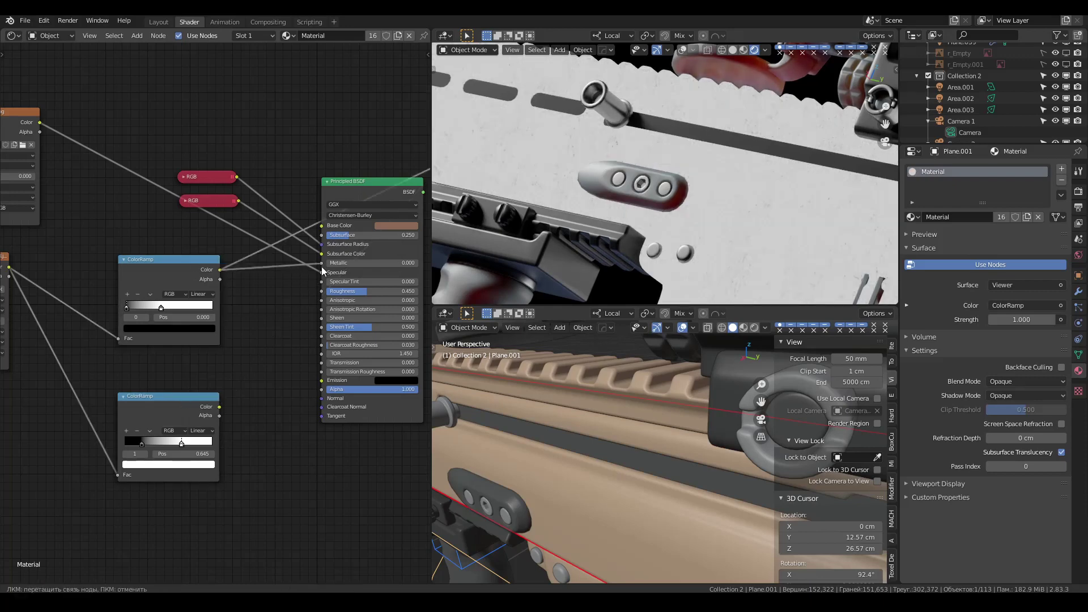
key("ctrl+z")
scroll(703, 224, "up", 3)
middle_click_drag(258, 229, 334, 287)
mouse_move(236, 365)
left_mouse_down()
mouse_move(253, 365)
mouse_move(211, 365)
left_mouse_up()
key("g")
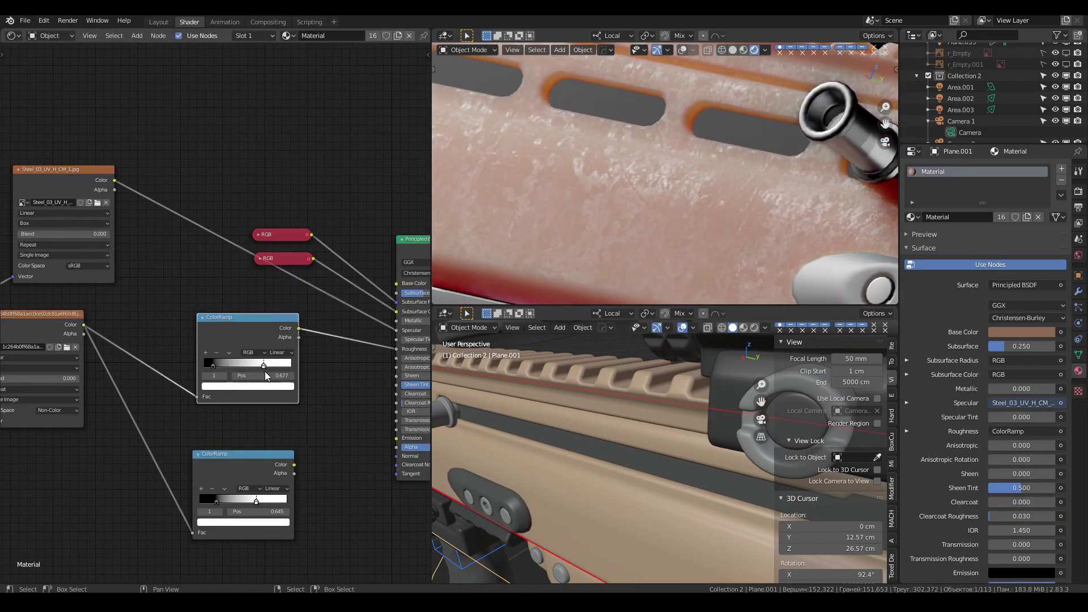
left_click(279, 390)
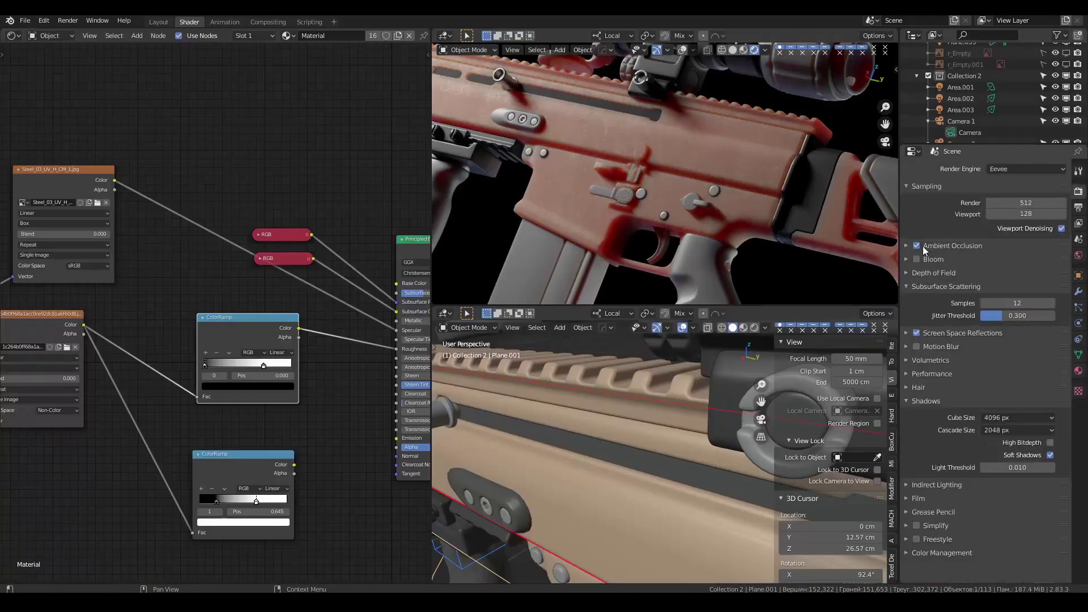
left_click(923, 247)
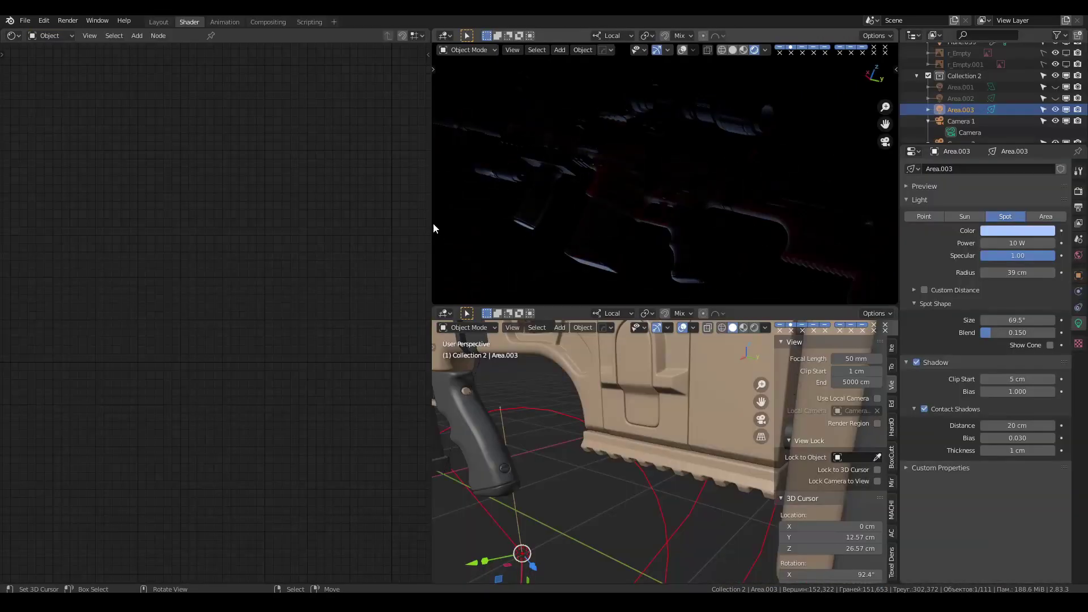
Step: Turn Area.002 into a spot light and place a duplicate of it near the rifle
left_click(969, 101)
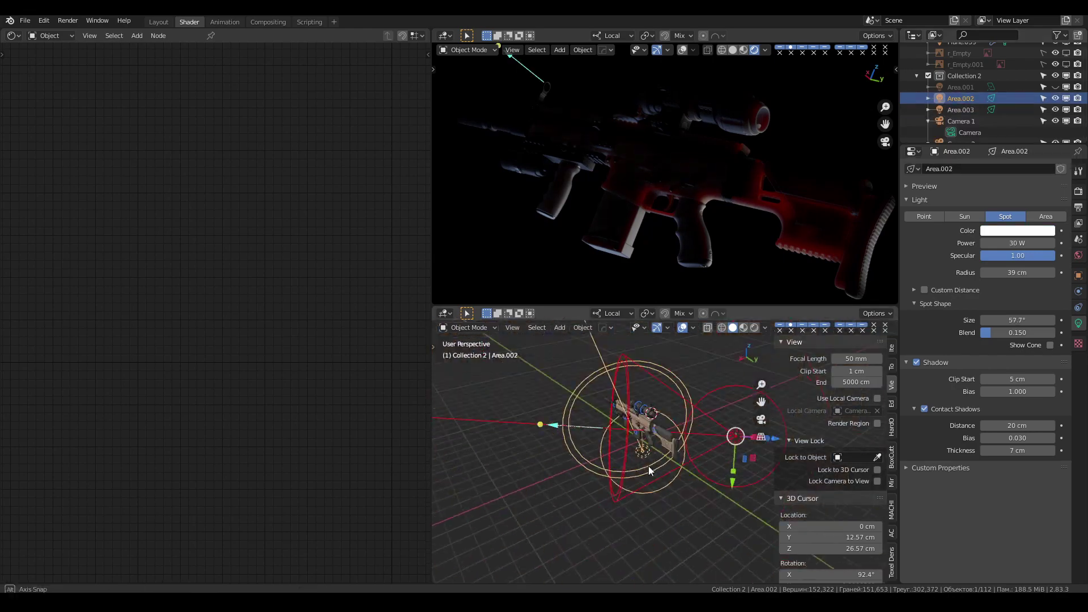
left_click(1046, 217)
left_click(1005, 217)
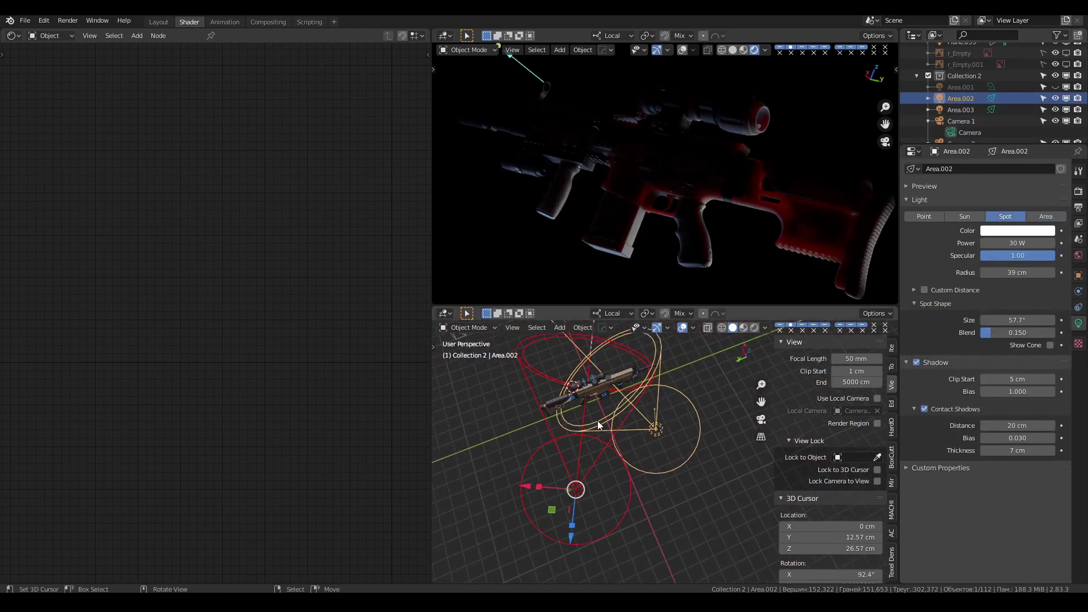
key("shift+d")
left_click(688, 399)
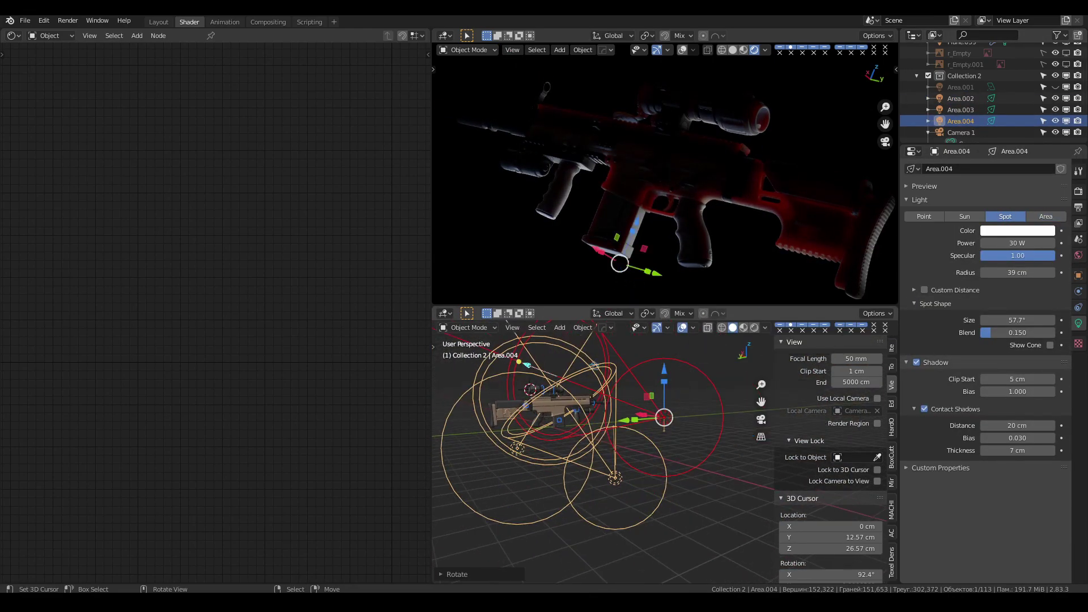
mouse_move(723, 382)
middle_mouse_down()
mouse_move(641, 365)
mouse_move(688, 379)
mouse_move(661, 482)
mouse_move(730, 354)
middle_mouse_up()
left_click(708, 395)
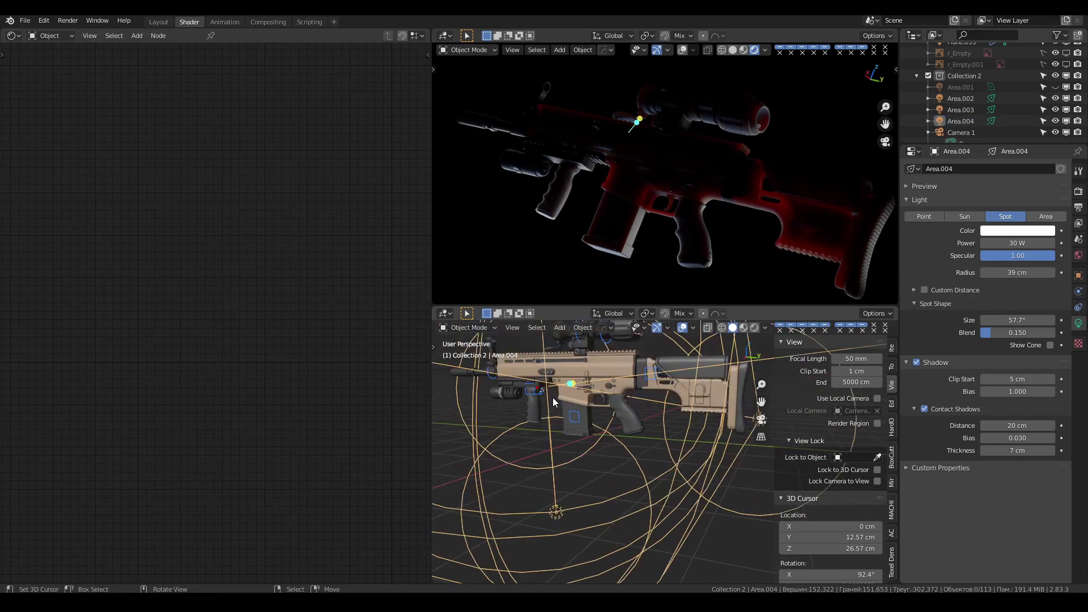
left_click(629, 426)
Step: Save the file, then keep Area.001 an area light with power 20 W
key("ctrl+s")
key("ctrl+space")
scroll(700, 265, "down", 5)
key("ctrl+space")
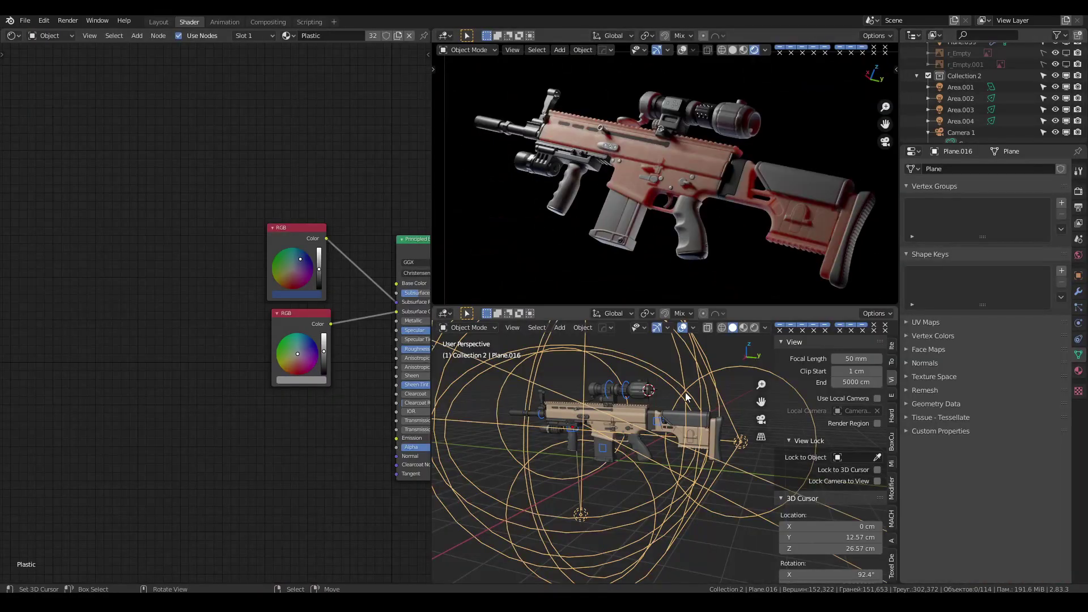
left_click(963, 87)
left_click(1001, 218)
left_click(1042, 216)
type("10")
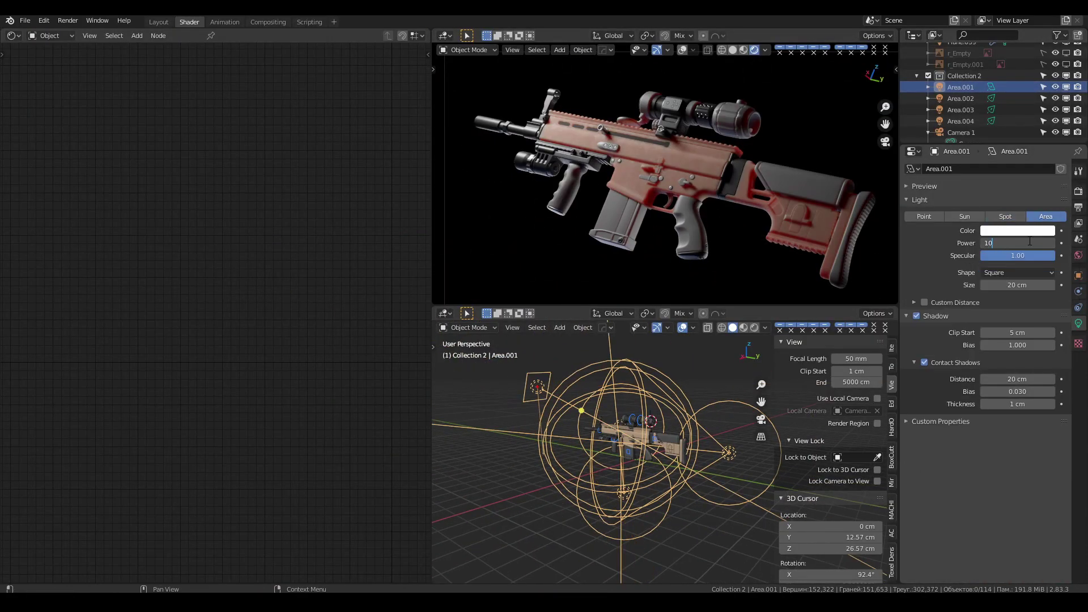
type("20")
key("Return")
key("ctrl+space")
key("ctrl+space")
Step: Duplicate the Area.005 light, then rotate and move the copy into place
middle_click_drag(566, 414, 546, 400)
left_click(547, 400)
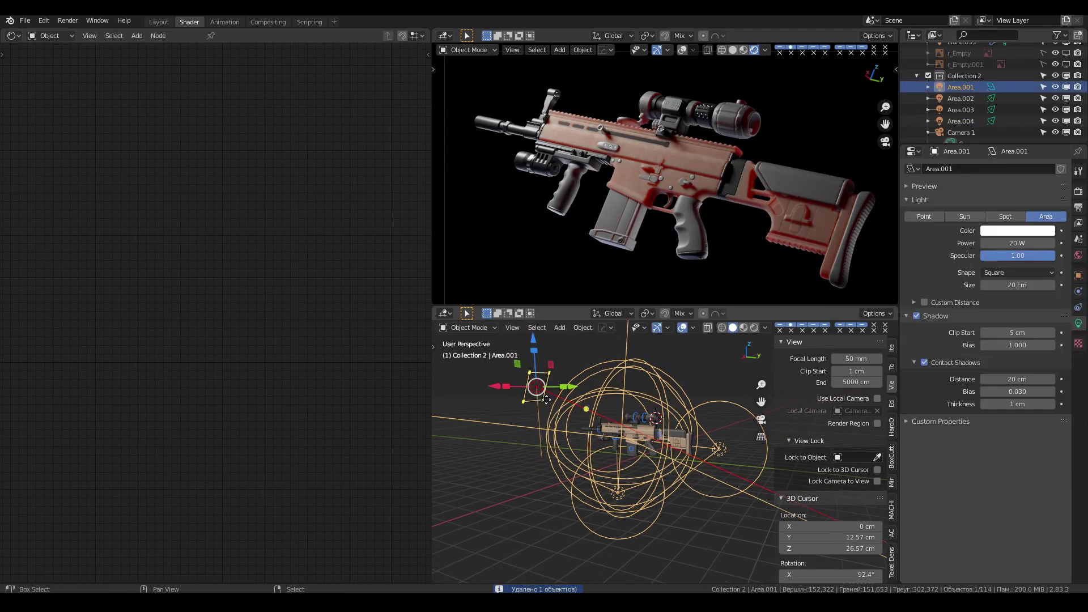
key("ctrl+z")
middle_click_drag(691, 353, 805, 340)
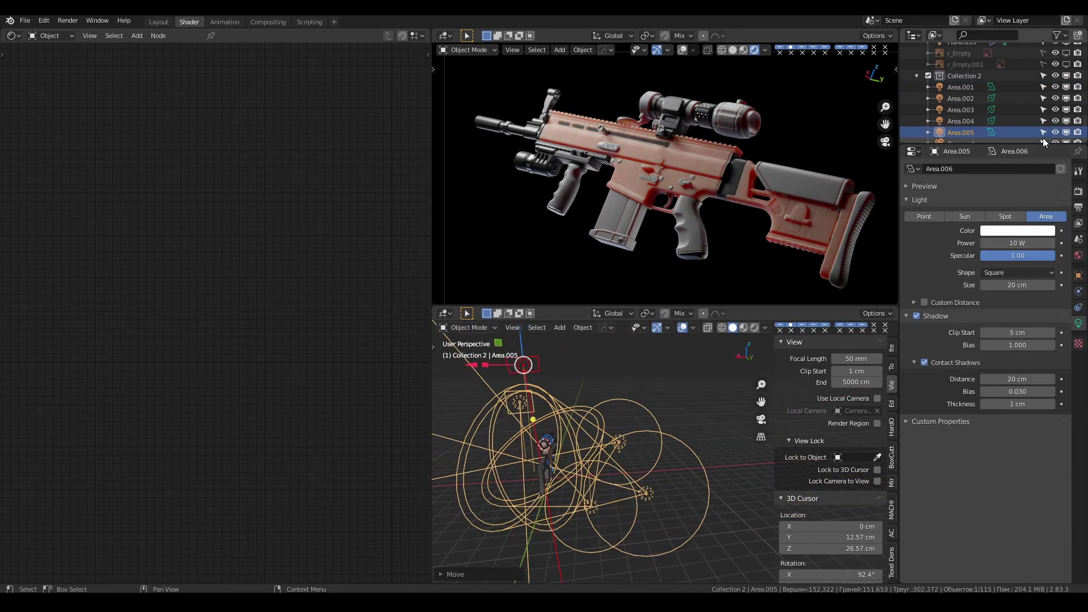
mouse_move(558, 443)
middle_mouse_down()
mouse_move(586, 406)
mouse_move(643, 394)
middle_mouse_up()
key("shift+d")
key("r")
left_click(526, 400)
key("g")
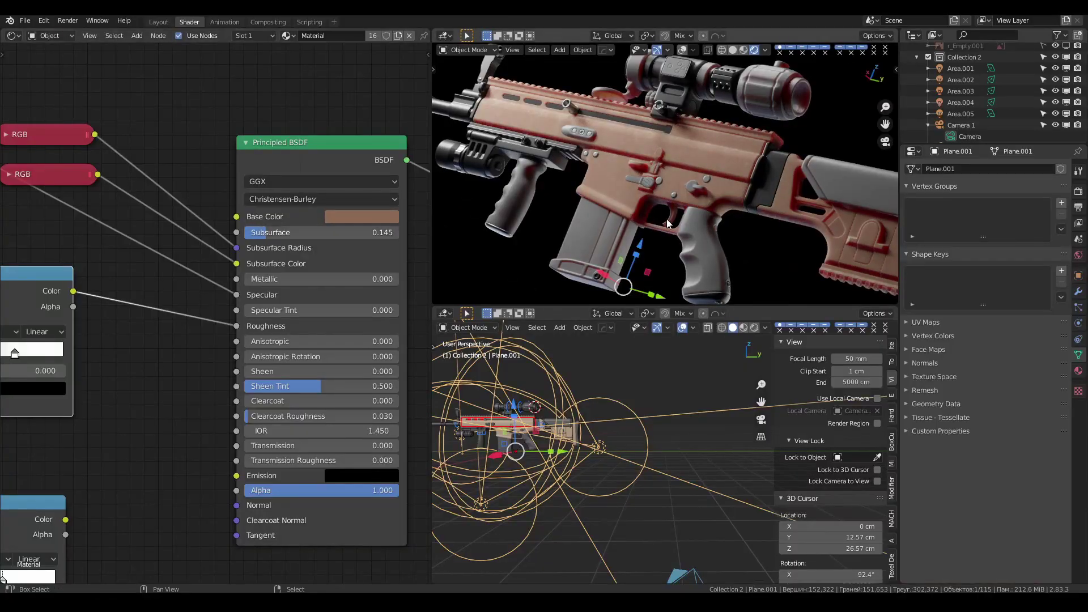
Step: Lower the body's Subsurface to 0.150 and save the file
left_click(335, 233)
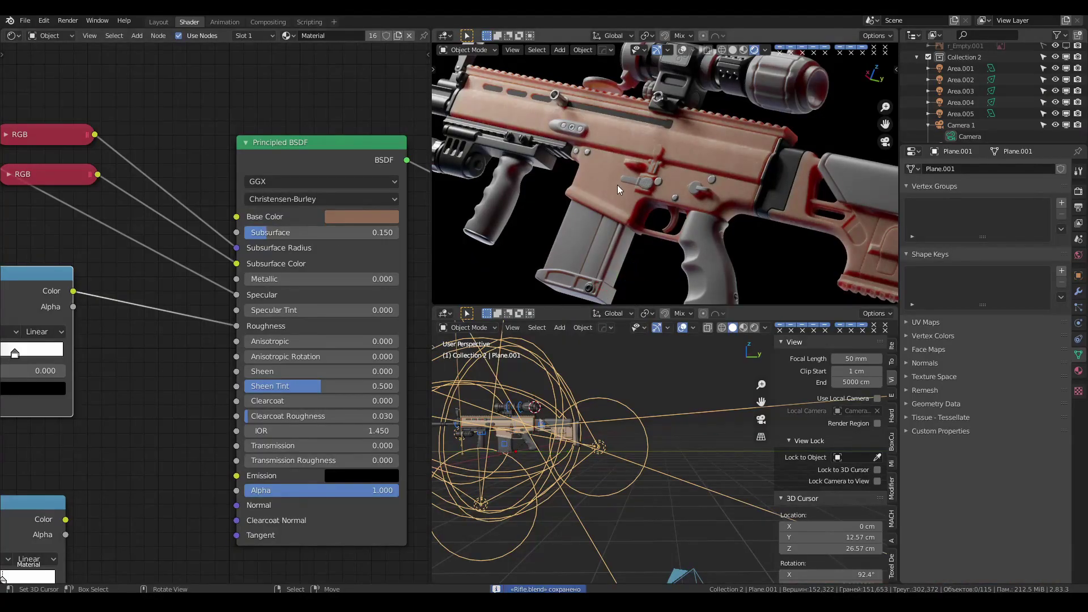
scroll(617, 187, "down", 2)
scroll(623, 167, "down", 2)
key("ctrl+space")
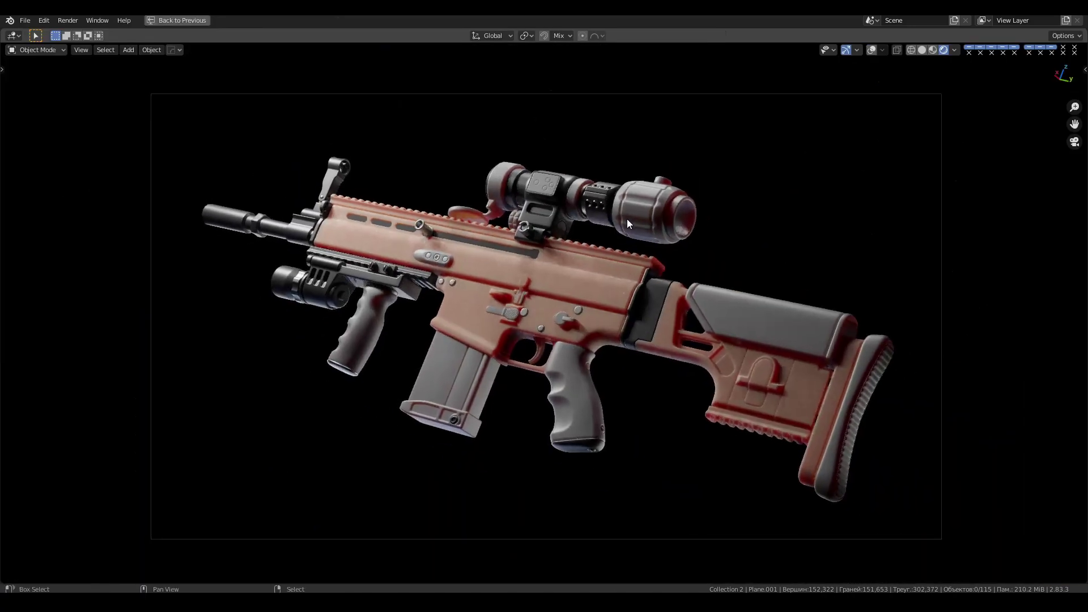
key("ctrl+space")
key("ctrl+s")
Step: Set the world Background strength to 0.100 and rotate the HDRI around Z
left_click(50, 35)
left_click(54, 60)
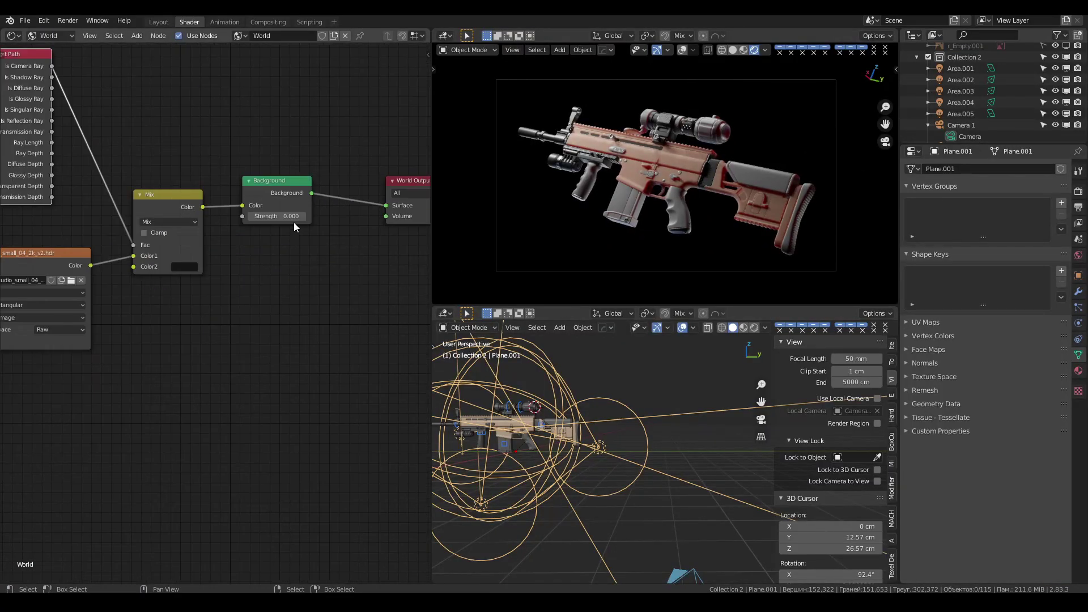
scroll(887, 227, "up", 4)
left_click_drag(1055, 113, 1055, 68)
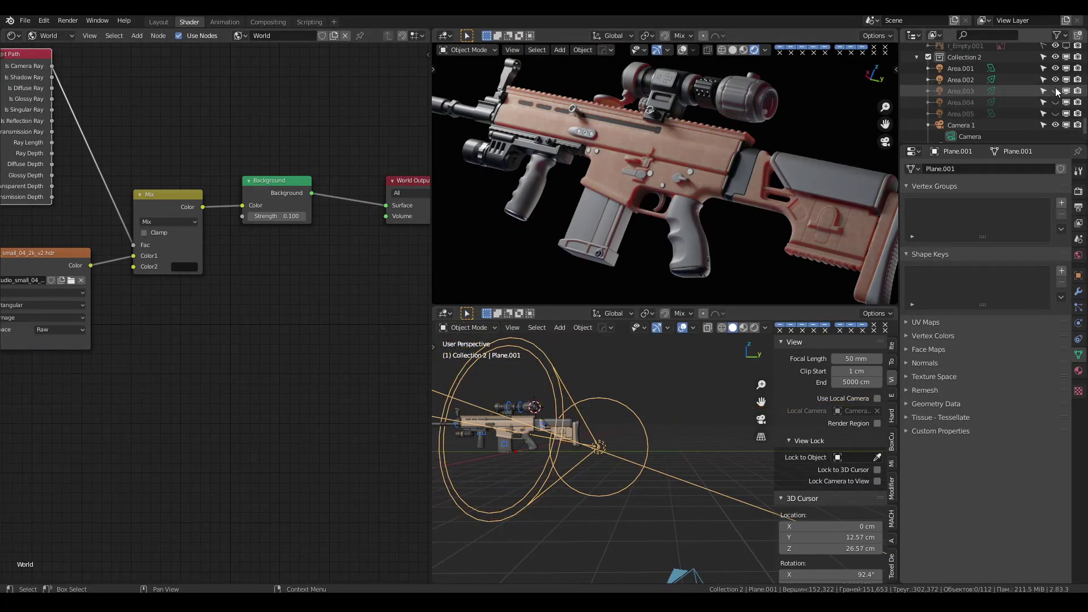
left_click(885, 141)
scroll(170, 340, "down", 1)
left_click_drag(51, 357, 23, 356)
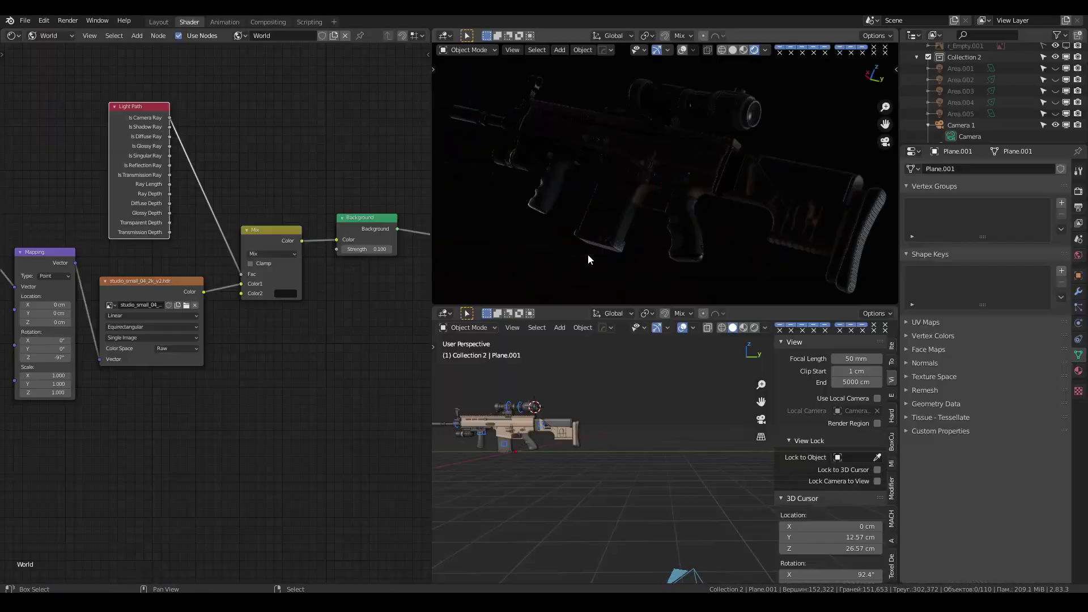
left_click_drag(1055, 79, 1056, 115)
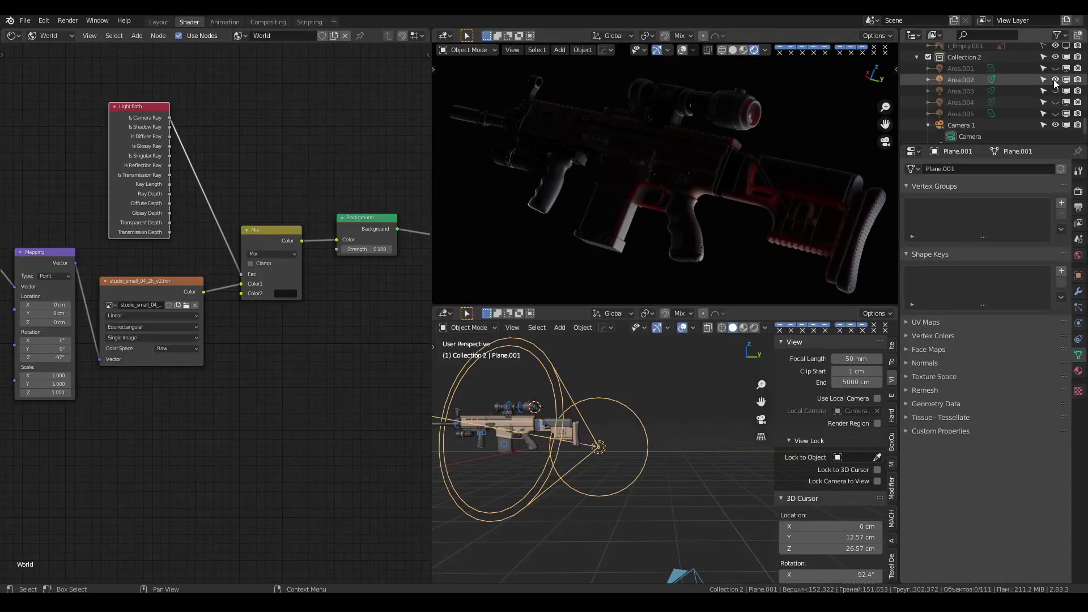
left_click(1055, 113)
Step: Duplicate and position the spot light as Area.006, checking it in the camera view
key("shift+d")
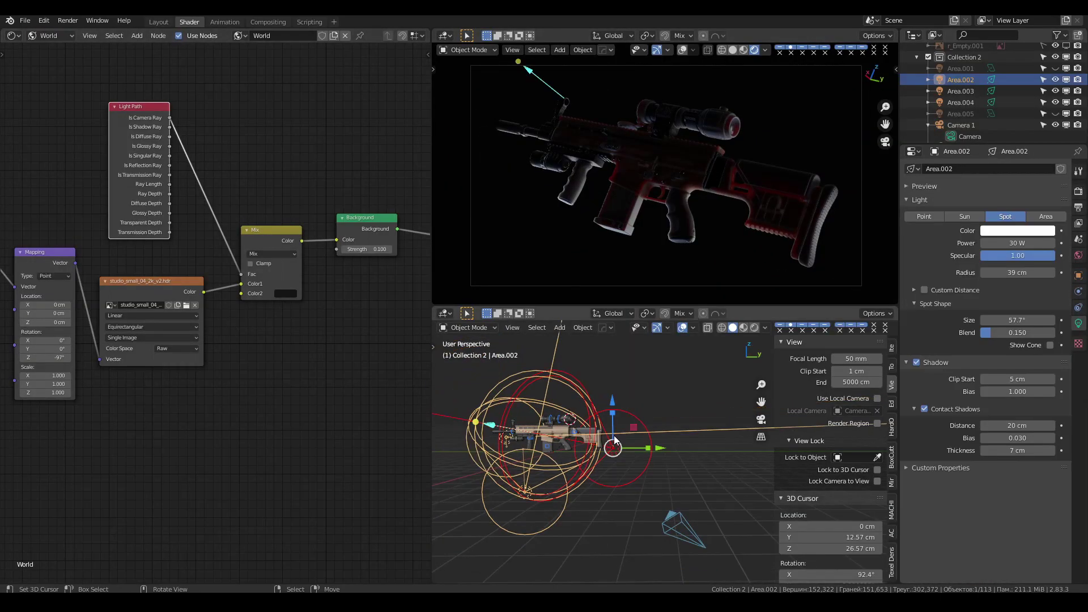
key("Return")
middle_click_drag(594, 453, 680, 442)
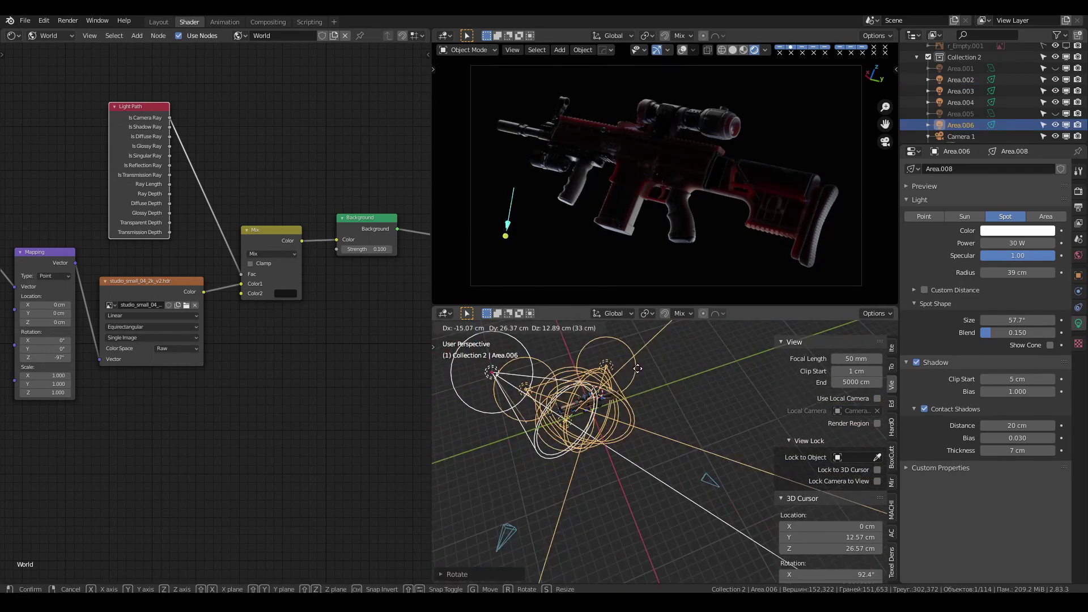
key("ctrl+space")
key("ctrl+space")
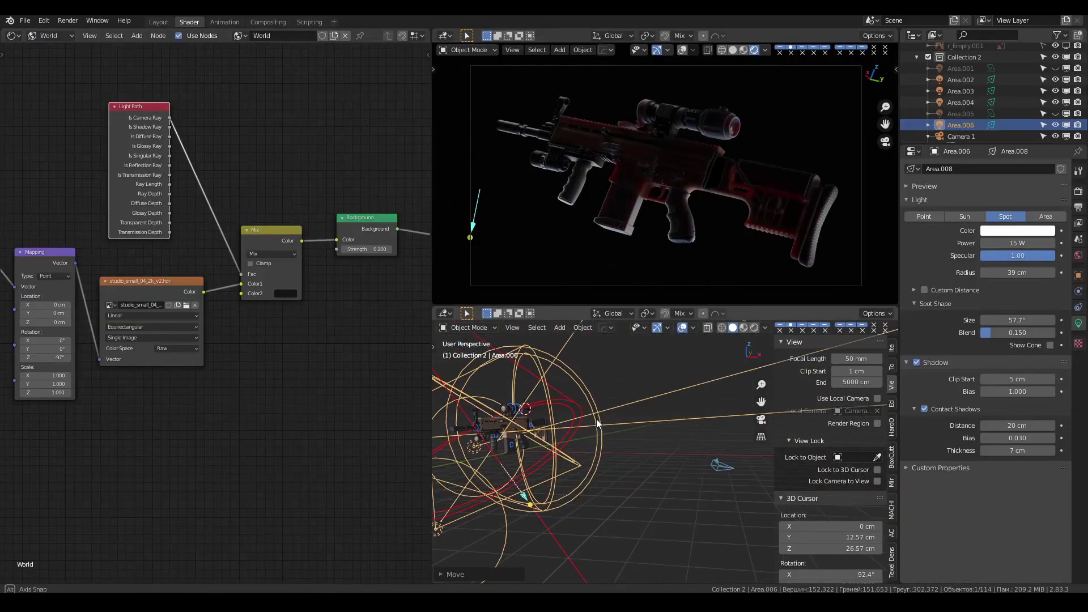
middle_click_drag(596, 420, 652, 397)
Step: Switch off the Area.005 light and save the rifle file
key("ctrl+space")
key("ctrl+space")
left_click(1056, 114)
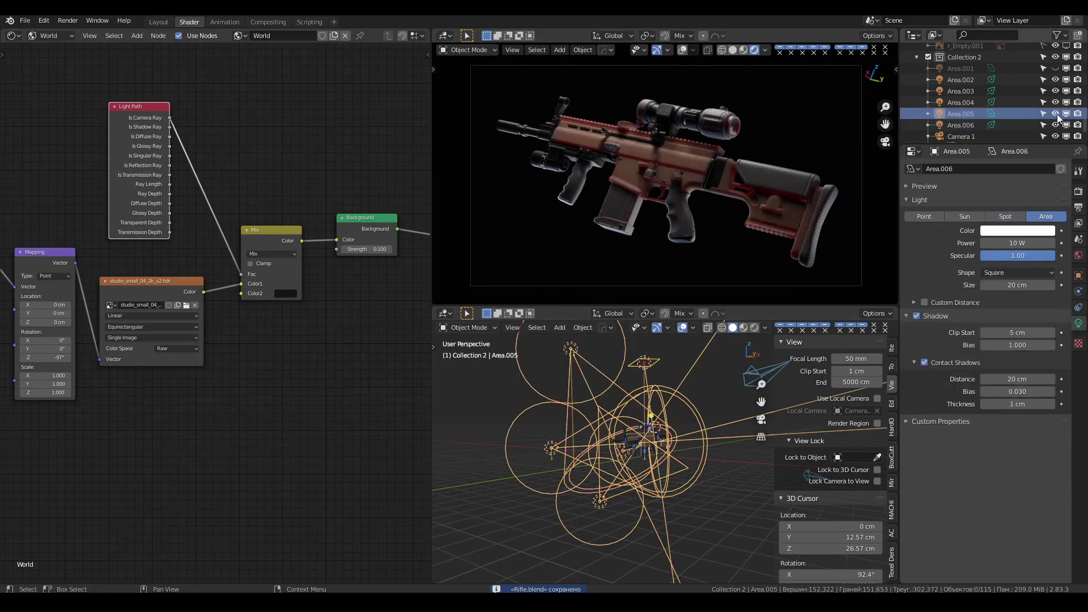
key("ctrl+space")
key("ctrl+space")
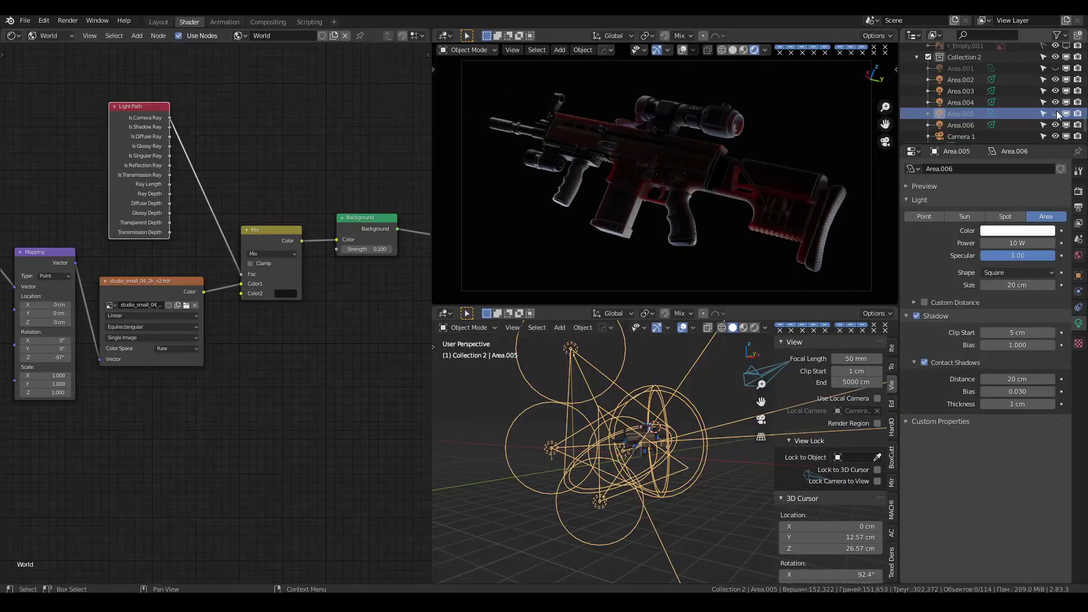
left_click(1055, 97)
key("ctrl+s")
Step: Confirm Cycles as the render engine in Render Properties
left_click(1079, 191)
left_click(1025, 168)
left_click(1020, 207)
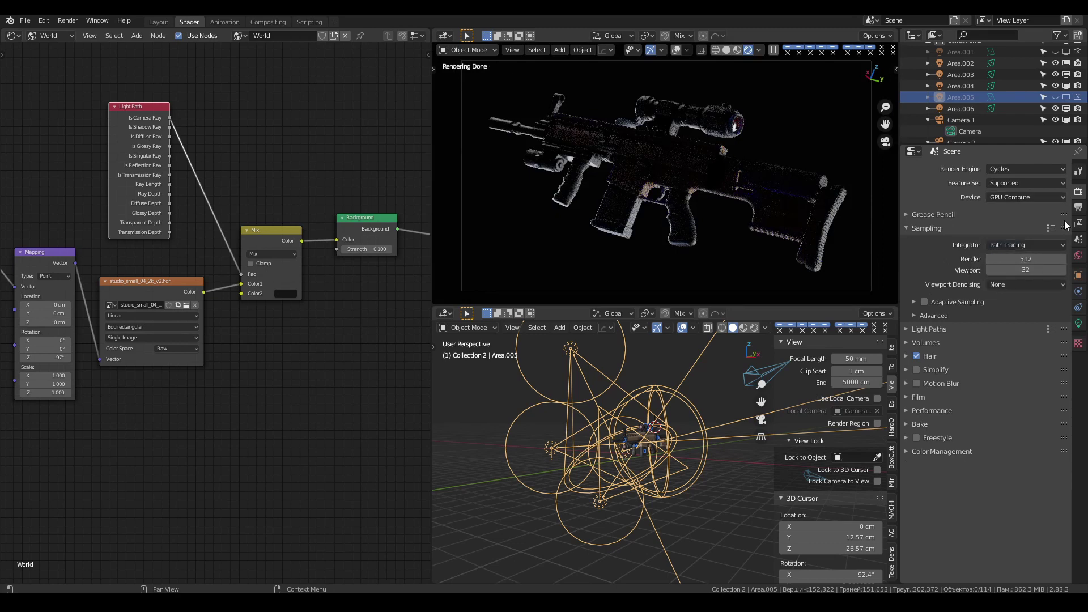
Step: Run a test render of the scene and close it
left_click(1078, 208)
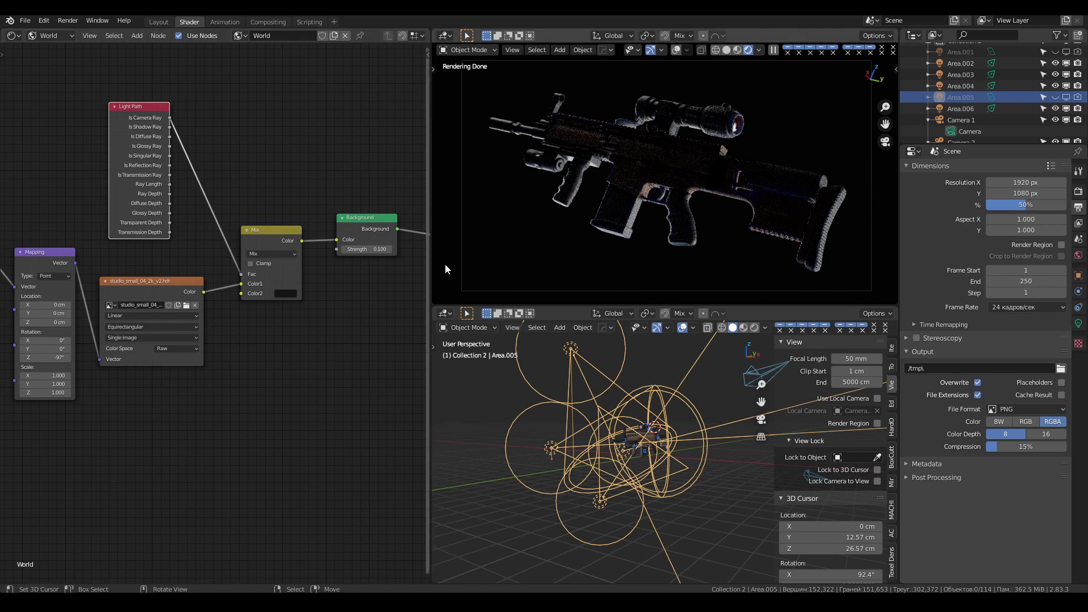
key("F12")
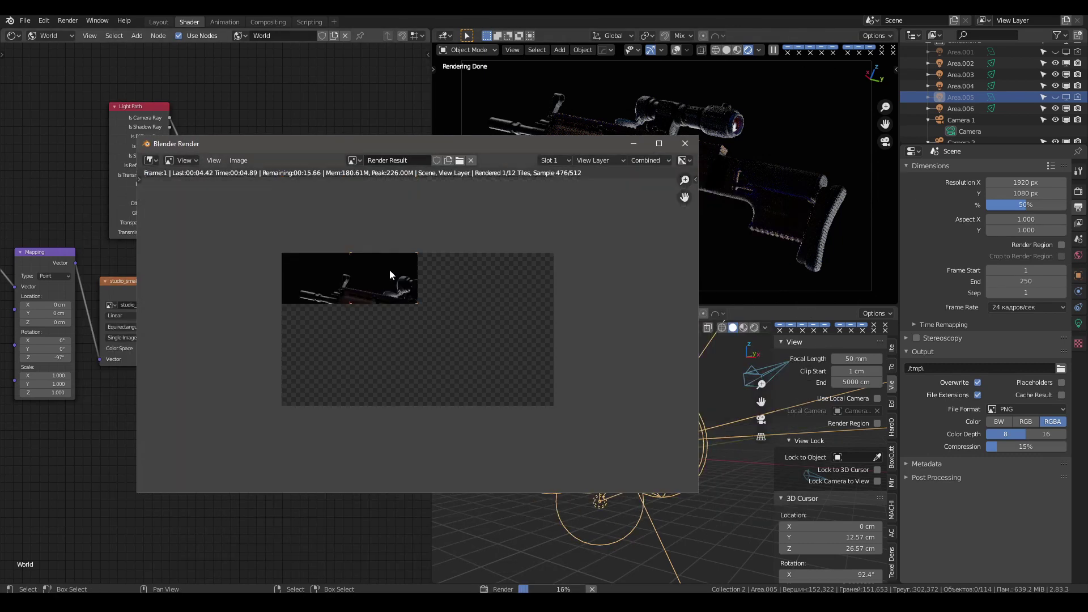
left_click(684, 145)
Step: Enable adaptive sampling and raise diffuse and glossy max bounces to 8
left_click(1078, 191)
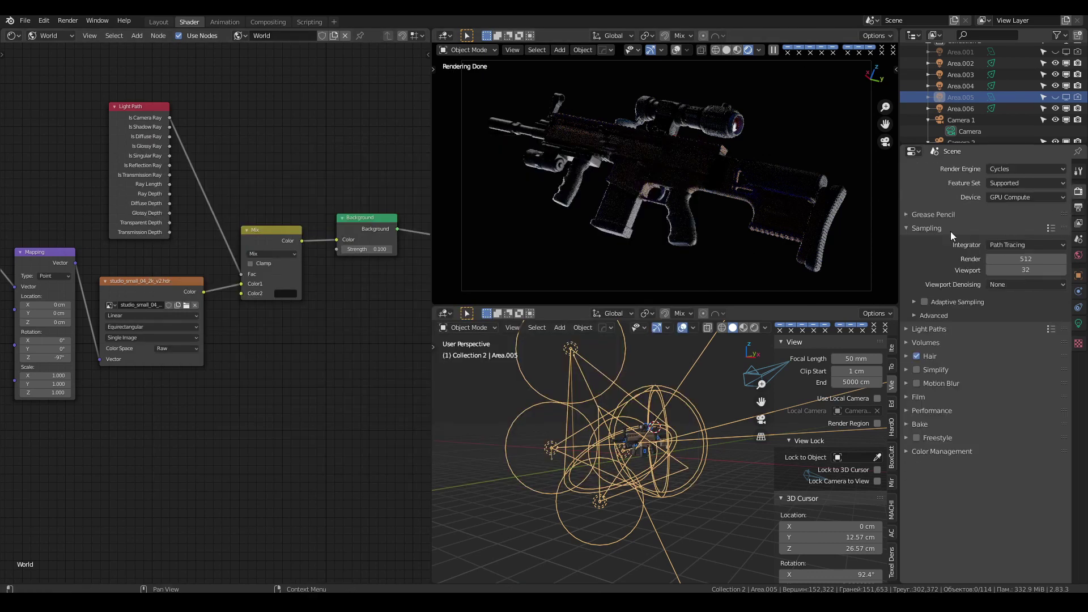
left_click(944, 302)
left_click(914, 301)
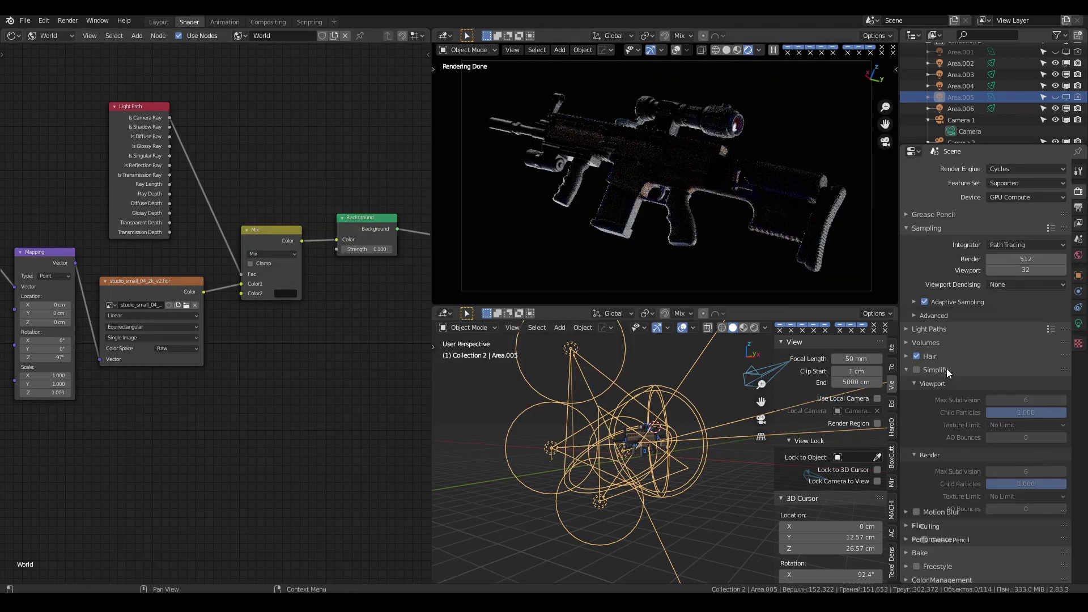
left_click(935, 329)
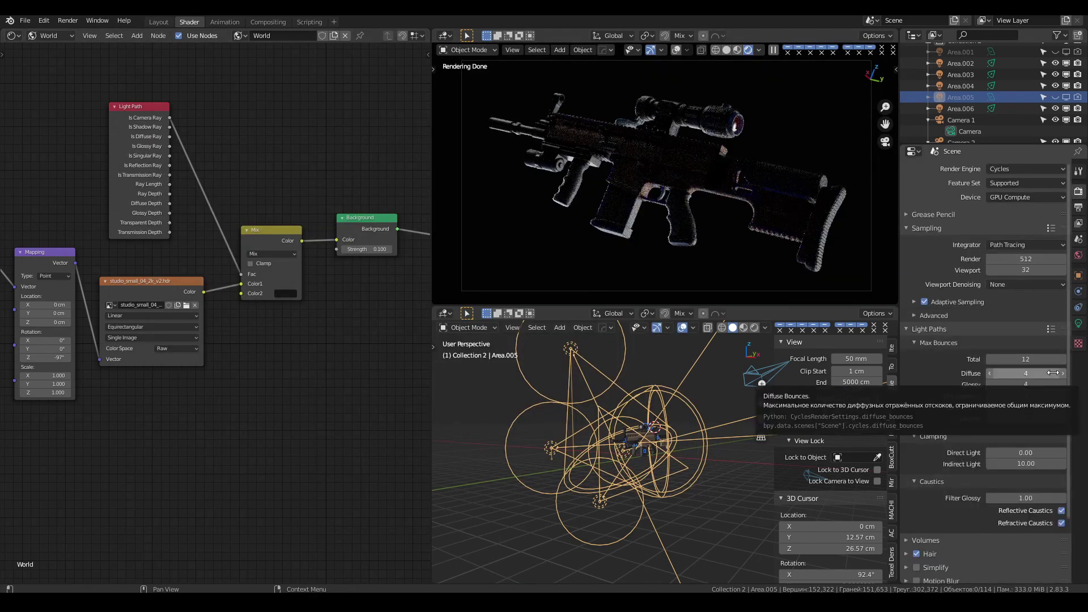
left_click_drag(1014, 373, 1062, 387)
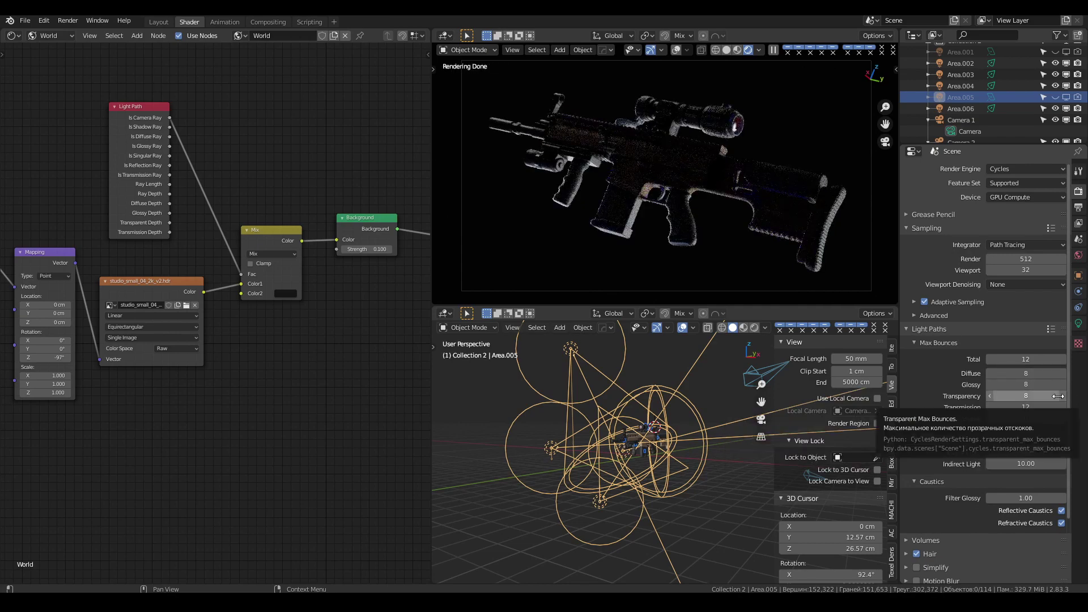
Step: Keep Area.005 visible and hide the Area.001 light in the Outliner
scroll(951, 230, "down", 3)
scroll(950, 230, "up", 3)
left_click(1066, 97)
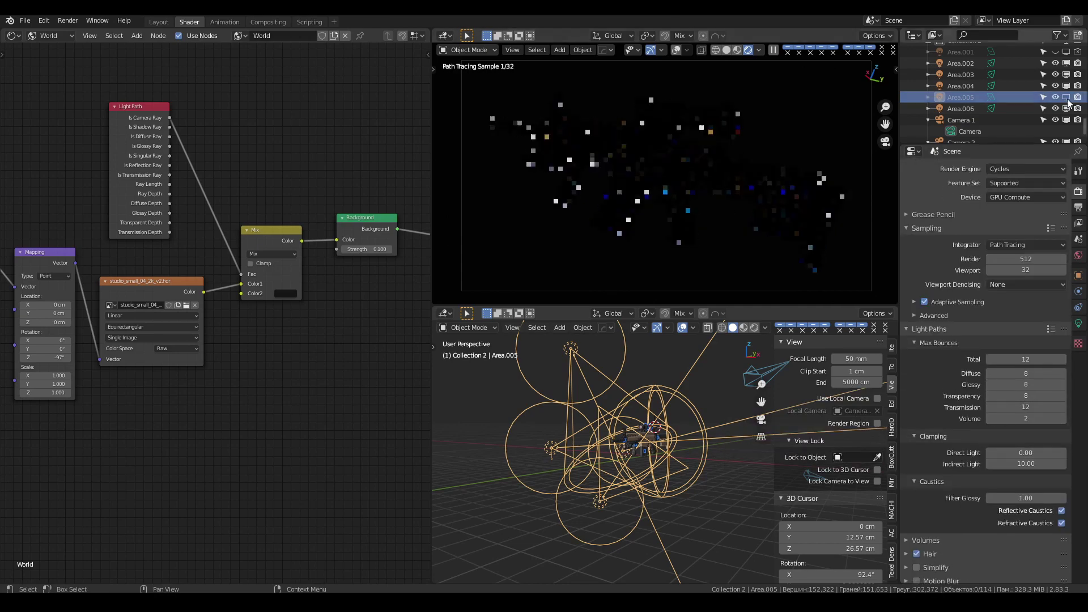
scroll(1067, 97, "up", 3)
left_click(1055, 95)
scroll(1055, 95, "down", 1)
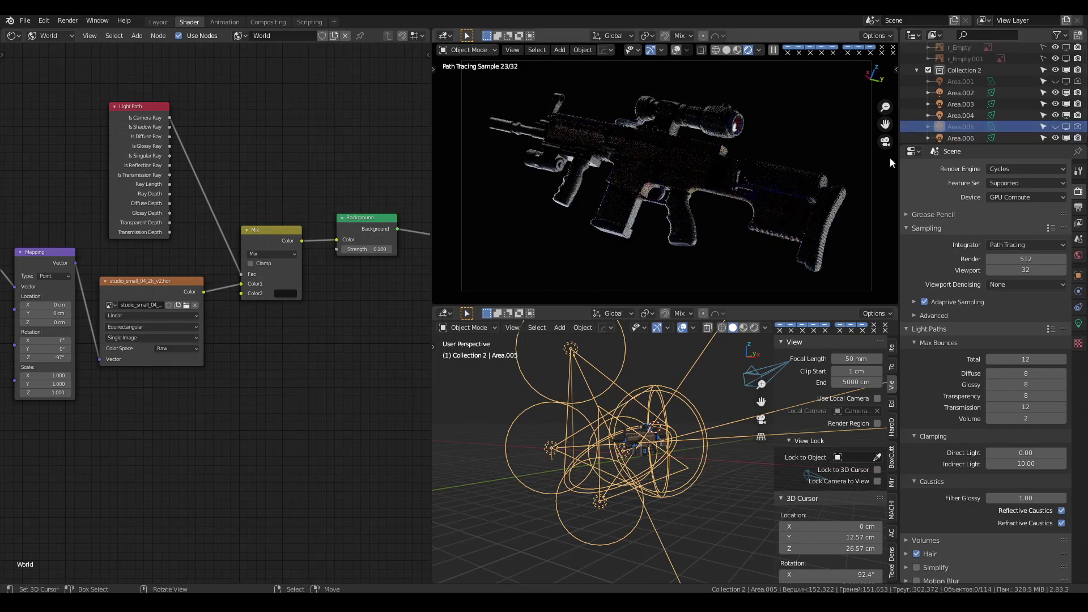
Step: Set the HDRI Mapping rotation Z to -90 and start the final render
double_click(48, 357)
type("-90")
key("Return")
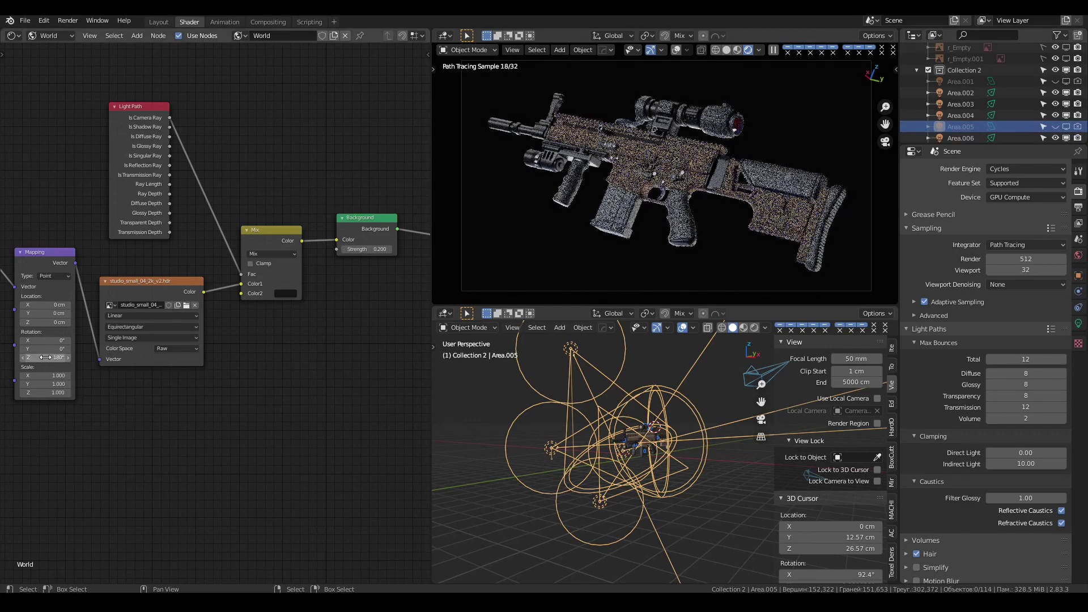
key("F12")
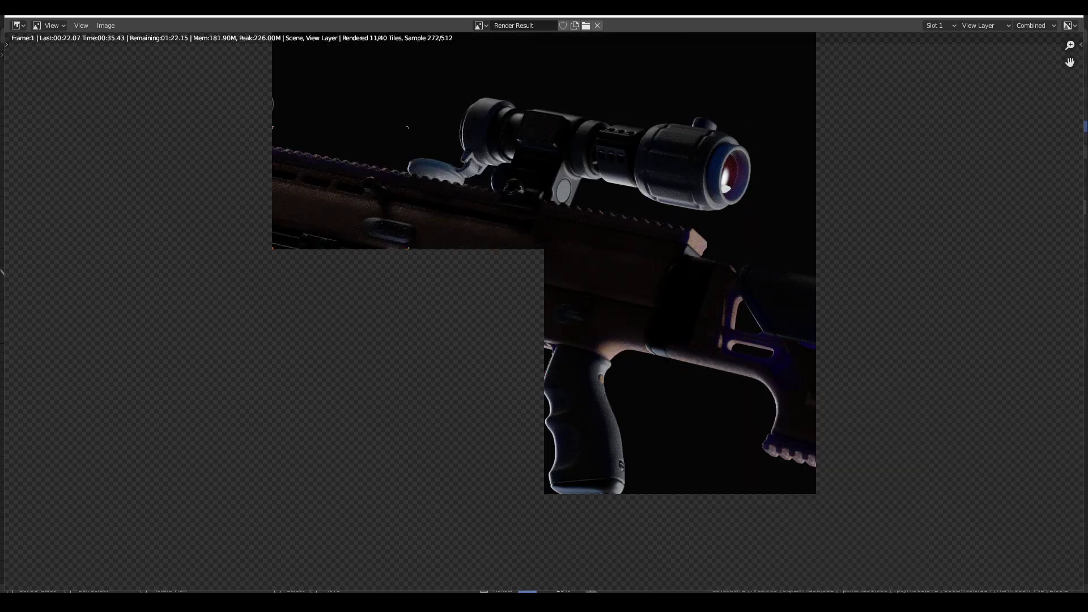
Step: Stop the render, try a duplicate Principled BSDF node, undo it, and save
key("Escape")
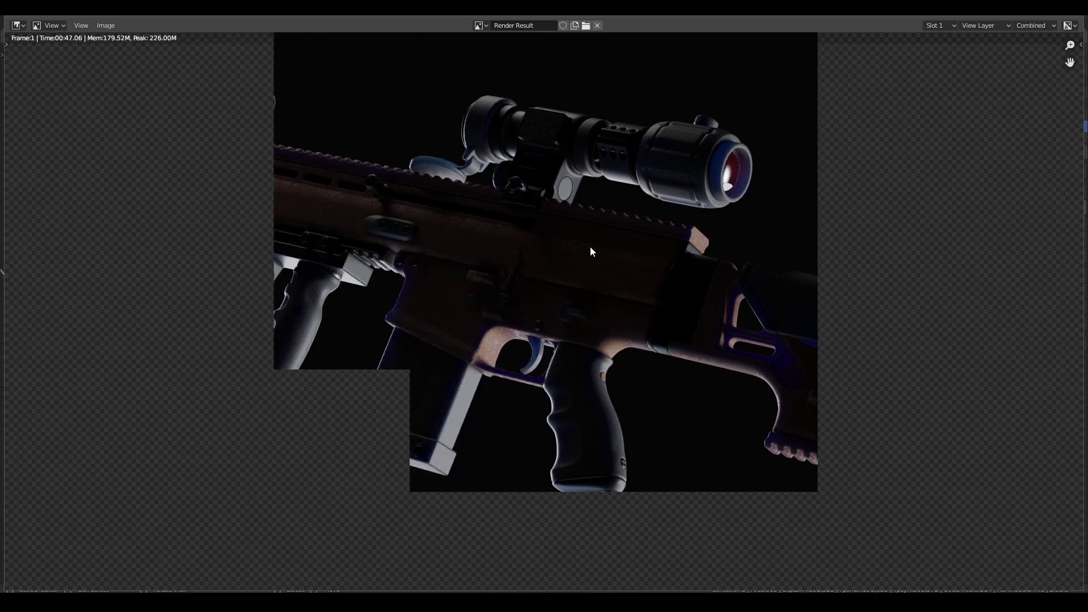
key("Escape")
key("shift+d")
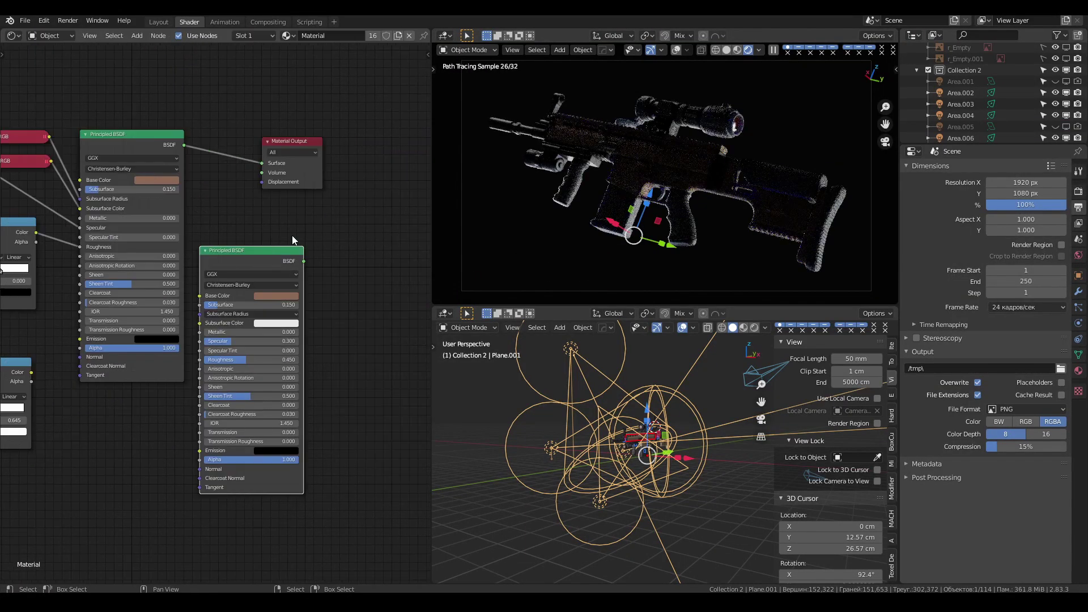
left_click(292, 235)
key("ctrl+z")
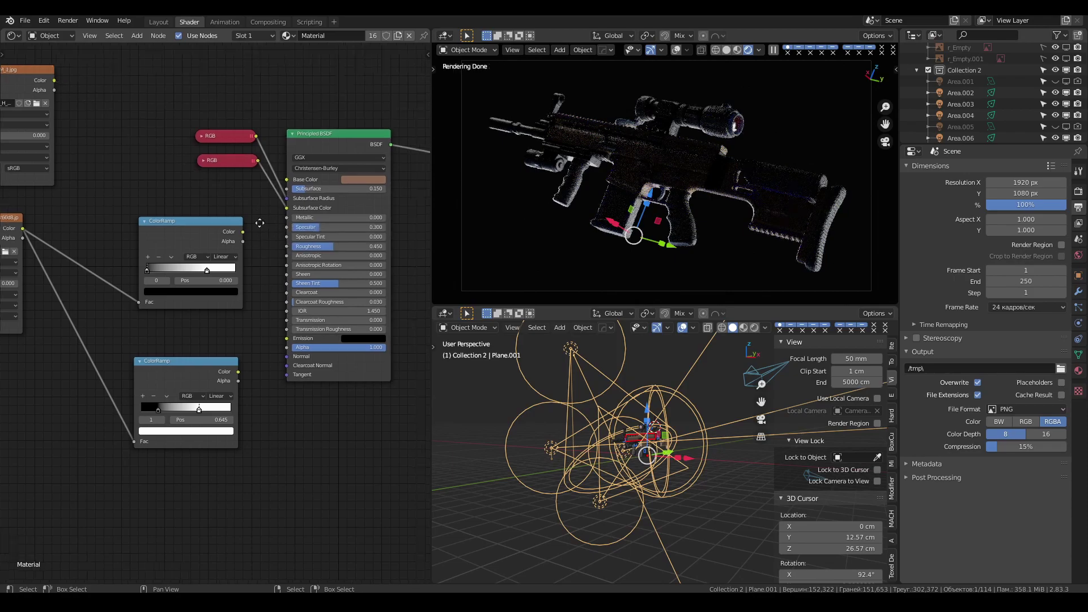
key("ctrl+s")
Step: Start a fresh rifle render, briefly maximize the camera view, and save
key("F12")
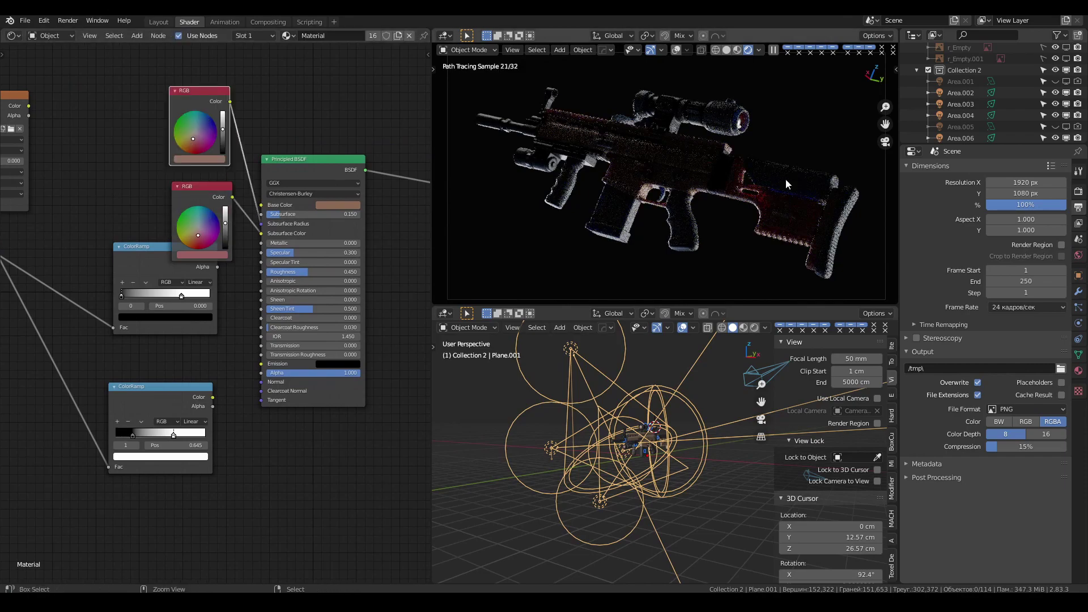
scroll(786, 183, "up", 4)
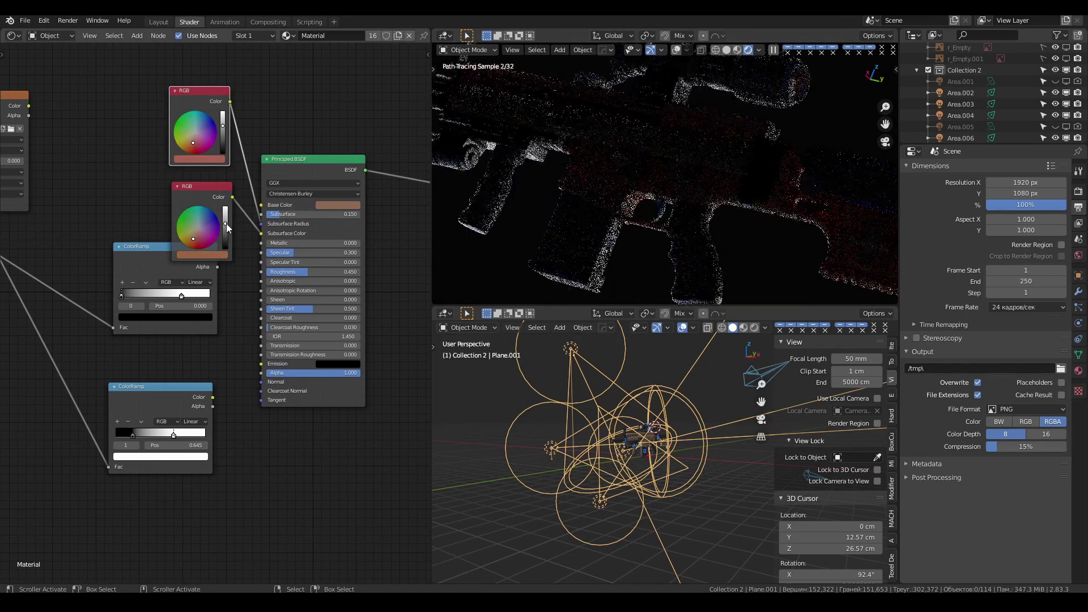
key("ctrl+space")
scroll(665, 204, "down", 4)
key("ctrl+space")
key("ctrl+s")
Step: Enable nodes on the Area.004 light, save, and review render samples and device preferences
middle_click_drag(595, 453, 539, 431)
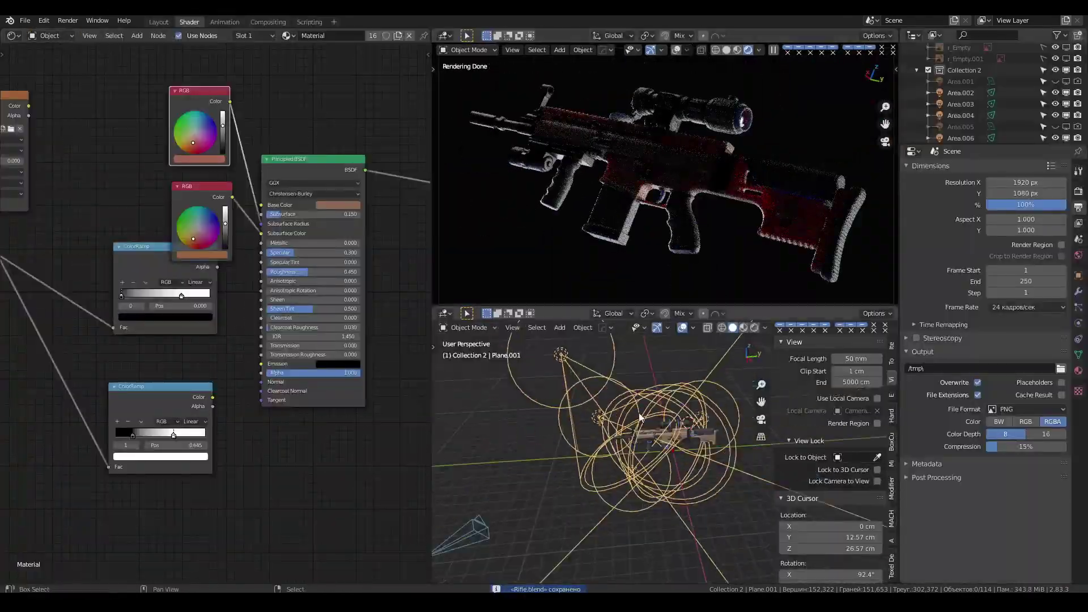
left_click(465, 417)
left_click(990, 330)
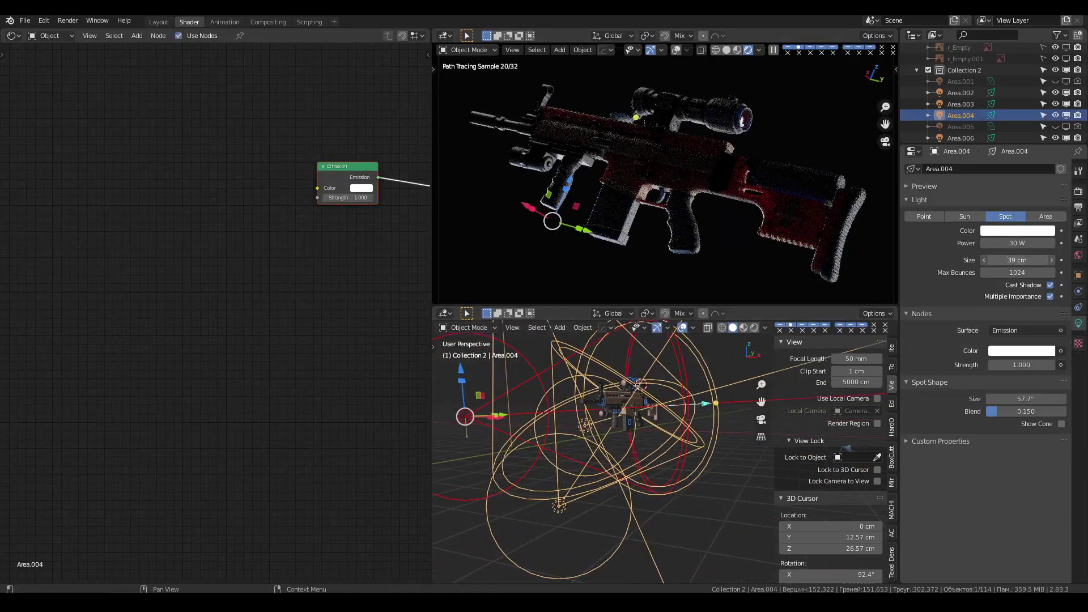
key("alt+a")
key("ctrl+s")
left_click(1078, 191)
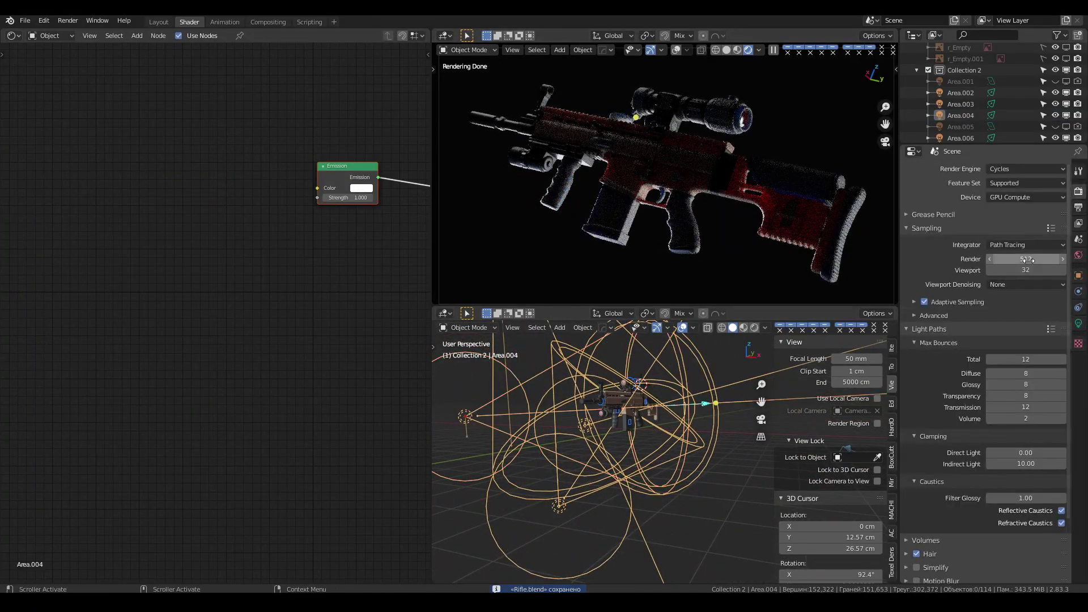
key("ctrl+comma")
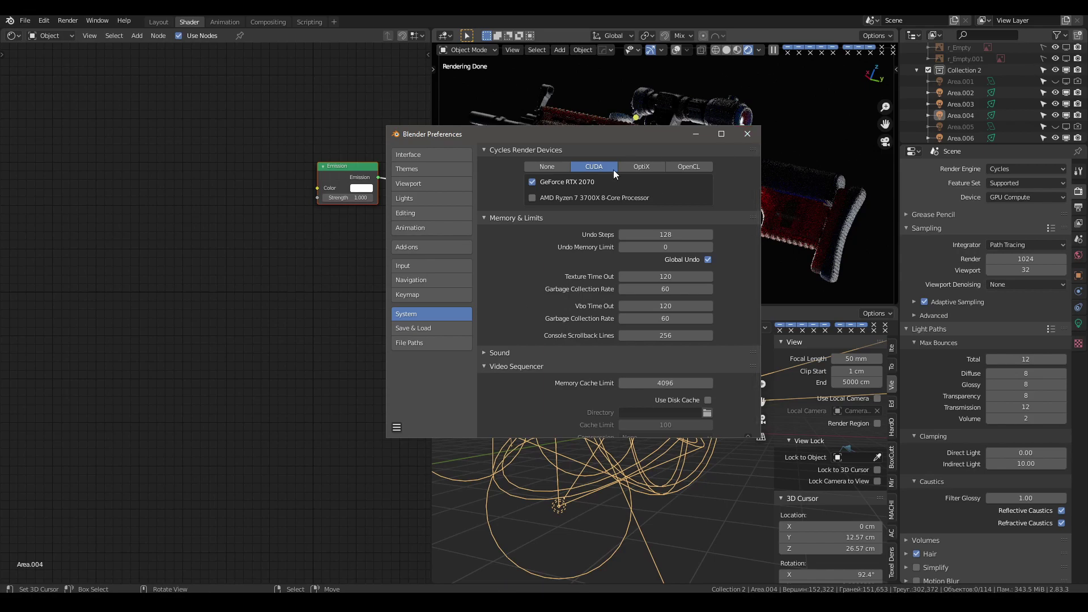
Step: Close Preferences and let the 1024-sample Cycles rifle render finish
left_click(747, 133)
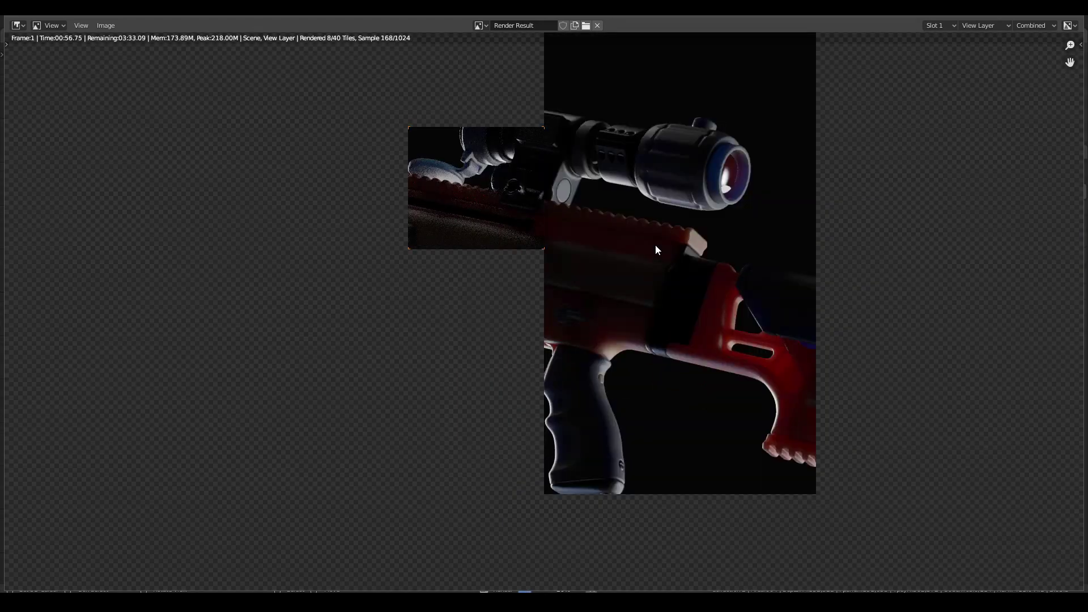
scroll(663, 254, "up", 1)
scroll(596, 268, "down", 4)
scroll(596, 269, "up", 2)
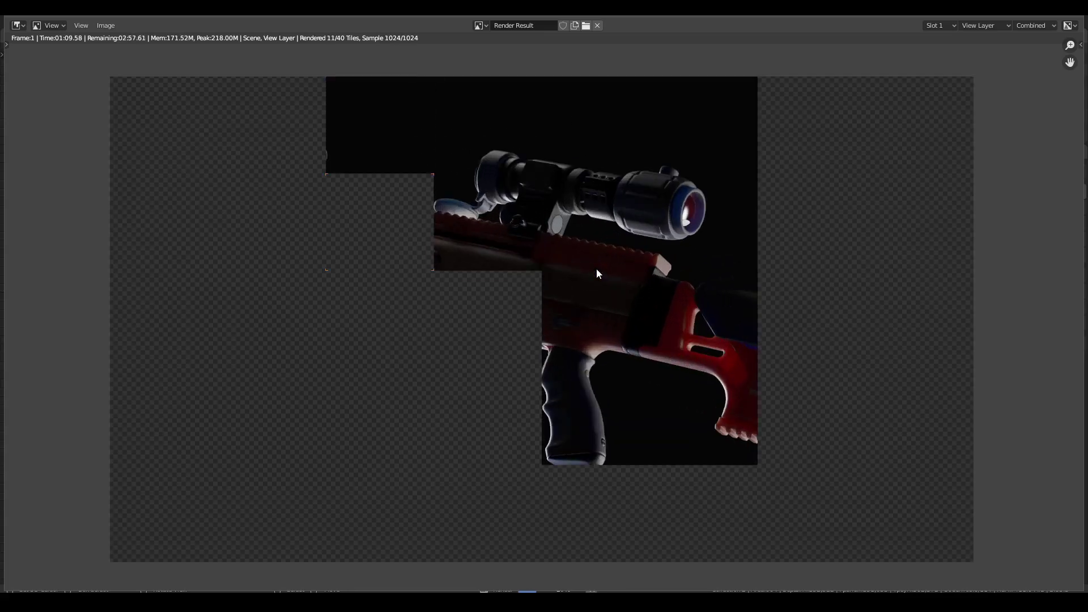
scroll(590, 274, "up", 1)
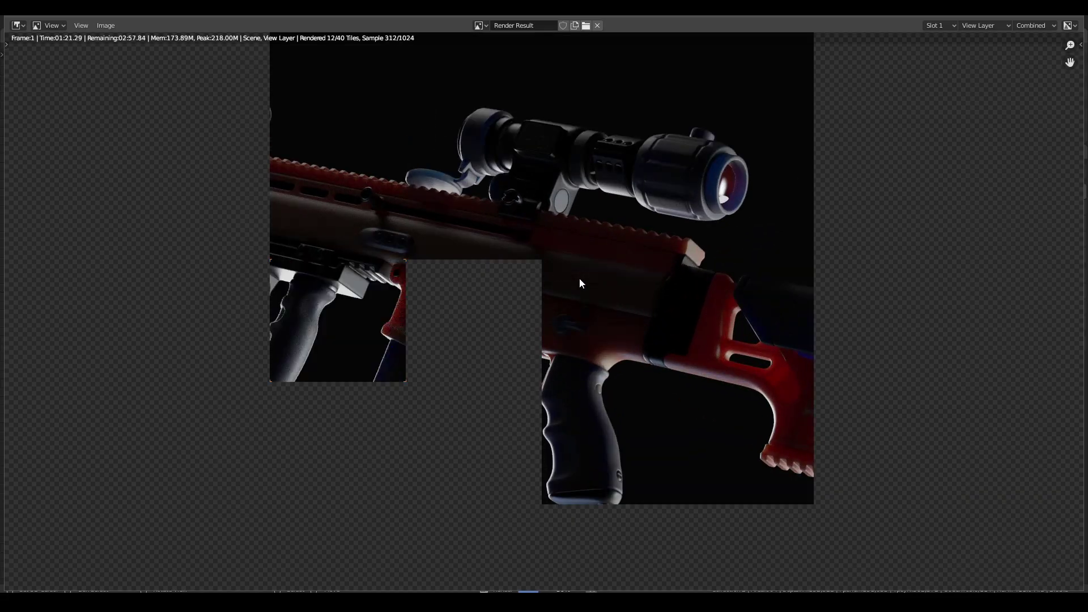
scroll(598, 288, "up", 1)
scroll(590, 287, "down", 1)
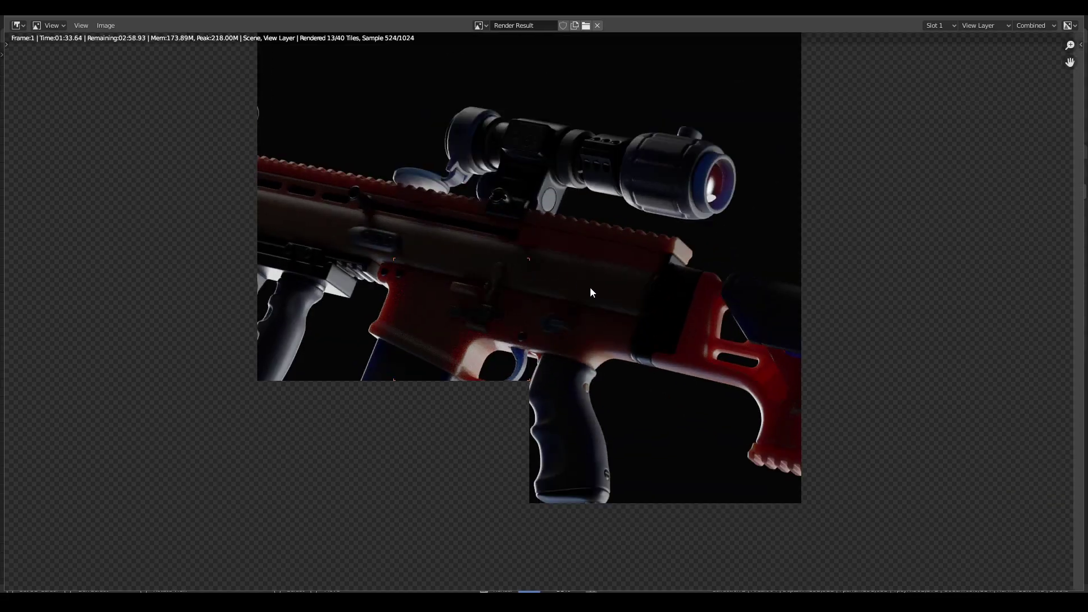
scroll(589, 287, "up", 1)
scroll(593, 296, "down", 2)
scroll(595, 305, "up", 1)
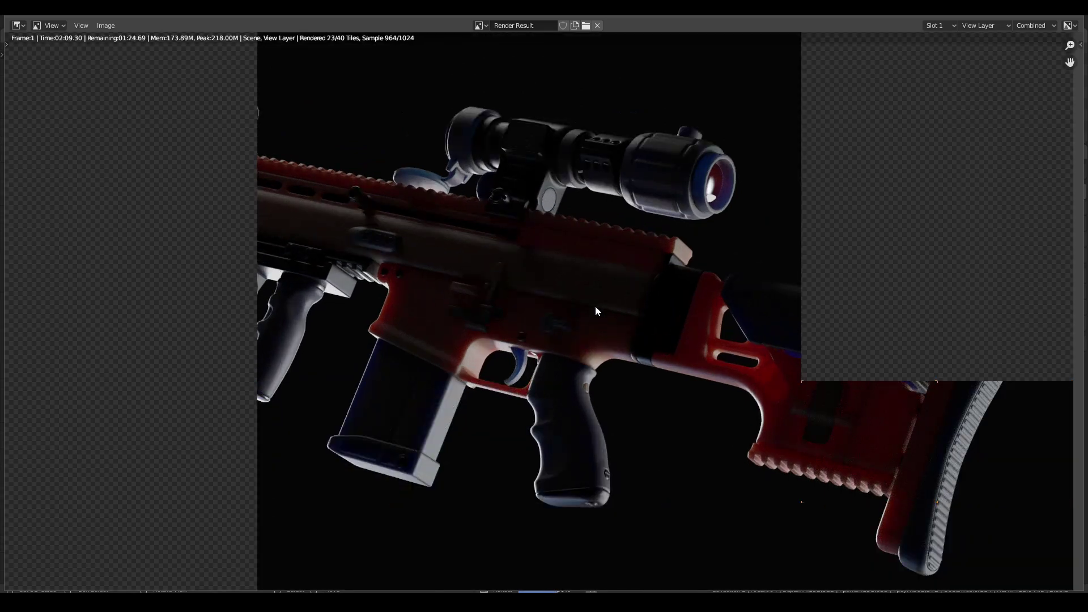
scroll(491, 235, "down", 3)
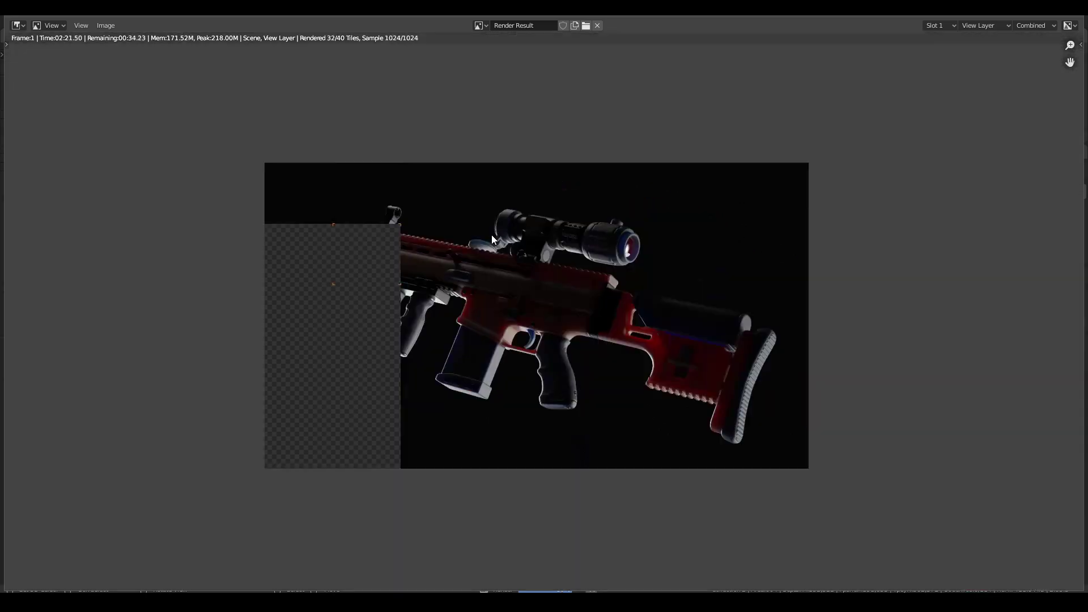
scroll(492, 234, "up", 3)
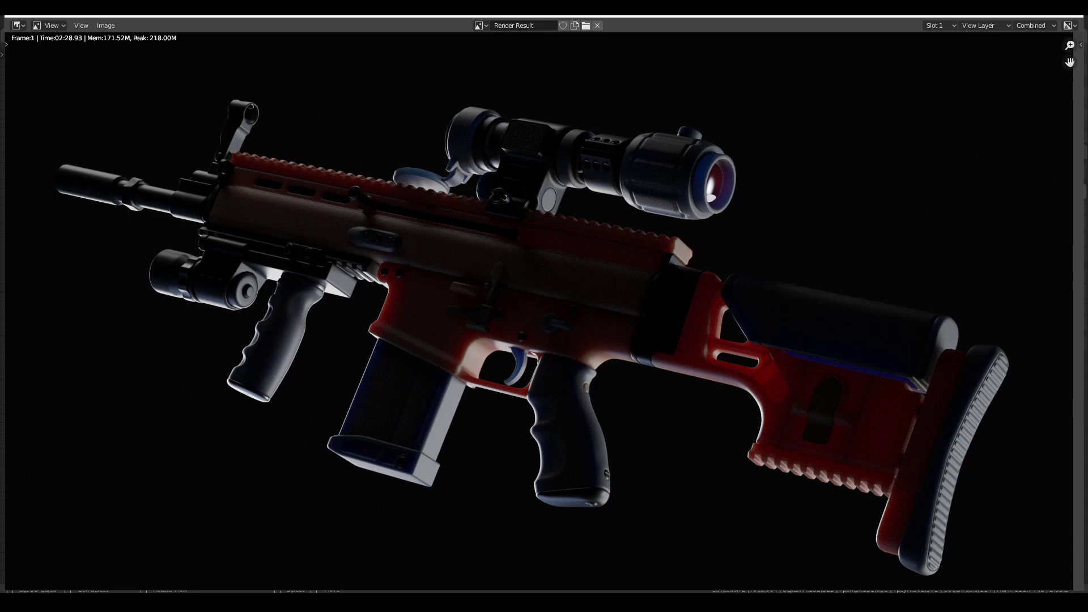
scroll(505, 301, "down", 2)
scroll(649, 372, "up", 2)
Step: Close the Cycles render, switch the engine to Eevee, and render the rifle again
key("Escape")
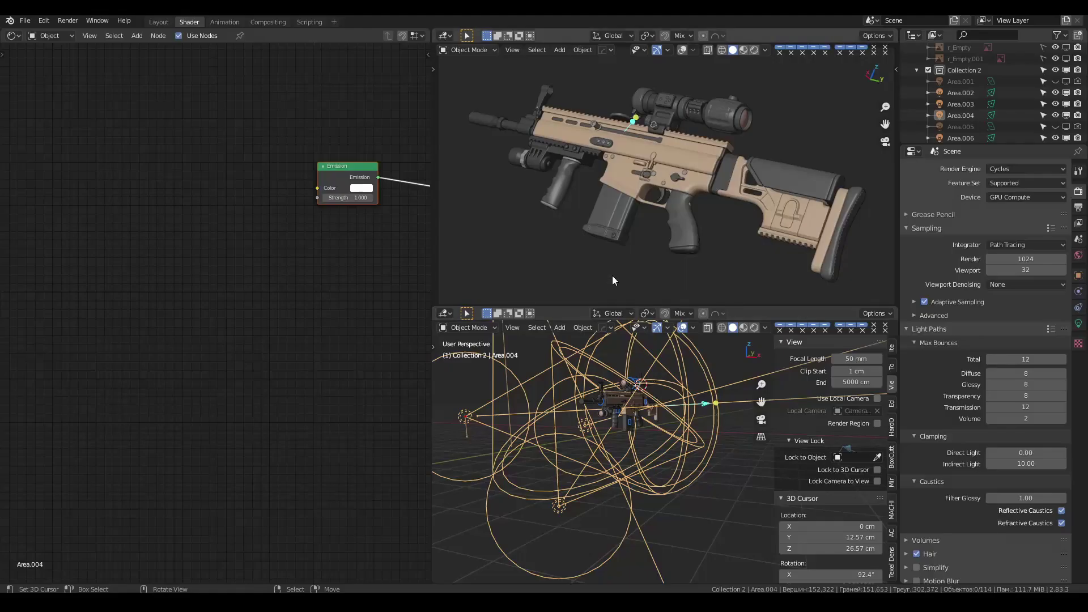
left_click(1013, 182)
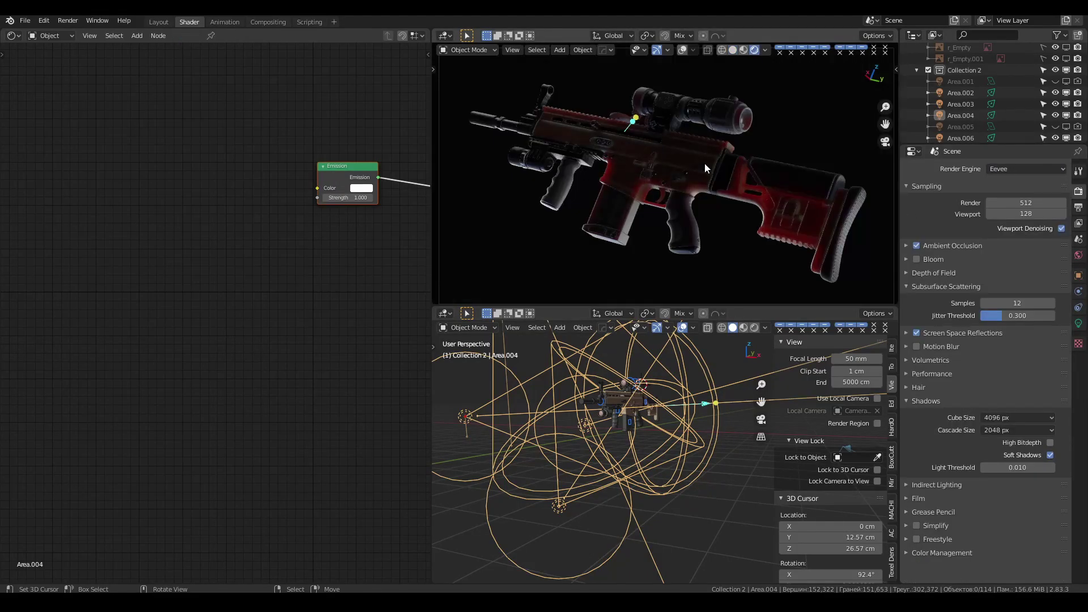
left_click(705, 162)
key("F12")
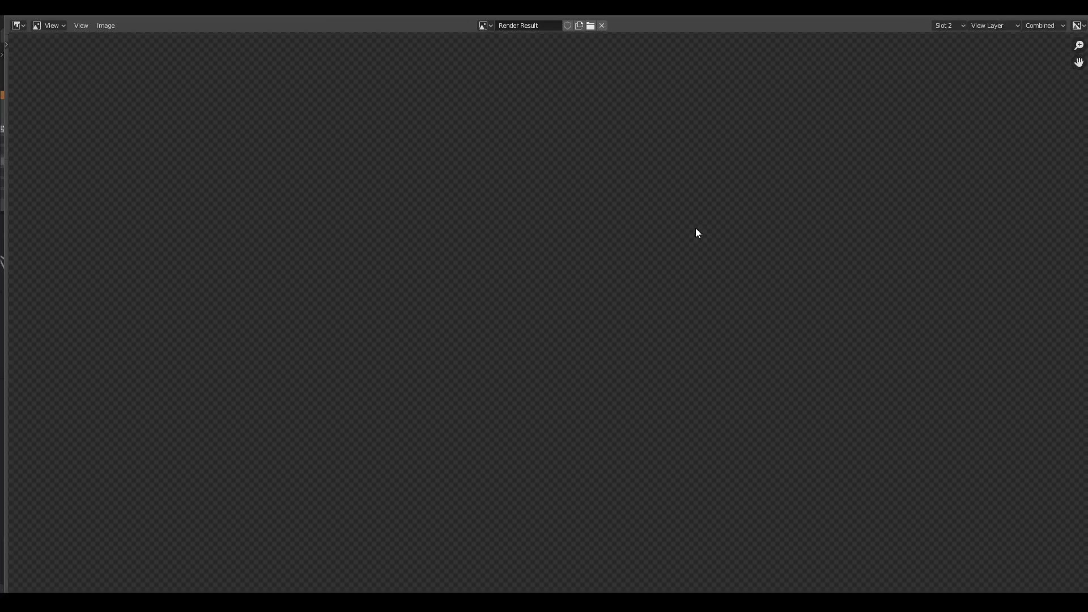
Step: Compare the new render with the previous render slot, then close it
key("j")
key("j")
key("j")
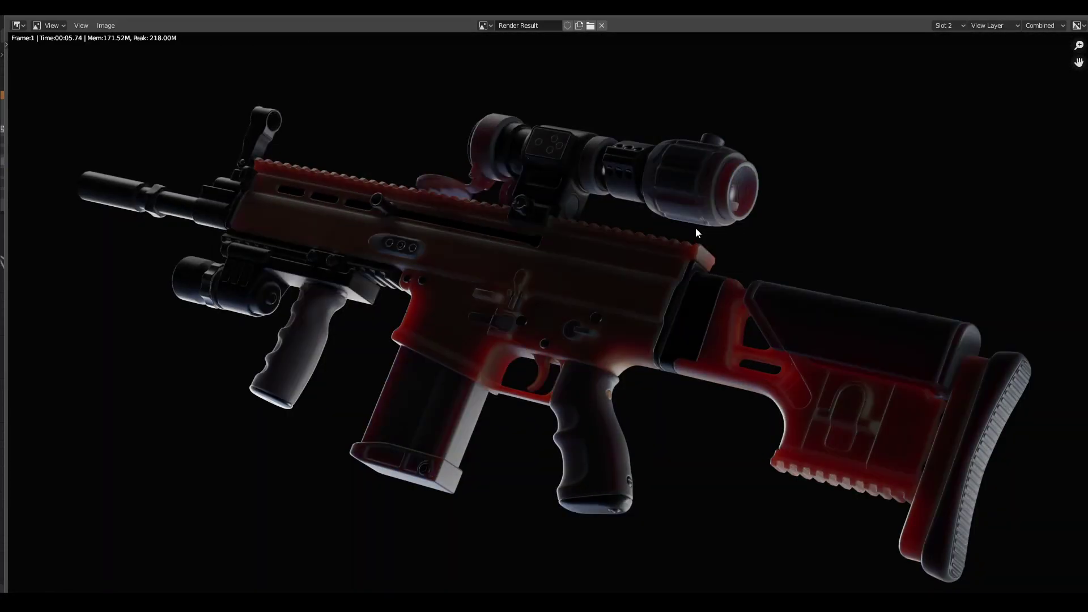
key("j")
key("j")
key("j")
key("Escape")
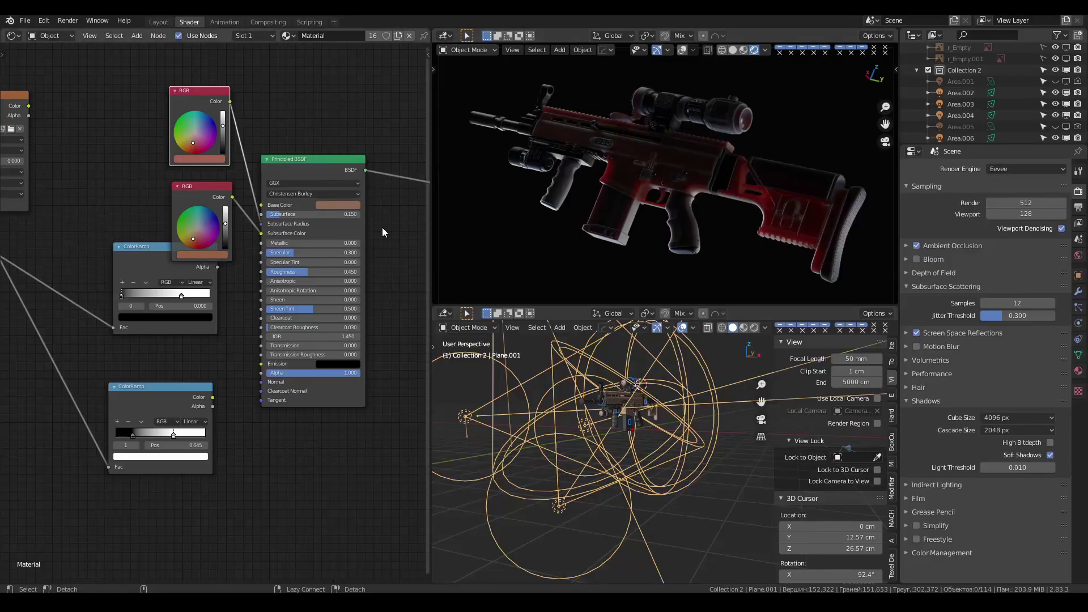
Step: Set Subsurface to 0.3 and link RGB nodes into Subsurface Color and Base Color
left_click(234, 236)
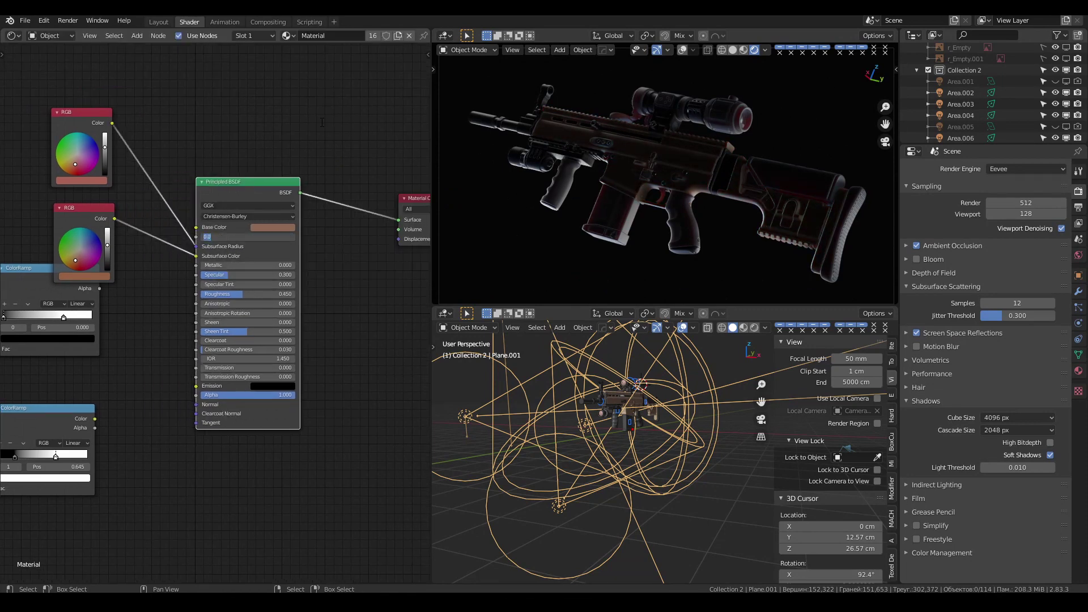
type("0.3")
key("Return")
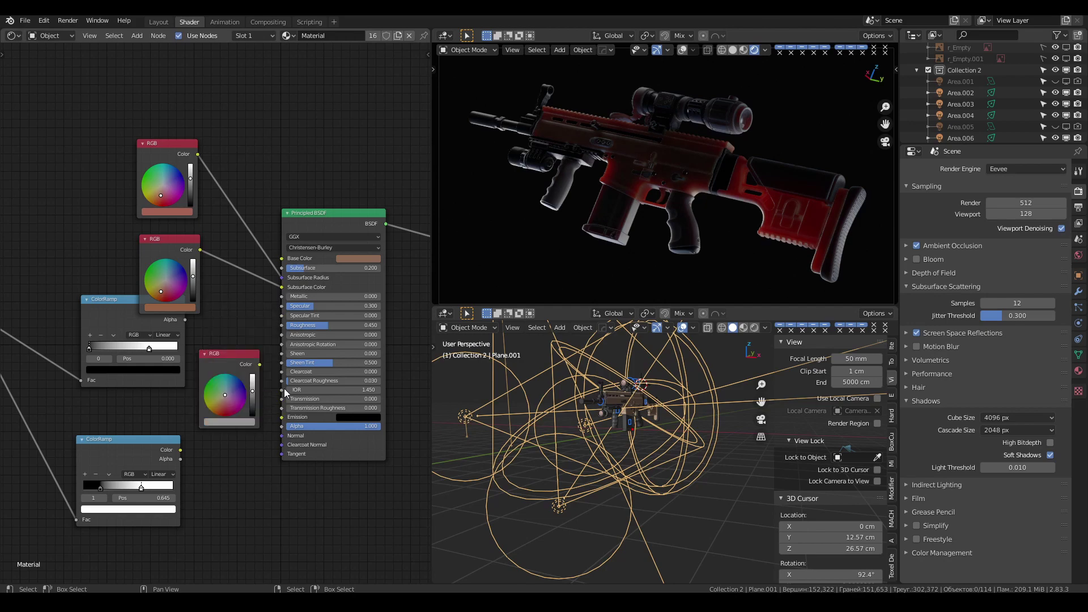
left_click_drag(272, 281, 278, 278)
left_click_drag(236, 356, 220, 350)
left_click_drag(281, 262, 282, 262)
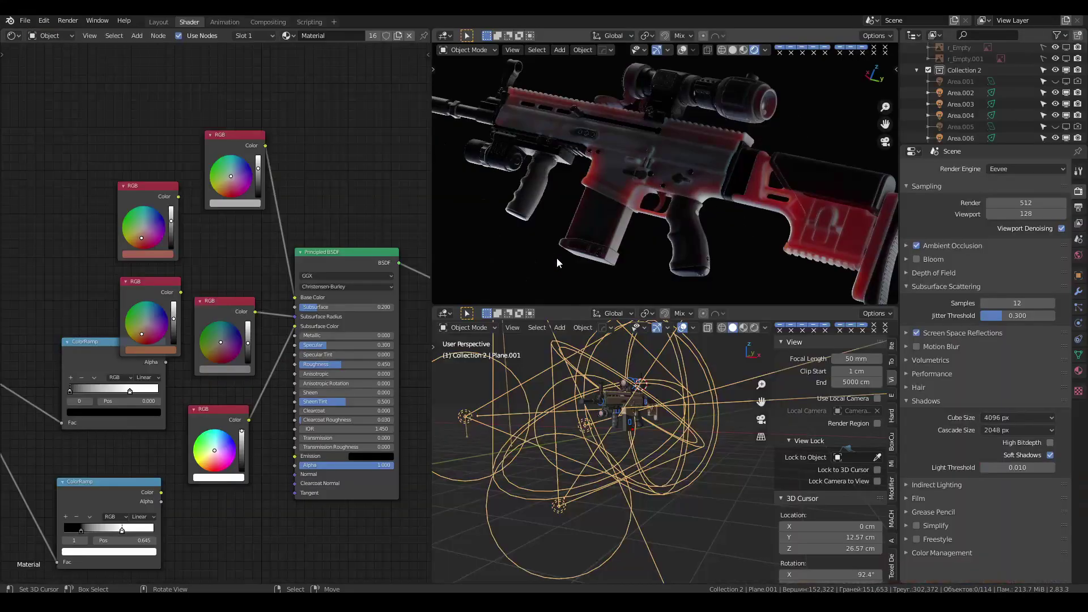
left_click(494, 425)
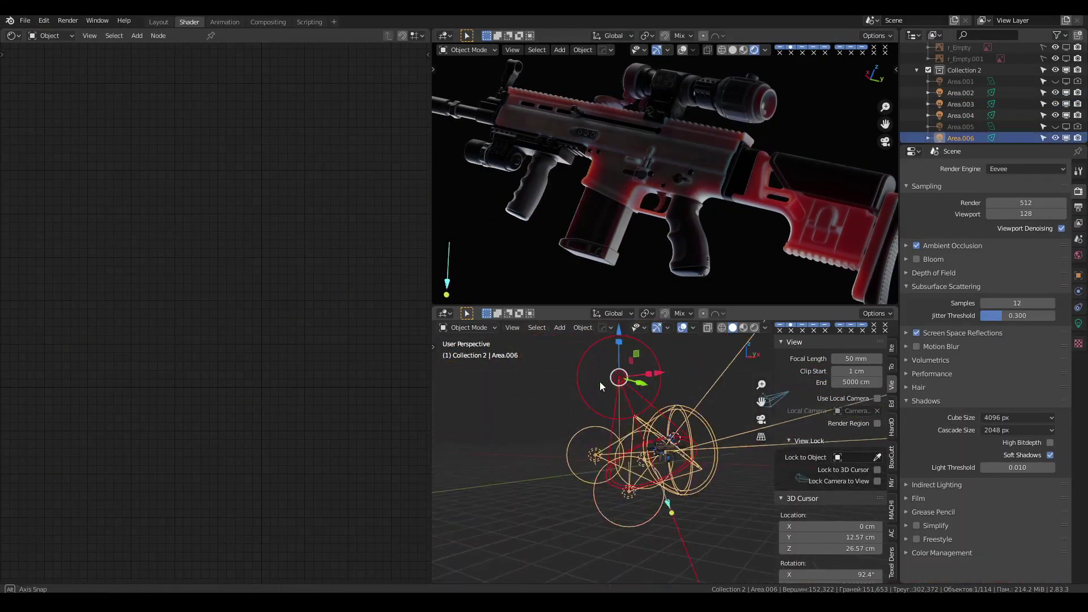
Step: Turn on the Area.001 and Area.005 lights, toggling them to compare
mouse_move(494, 424)
middle_mouse_down()
mouse_move(718, 437)
mouse_move(651, 448)
middle_mouse_up()
left_click(960, 126)
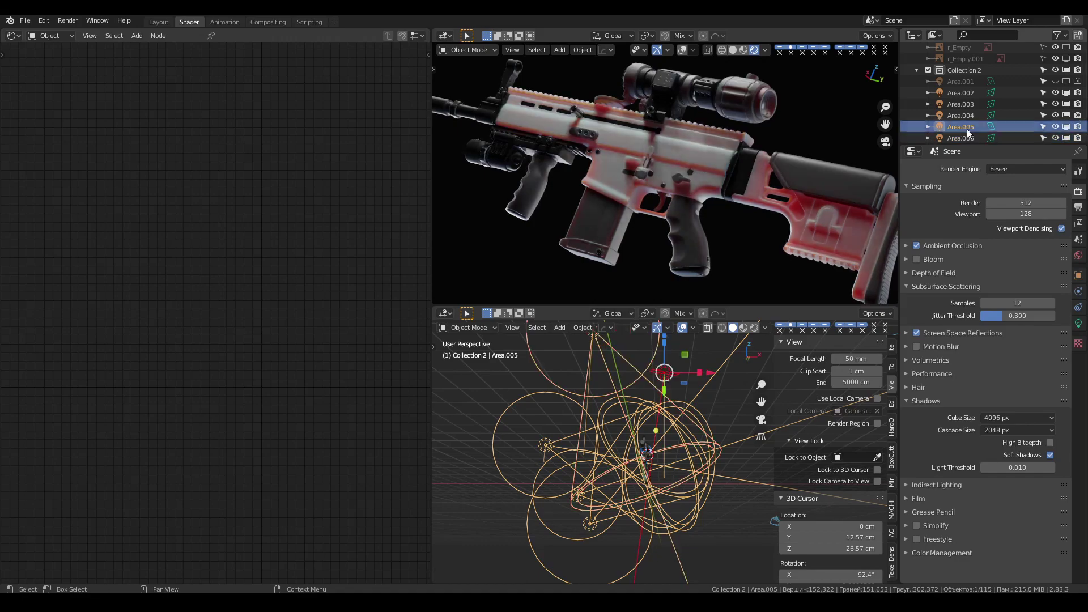
left_click(1055, 81)
left_click(1054, 80)
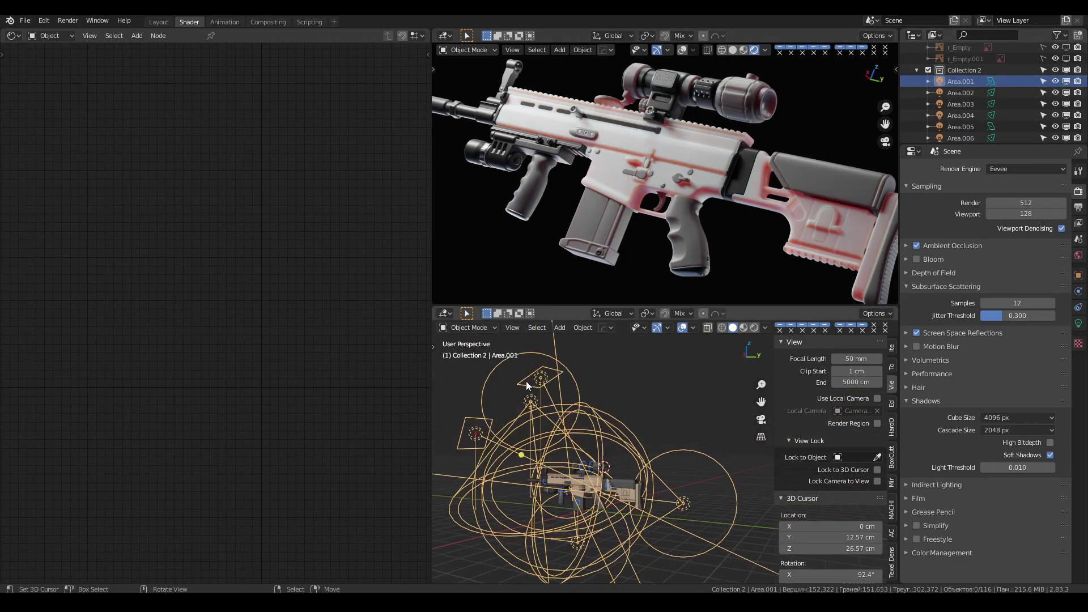
left_click(1056, 128)
type("1")
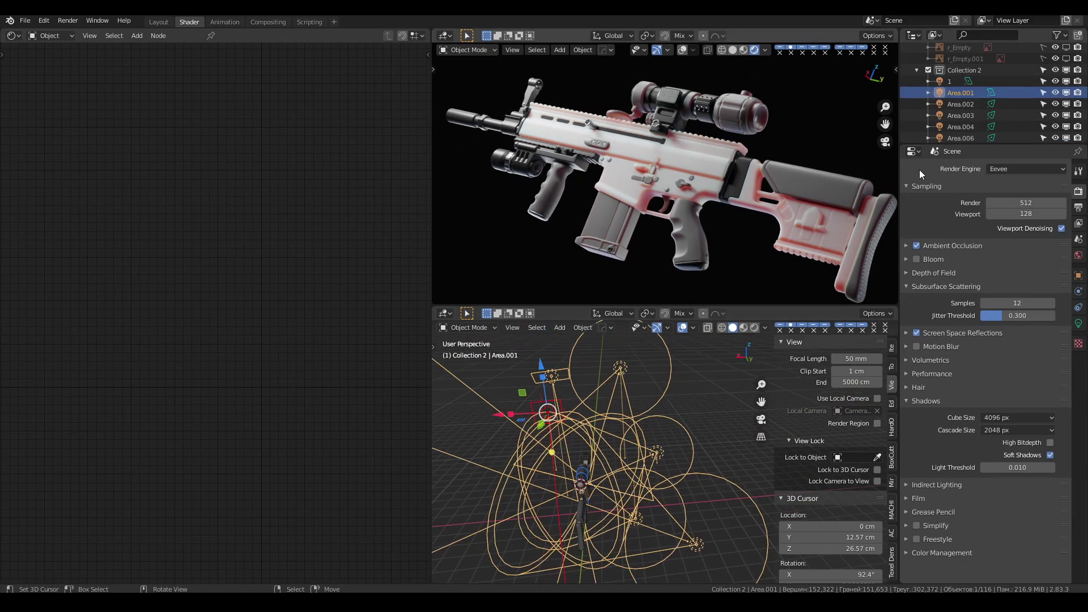
left_click(1055, 81)
Step: Select light 2, reposition it, and toggle its visibility to compare the lighting
left_click(1055, 92)
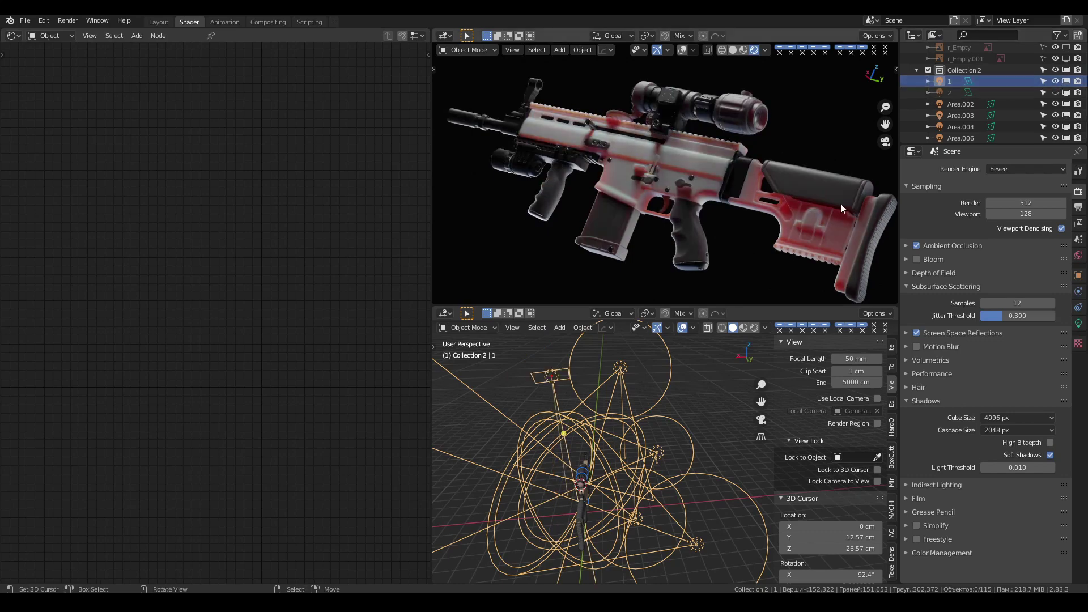
mouse_move(624, 368)
middle_mouse_down()
mouse_move(543, 411)
mouse_move(667, 420)
mouse_move(681, 393)
mouse_move(746, 390)
mouse_move(685, 426)
mouse_move(651, 397)
middle_mouse_up()
left_click(1055, 92)
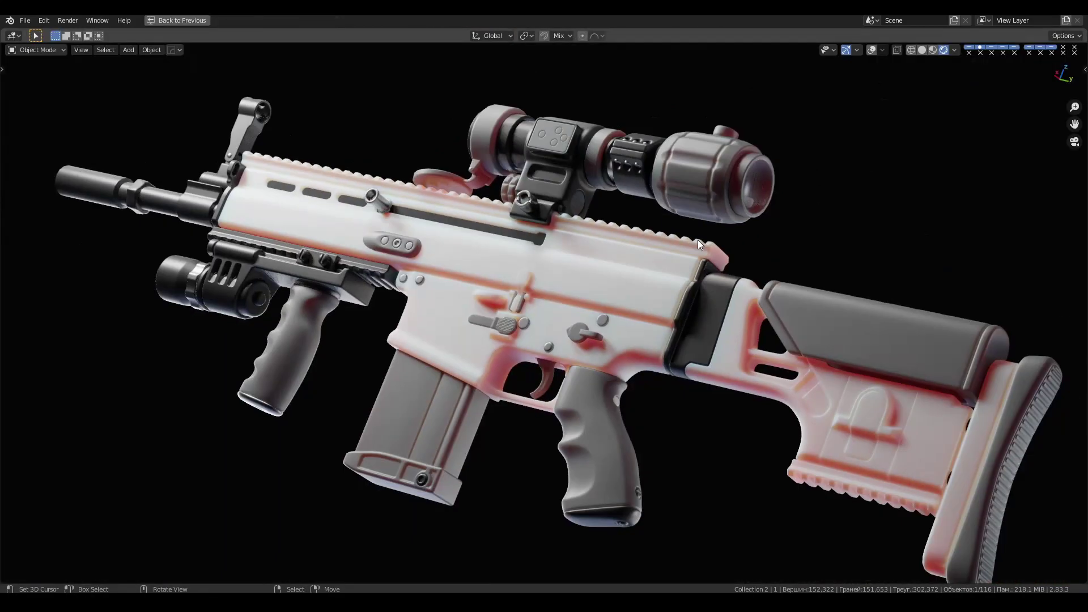
left_click(968, 92)
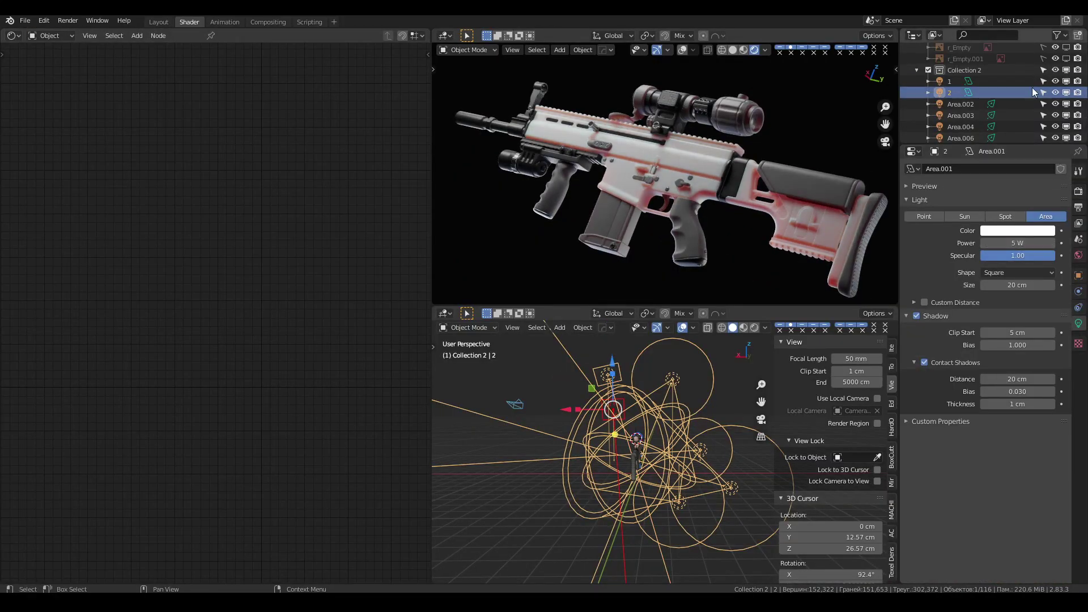
middle_click_drag(743, 414, 674, 384)
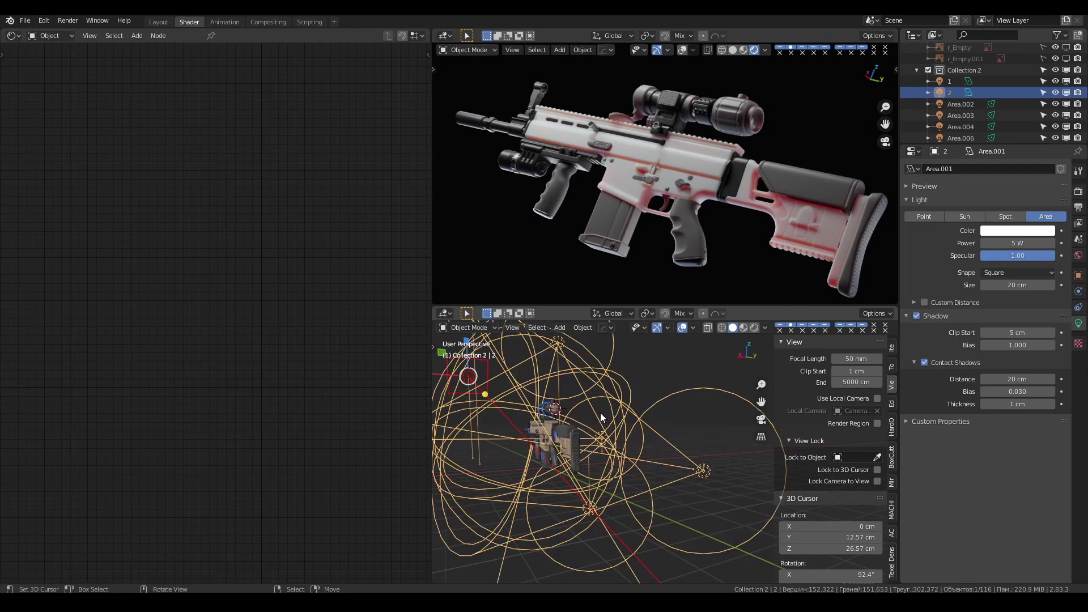
left_click(674, 385)
left_click(1055, 92)
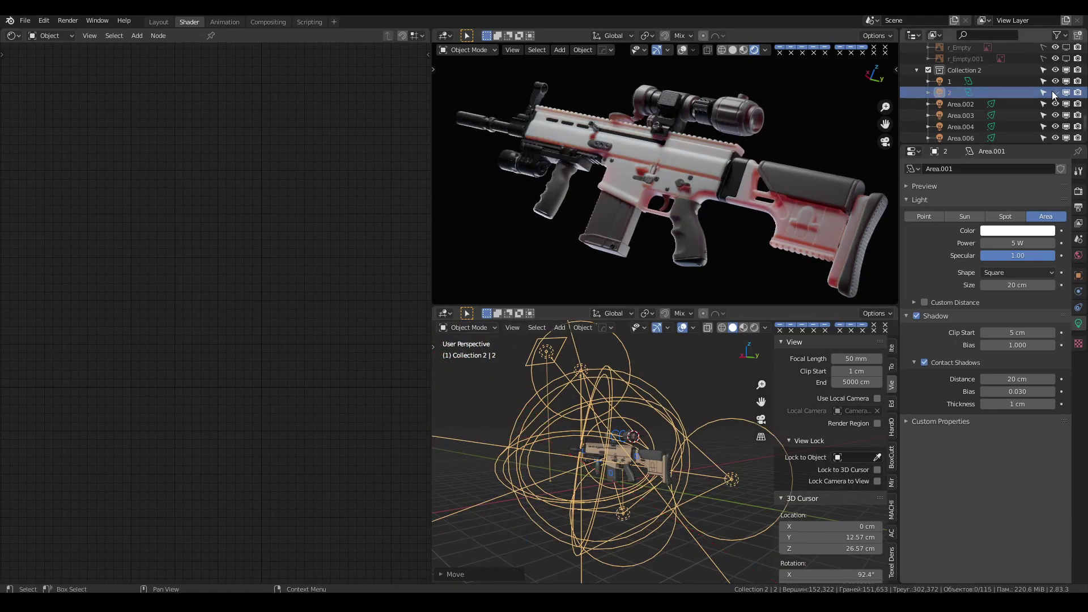
Step: Show light 2, save, and tint one RGB colour node pale yellow
left_click(821, 193)
key("ctrl+s")
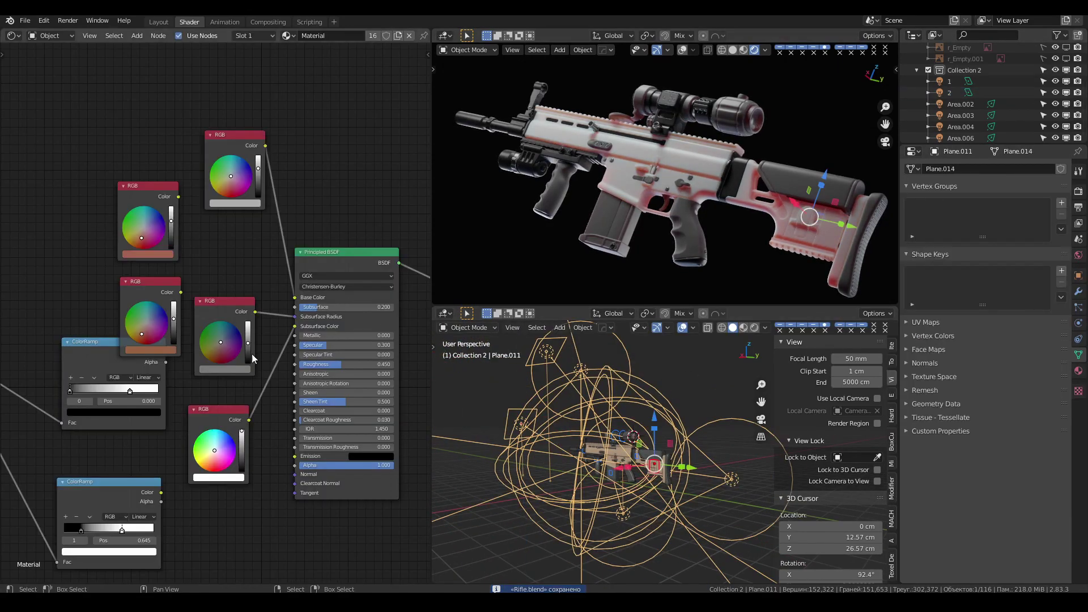
left_click_drag(247, 361, 248, 329)
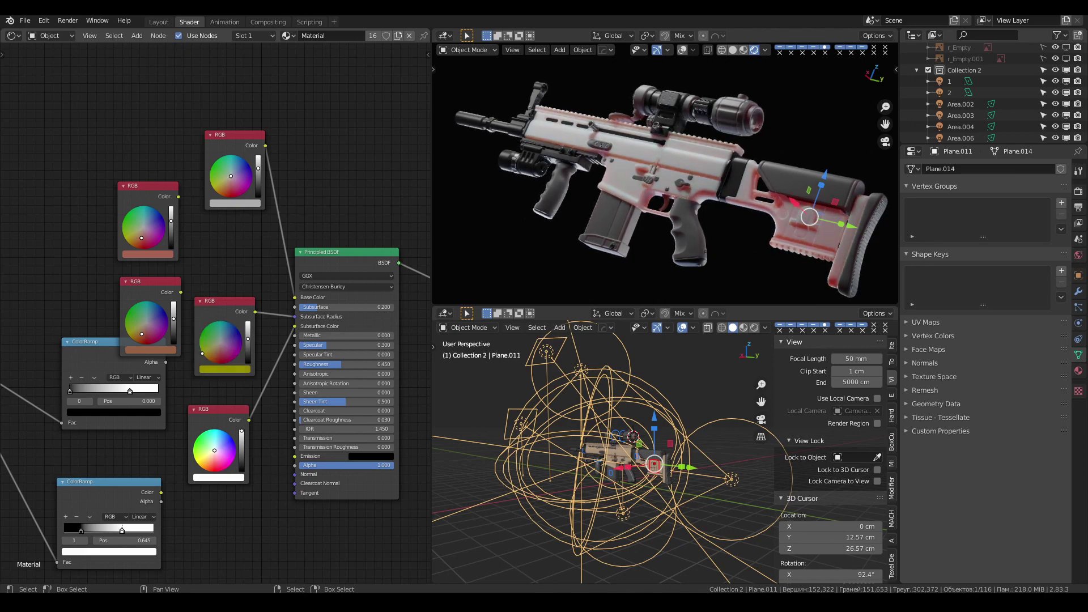
middle_click_drag(723, 195, 625, 232)
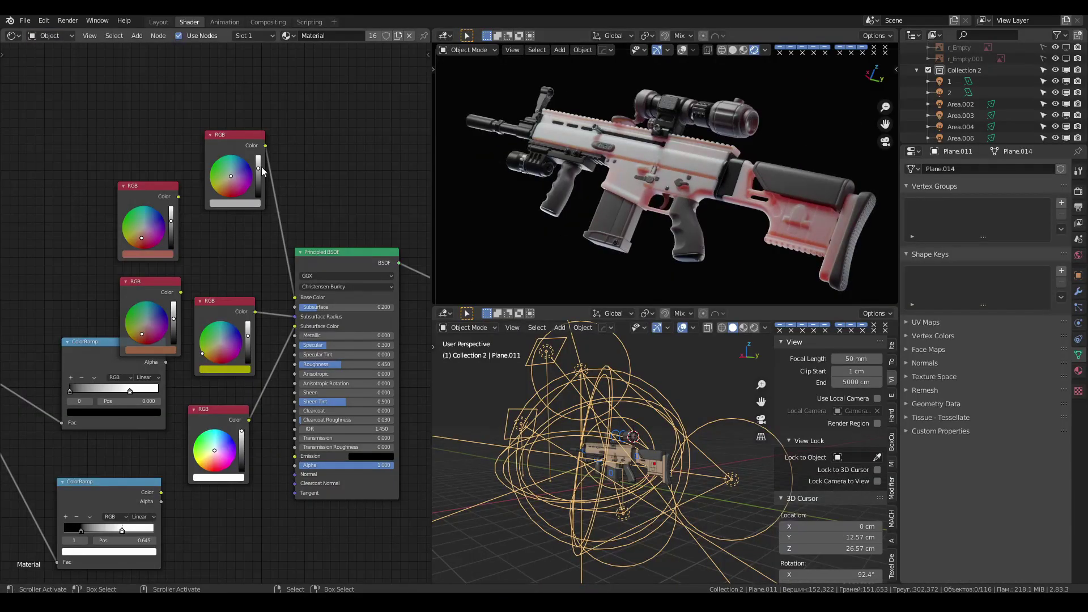
Step: Lighten the top and bottom pink colour nodes toward white
left_click(235, 203)
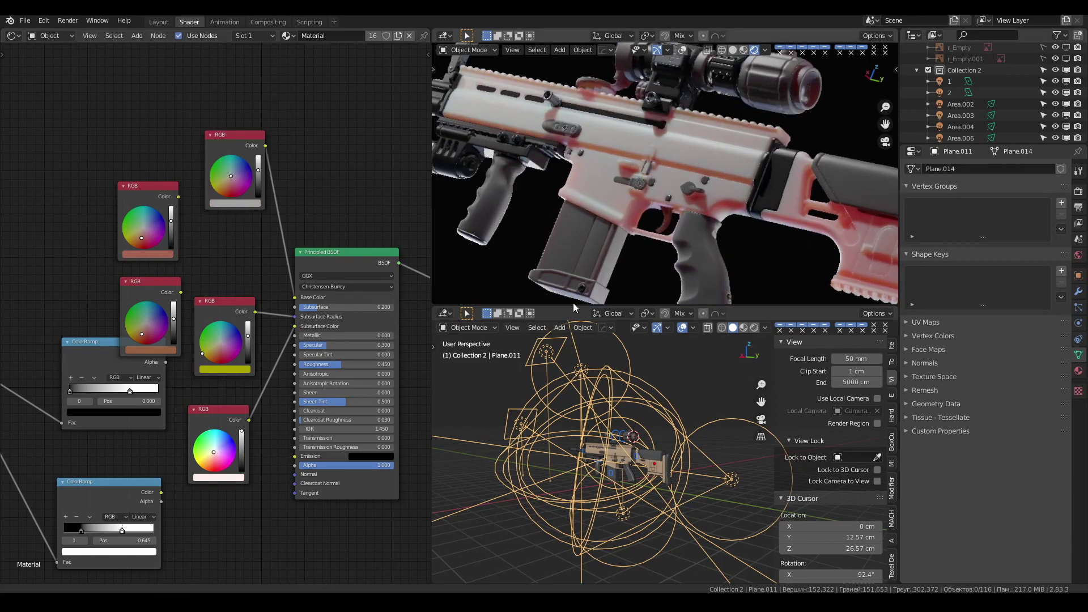
left_click(229, 477)
scroll(659, 162, "down", 3)
scroll(657, 154, "down", 1)
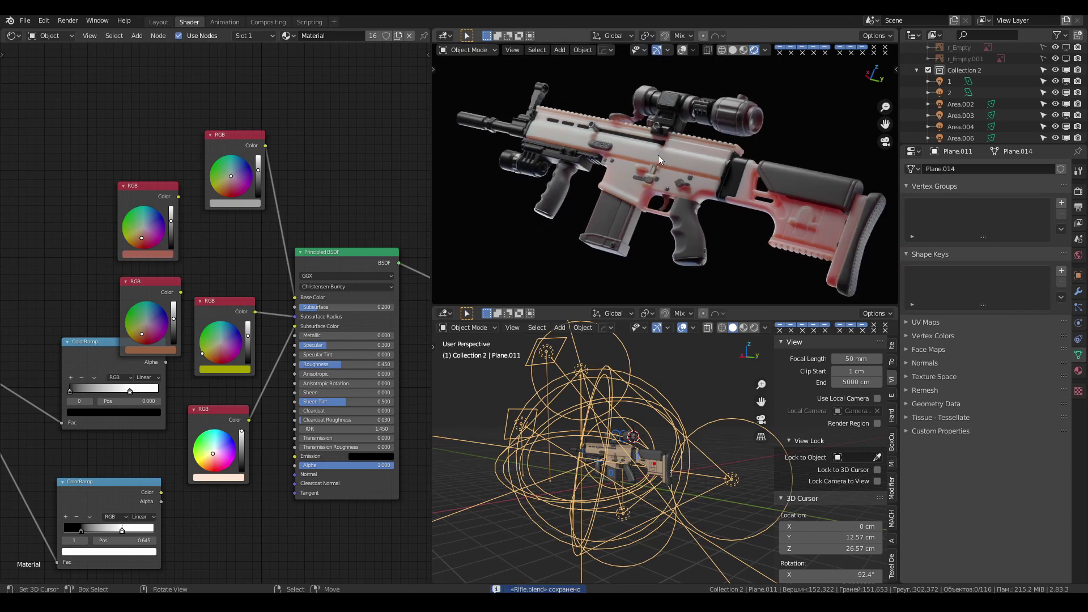
Step: Give the scope the PaintBlackMetal material and save
left_click(705, 110)
key("KP_Decimal")
left_click(615, 506)
key("ctrl+s")
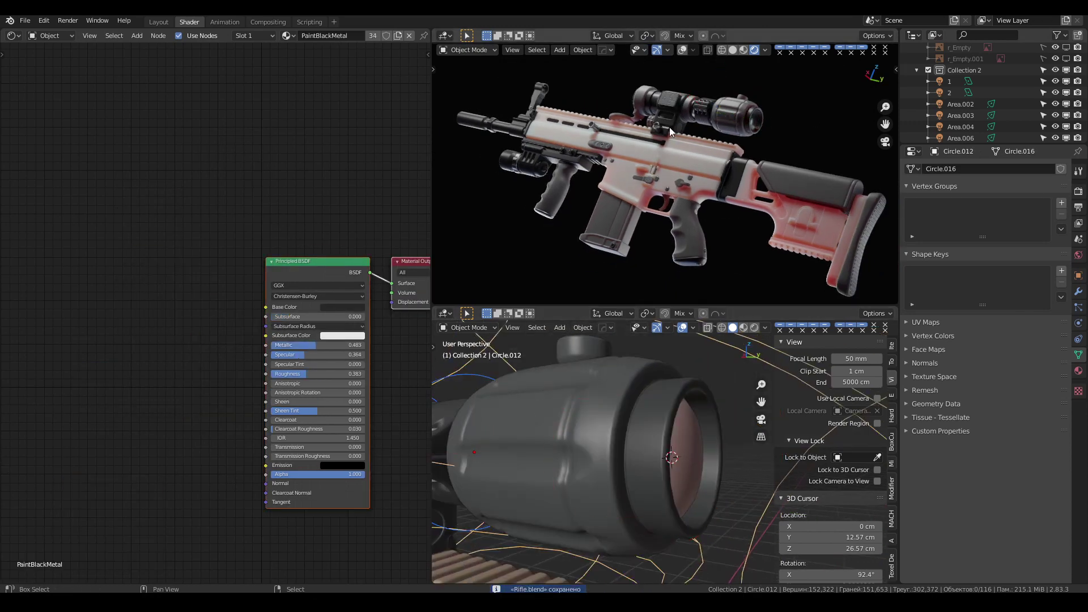
scroll(669, 127, "up", 4)
scroll(580, 425, "up", 2)
scroll(586, 421, "up", 1)
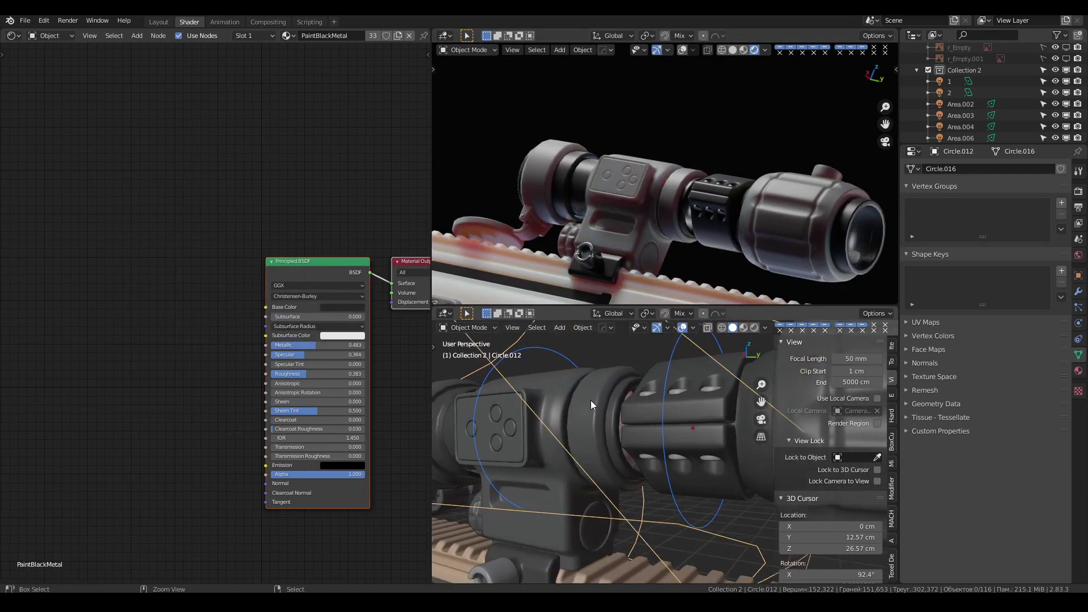
Step: Select several scope parts to inspect their materials
right_click(591, 400)
right_click(643, 433)
scroll(636, 425, "down", 3)
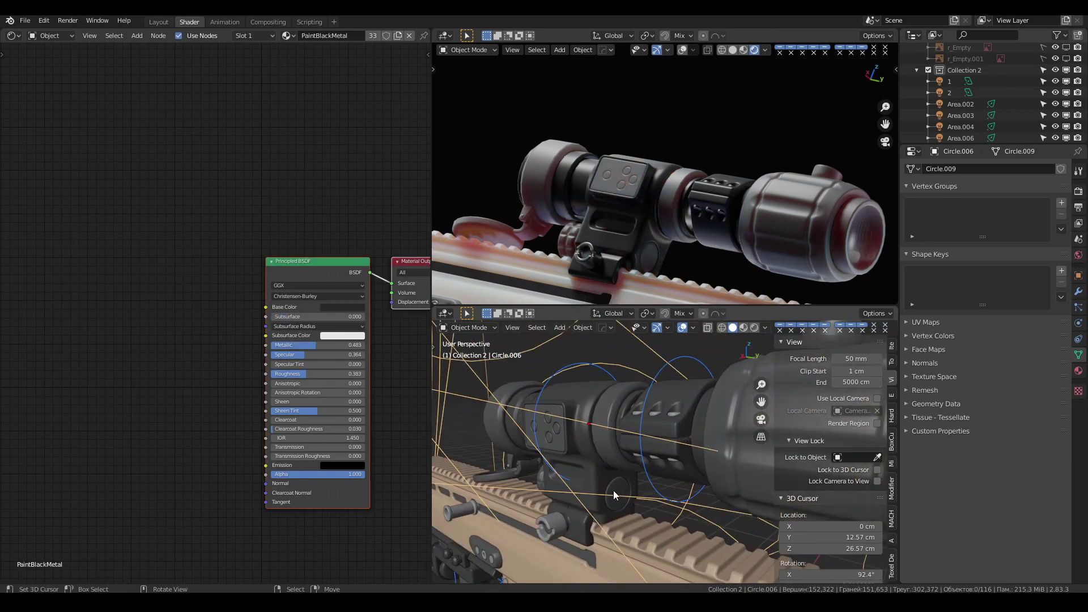
right_click(613, 495)
scroll(606, 427, "up", 3)
scroll(606, 427, "down", 3)
scroll(651, 240, "down", 2)
scroll(596, 435, "up", 2)
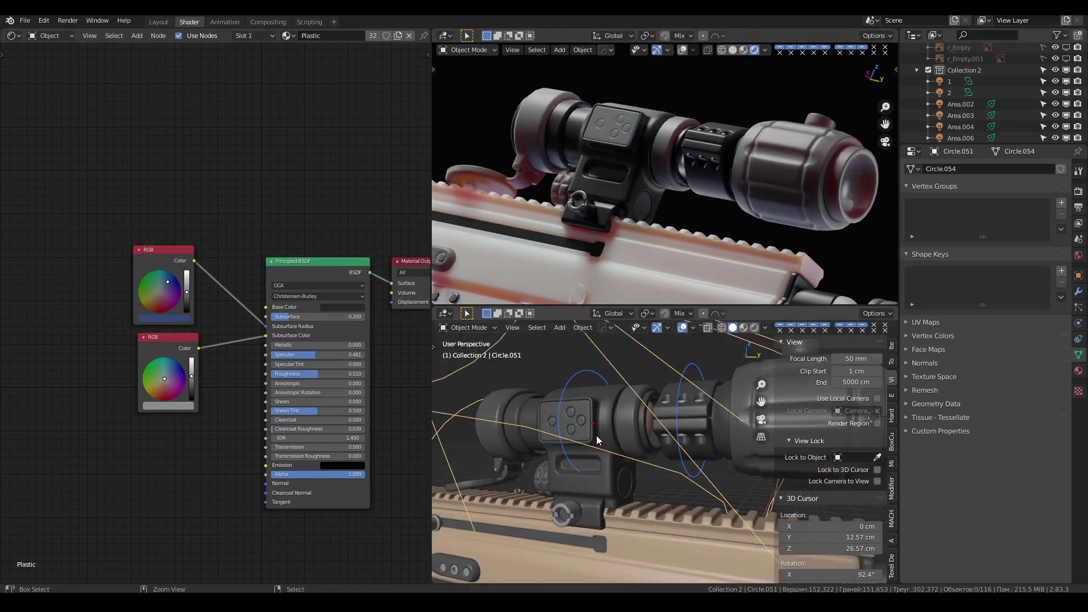
scroll(596, 435, "up", 3)
Step: Select the scope's four buttons and try Plastic_Gray on them
right_click(606, 385)
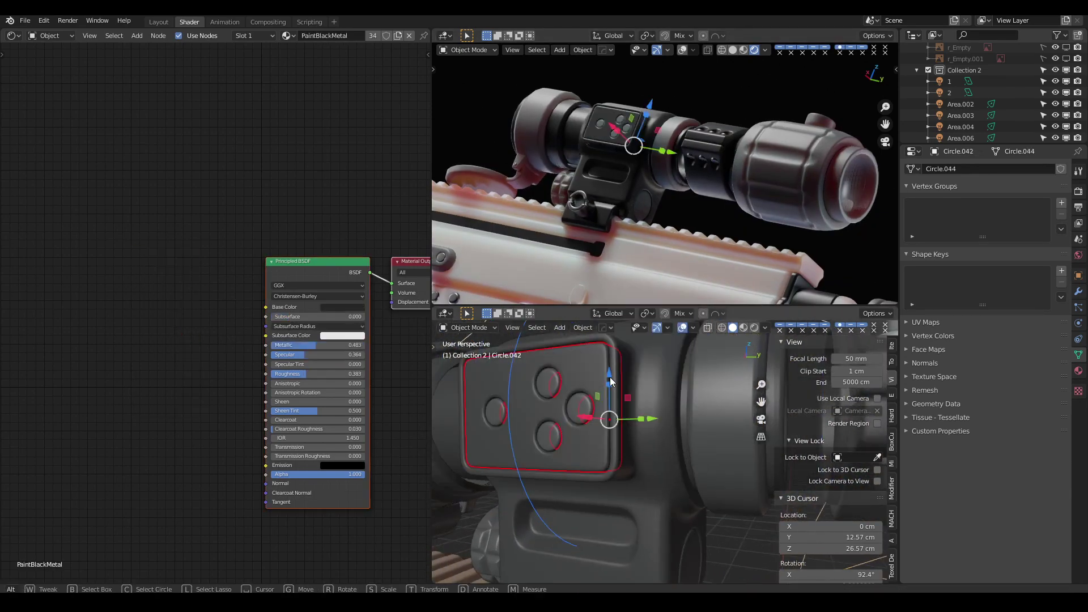
right_click(611, 382, "alt")
left_click(621, 405)
right_click(600, 391, "alt")
left_click(646, 379)
right_click(646, 379, "alt")
left_click(632, 384)
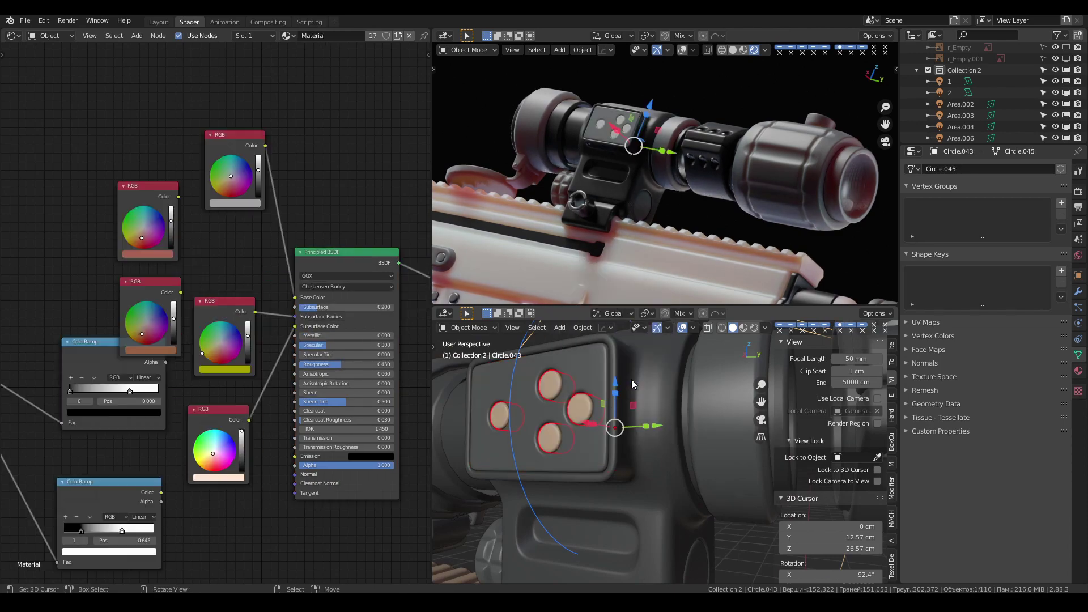
right_click(632, 384, "alt")
left_click(623, 416)
Step: Assign the Plastic material to the scope buttons and save Rifle.blend
scroll(665, 179, "down", 3)
right_click(651, 381, "alt")
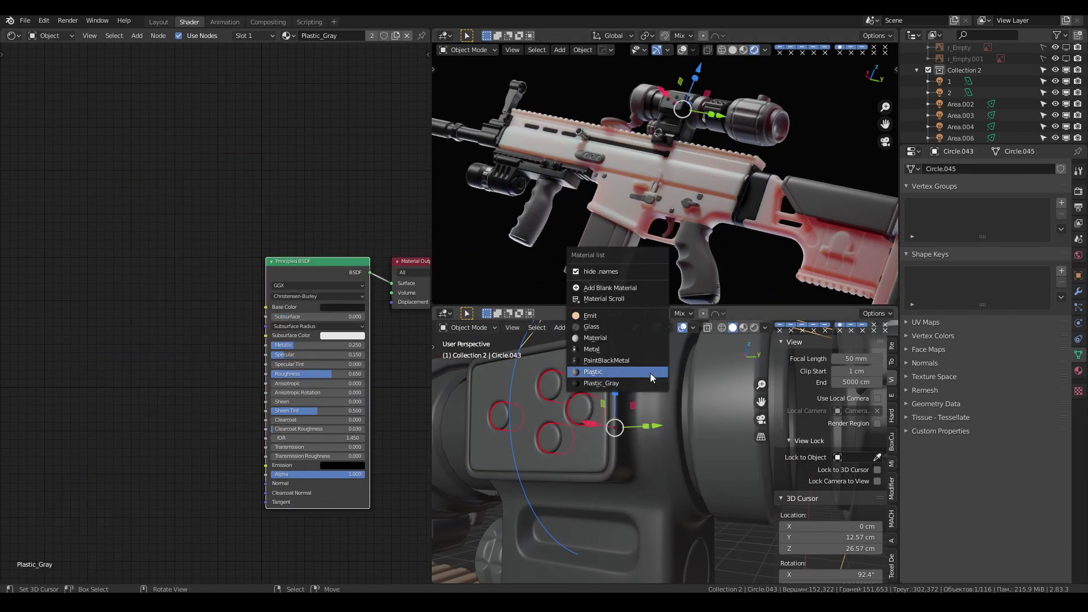
left_click(651, 377)
scroll(690, 168, "up", 2)
key("ctrl+s")
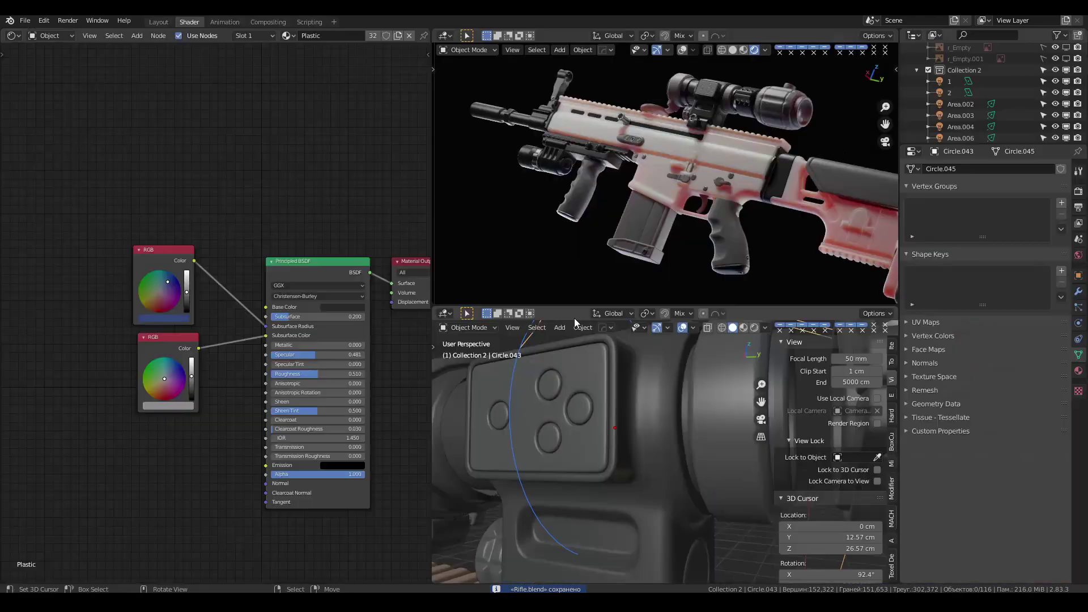
Step: Check the rendered camera view full size, then return to the split layout
key("ctrl+space")
key("KP_0")
key("ctrl+space")
key("Escape")
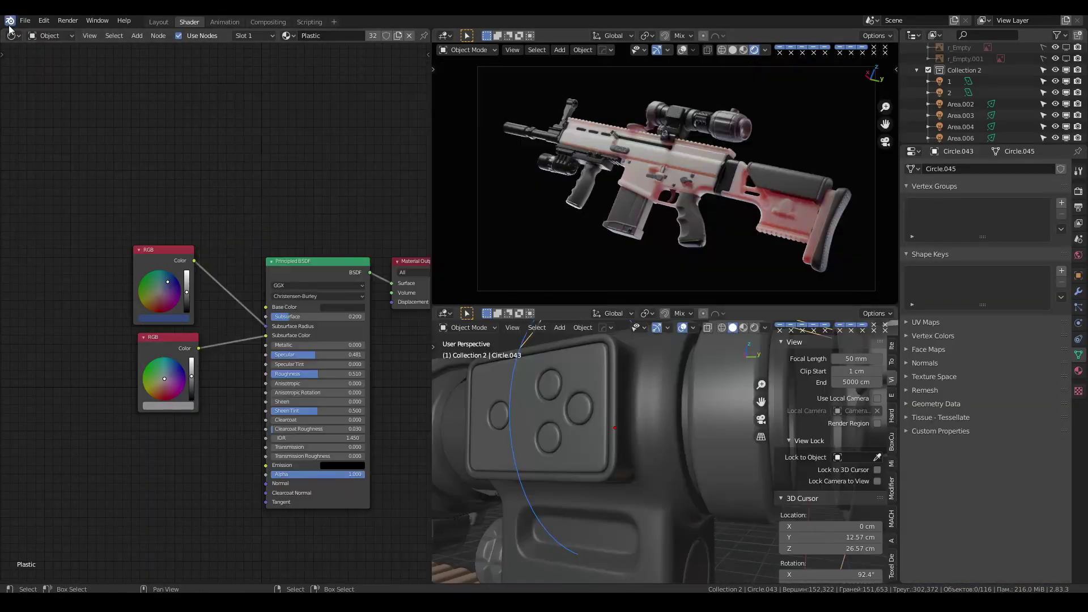
Step: Link the ColorRamp colour into the Principled BSDF and check the shading through the scene camera
left_click(970, 121)
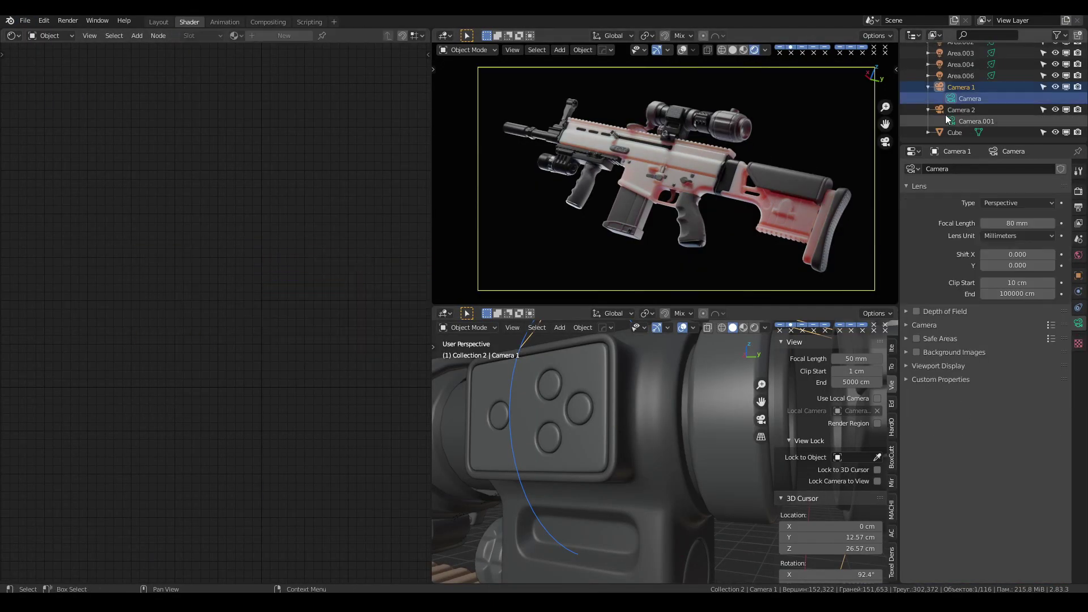
key("ctrl+KP_0")
scroll(704, 195, "up", 2)
key("ctrl+space")
scroll(677, 270, "down", 2)
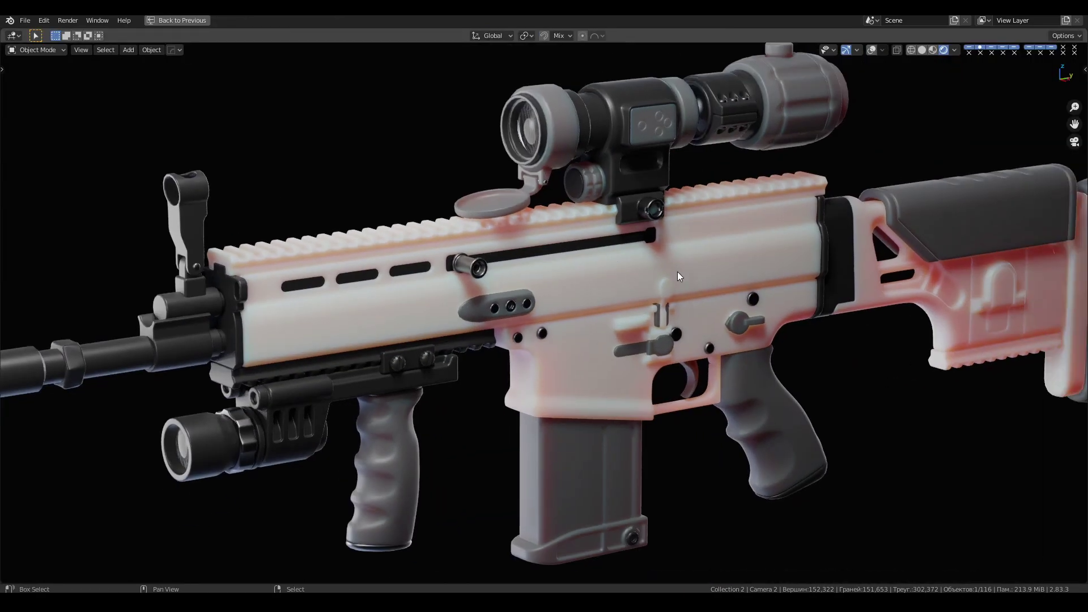
key("ctrl+space")
middle_click_drag(134, 368, 214, 368)
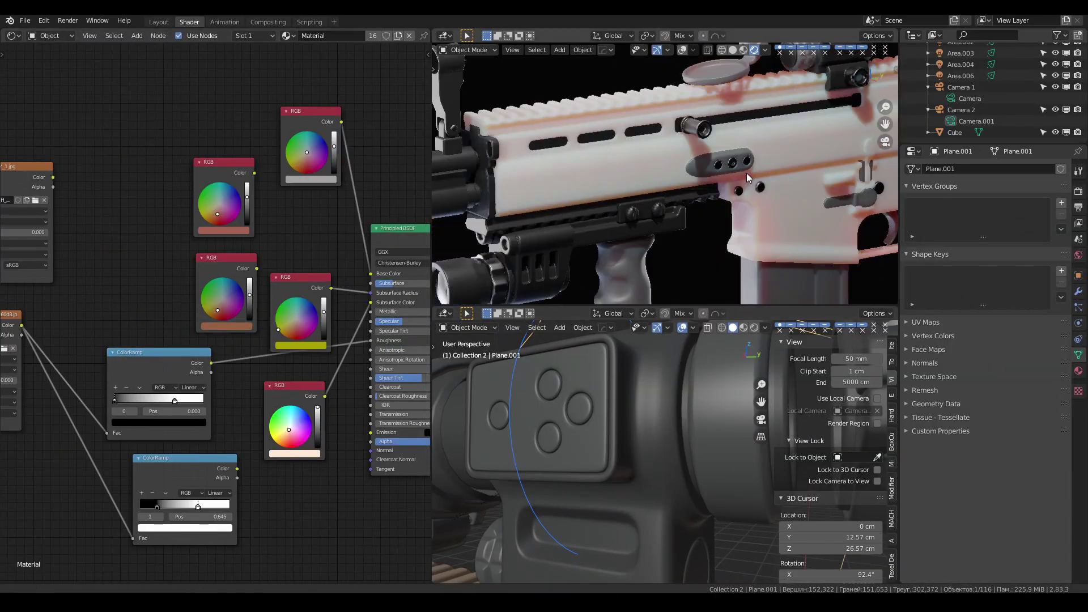
left_click_drag(210, 363, 371, 302)
middle_click_drag(72, 343, 107, 335)
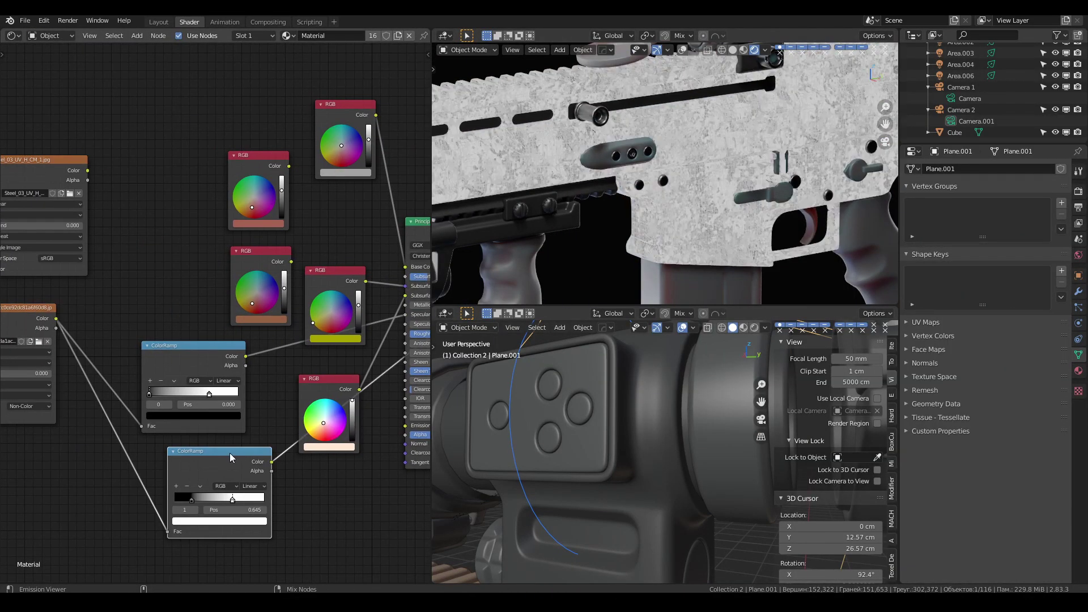
middle_click_drag(255, 340, 62, 352)
key("ctrl+space")
scroll(621, 243, "down", 2)
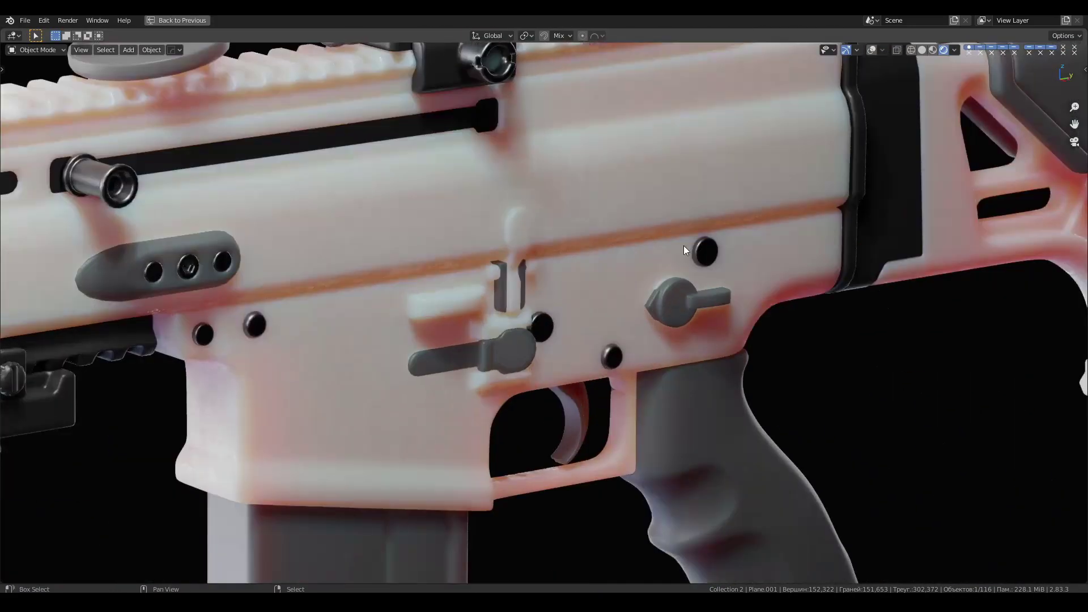
key("ctrl+space")
Step: Set the Mapping node's X scale to 4.0 and inspect the trigger area
double_click(79, 382)
type("4.0")
key("ctrl+space")
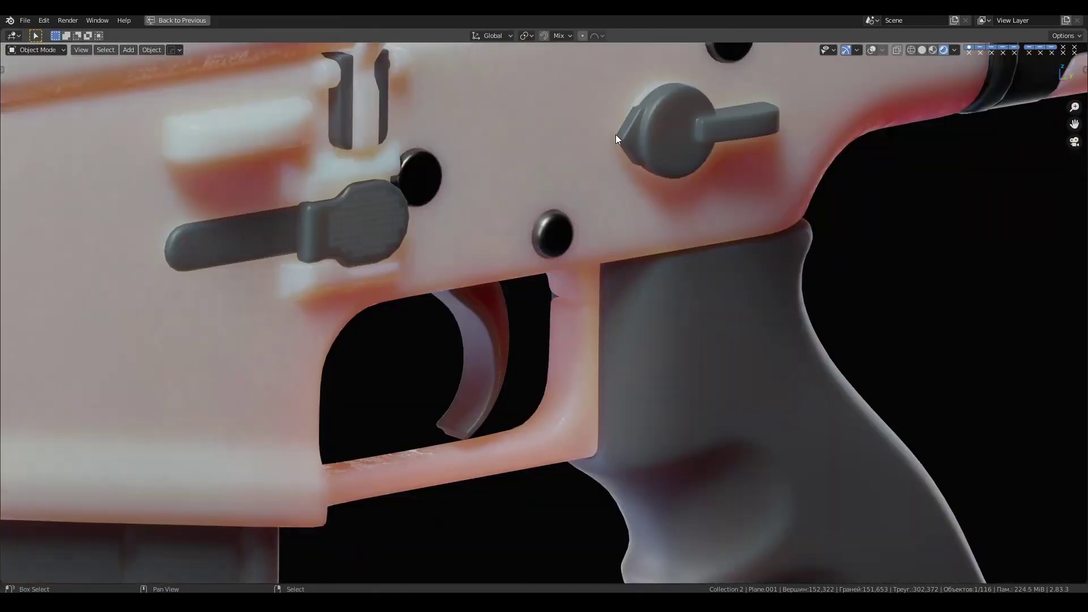
scroll(616, 134, "up", 2)
key("ctrl+space")
Step: Adjust the ColorRamp and RGB colours, checking the whole rifle in the enlarged viewport
middle_click_drag(423, 469, 169, 446)
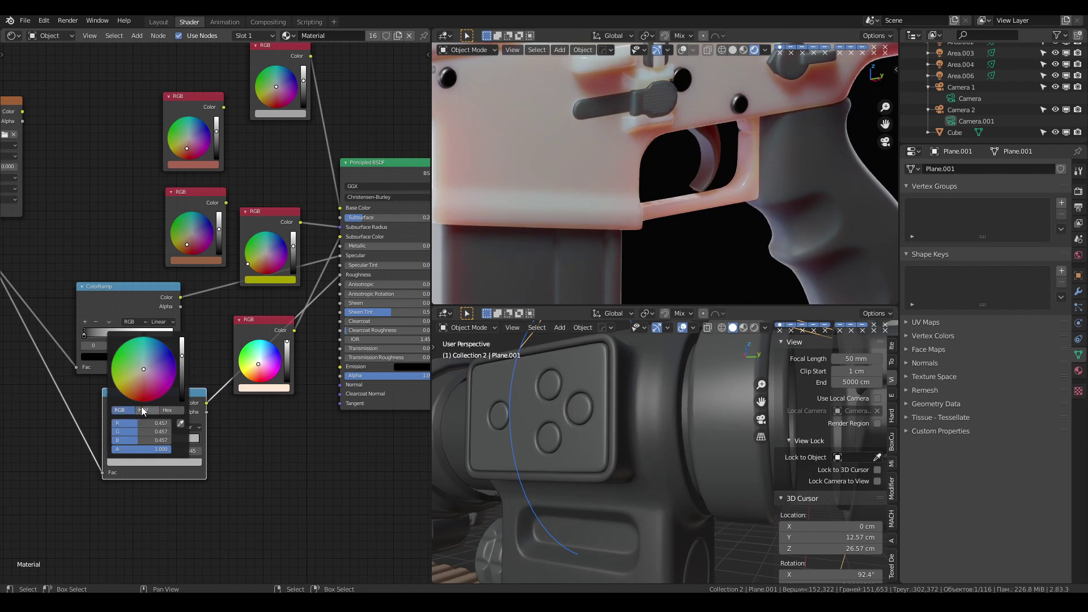
key("ctrl+space")
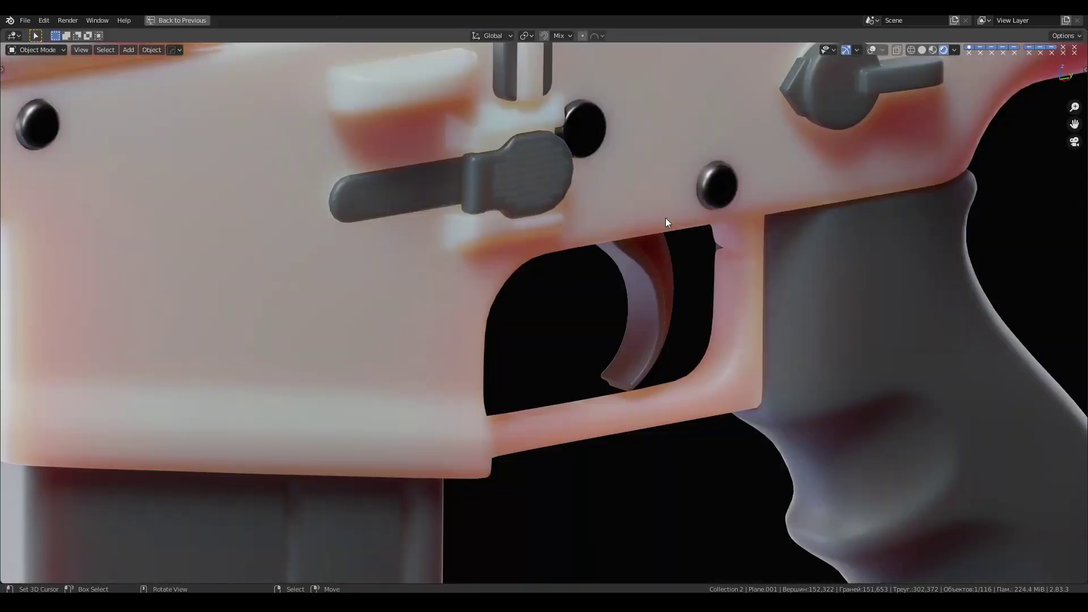
scroll(665, 218, "up", 2)
key("ctrl+space")
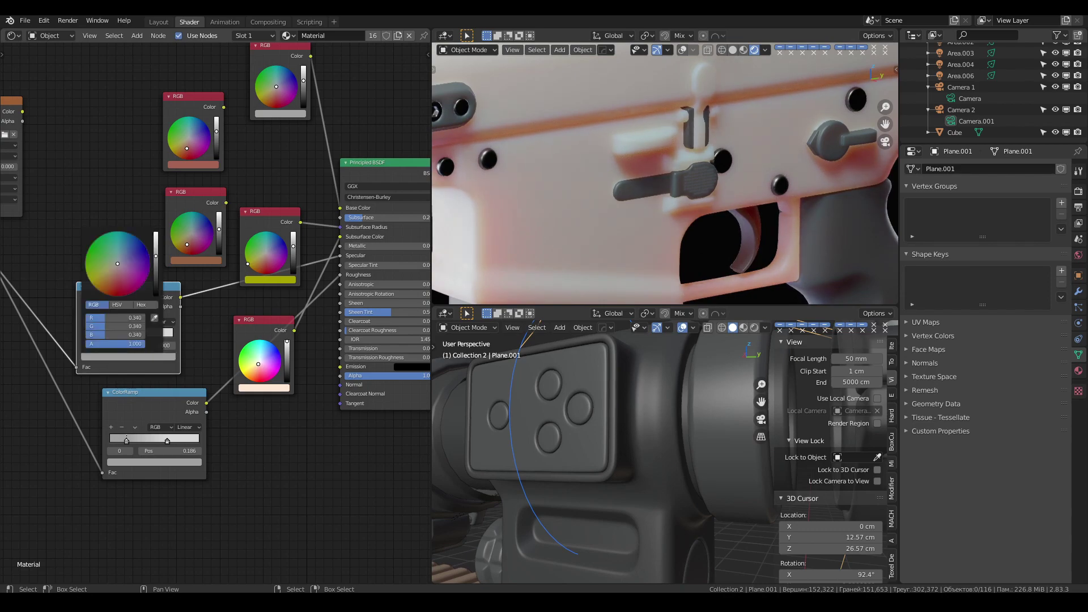
key("ctrl+space")
scroll(563, 246, "down", 3)
key("ctrl+space")
Step: Move the ColorRamp stops to 0.282 and 0.586 and review the result
middle_click_drag(142, 317, 283, 374)
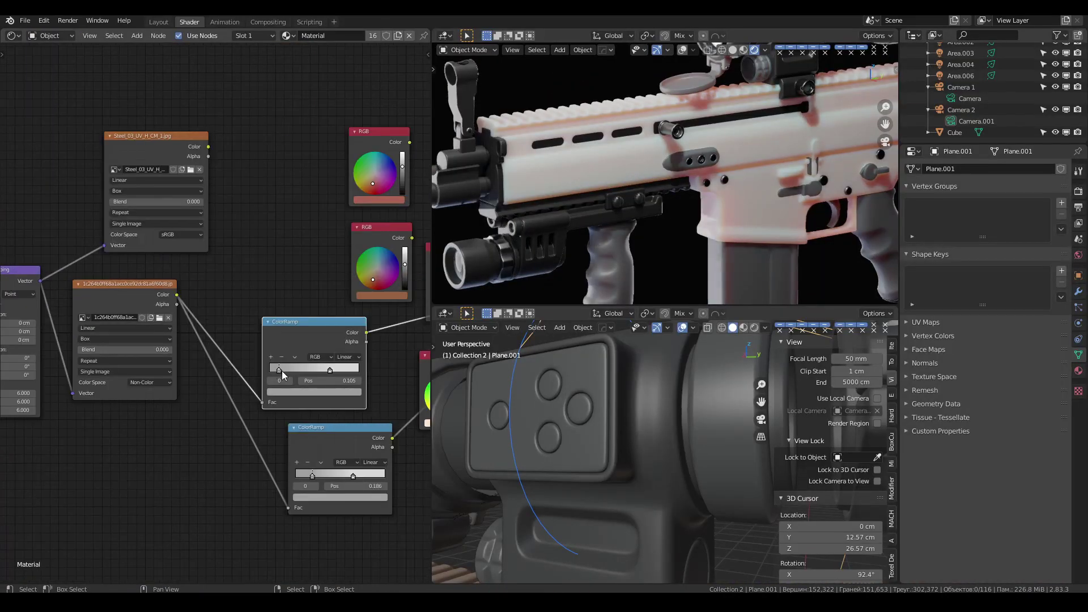
left_click_drag(282, 374, 305, 374)
scroll(640, 216, "up", 4)
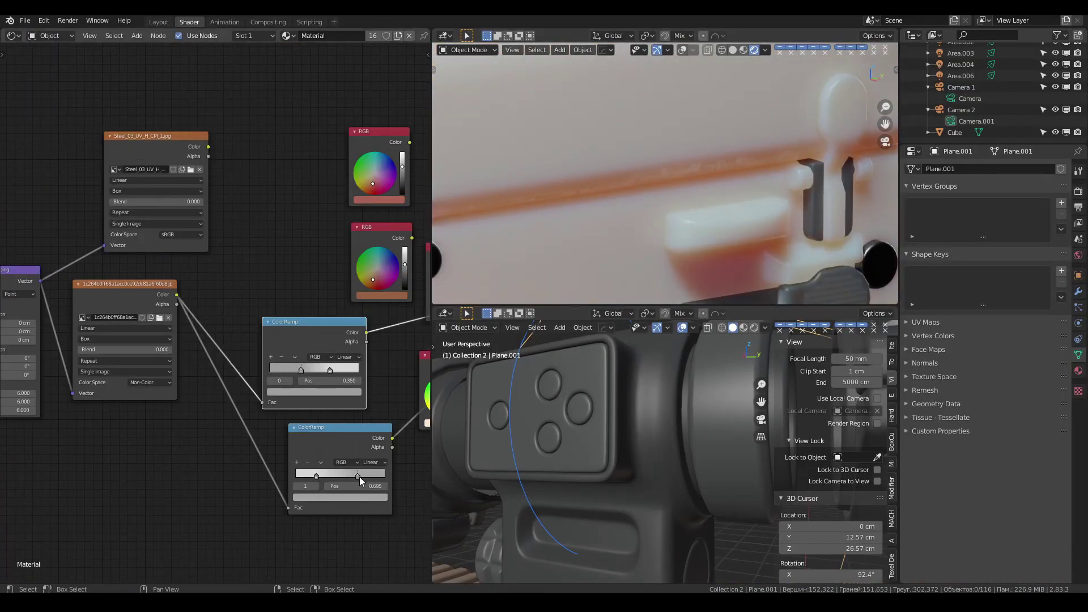
key("ctrl+space")
scroll(526, 263, "down", 3)
scroll(573, 298, "up", 3)
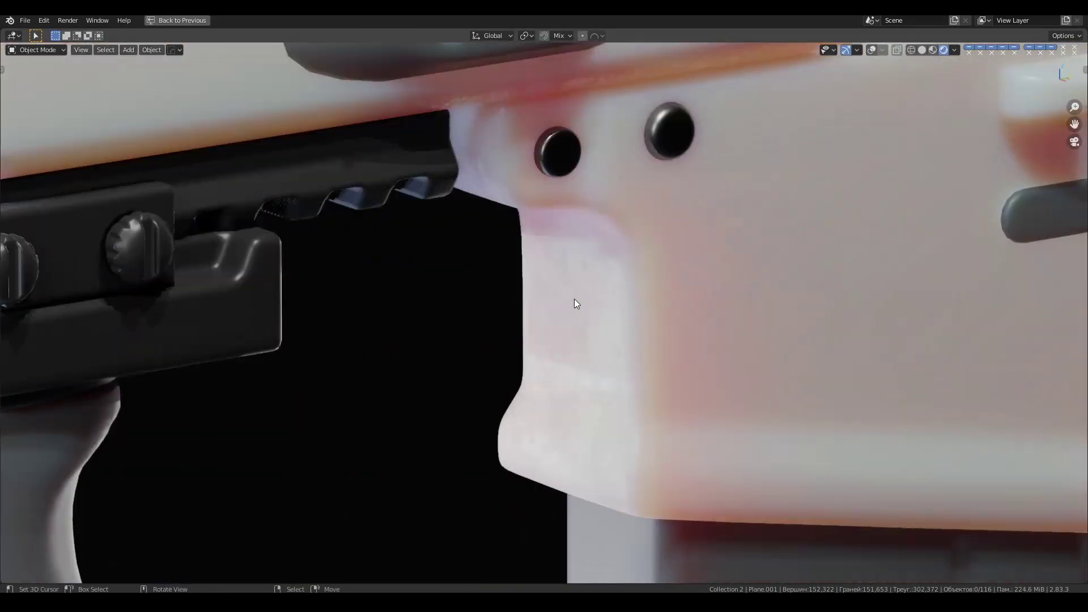
scroll(598, 297, "down", 3)
key("ctrl+space")
Step: Duplicate the Steel_03_UV_H_CM_1.jpg texture node, place it below the tree and wire its output
mouse_move(419, 210)
middle_mouse_down()
mouse_move(221, 221)
mouse_move(425, 241)
middle_mouse_up()
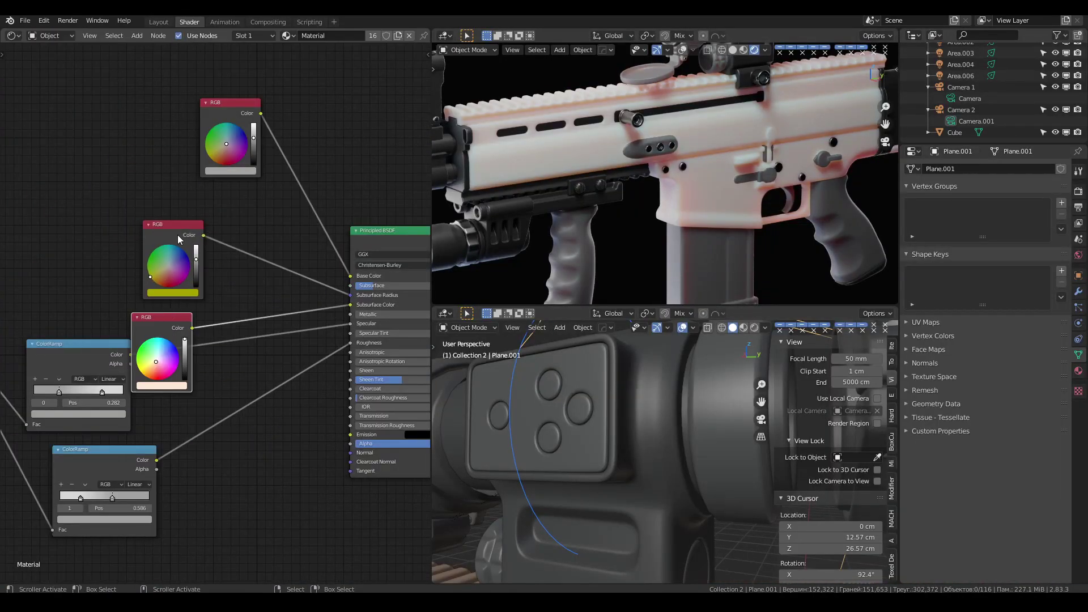
mouse_move(170, 538)
middle_mouse_down()
mouse_move(214, 373)
mouse_move(406, 476)
middle_mouse_up()
middle_click_drag(166, 401, 231, 400)
scroll(652, 170, "up", 3)
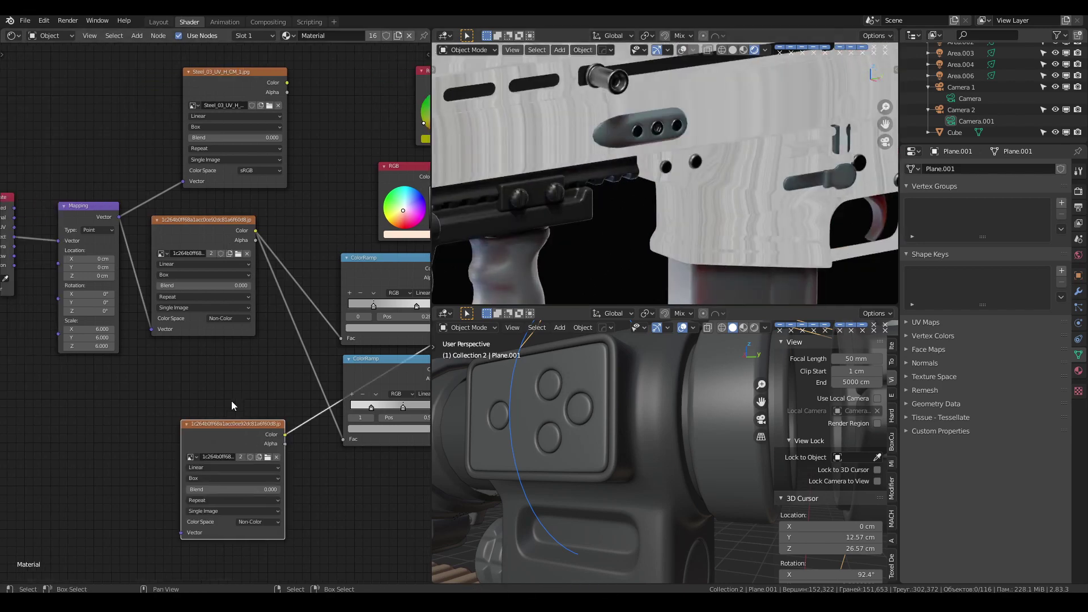
scroll(682, 223, "up", 3)
middle_click_drag(240, 70, 230, 101)
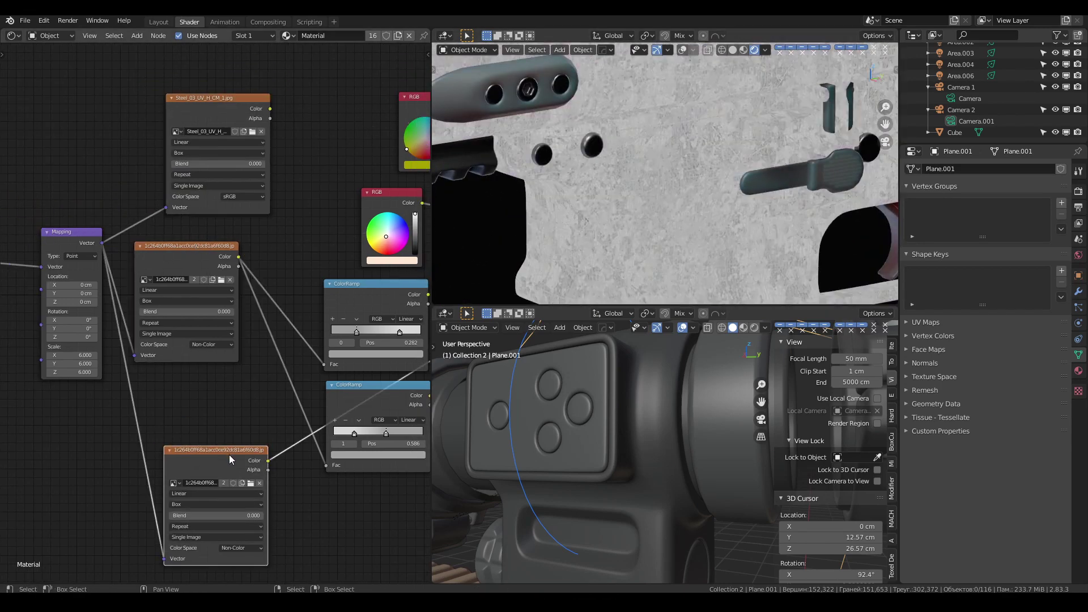
scroll(231, 100, "down", 2)
scroll(231, 100, "down", 1)
left_click_drag(178, 136, 229, 409)
scroll(229, 410, "up", 4)
middle_click_drag(291, 469, 188, 461)
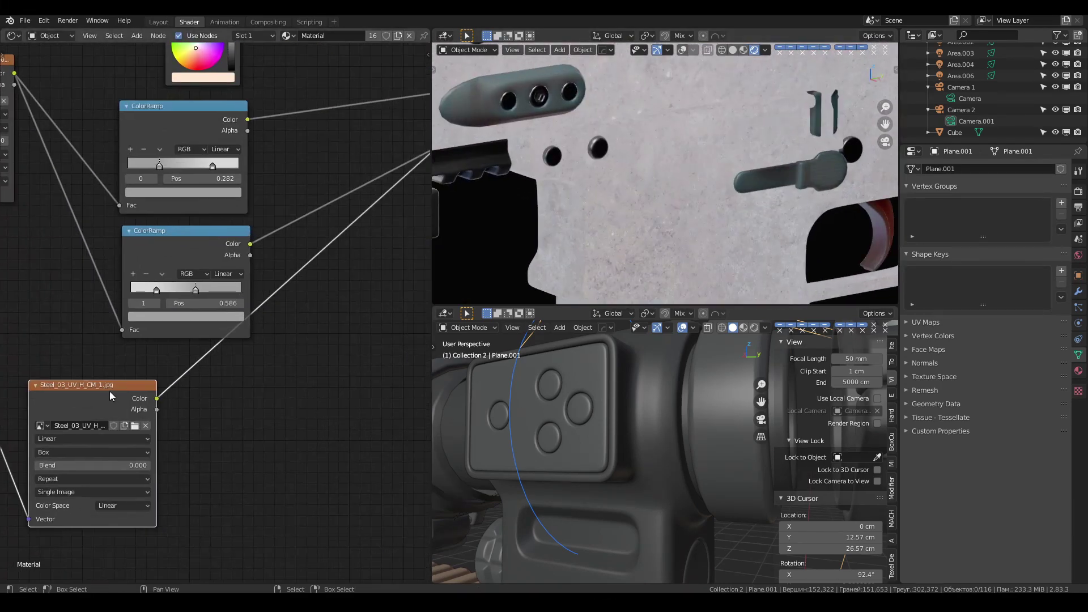
key("shift+a")
Step: Add a Bump node fed by the texture's height and load T_Cave_Ice_Tiling_D.png
left_click(311, 425)
left_click(315, 380)
left_click_drag(113, 419, 313, 450)
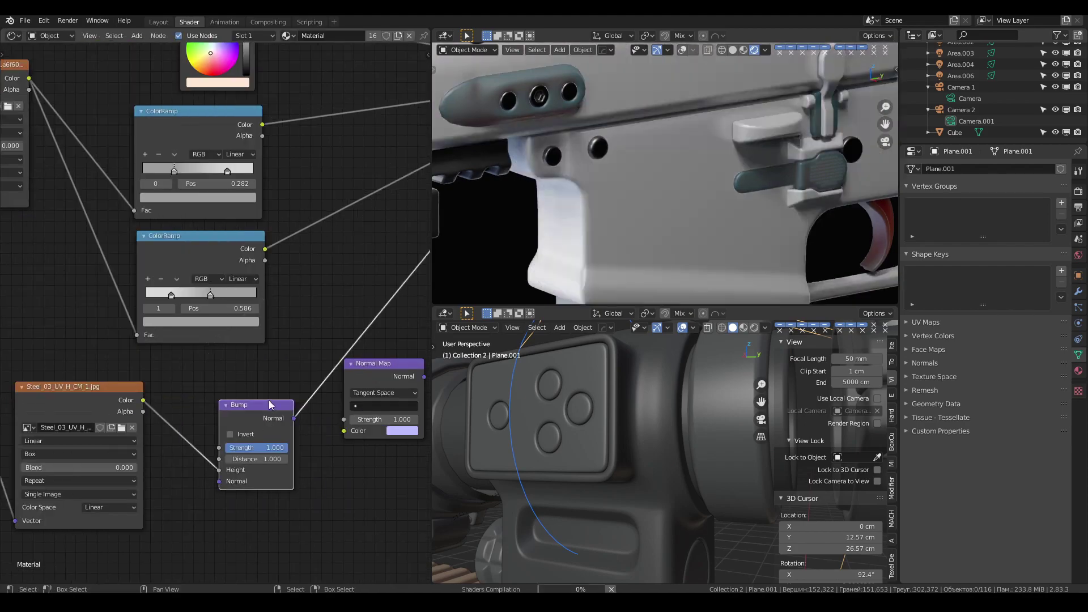
mouse_move(255, 397)
middle_mouse_down()
mouse_move(317, 197)
mouse_move(267, 309)
mouse_move(266, 417)
middle_mouse_up()
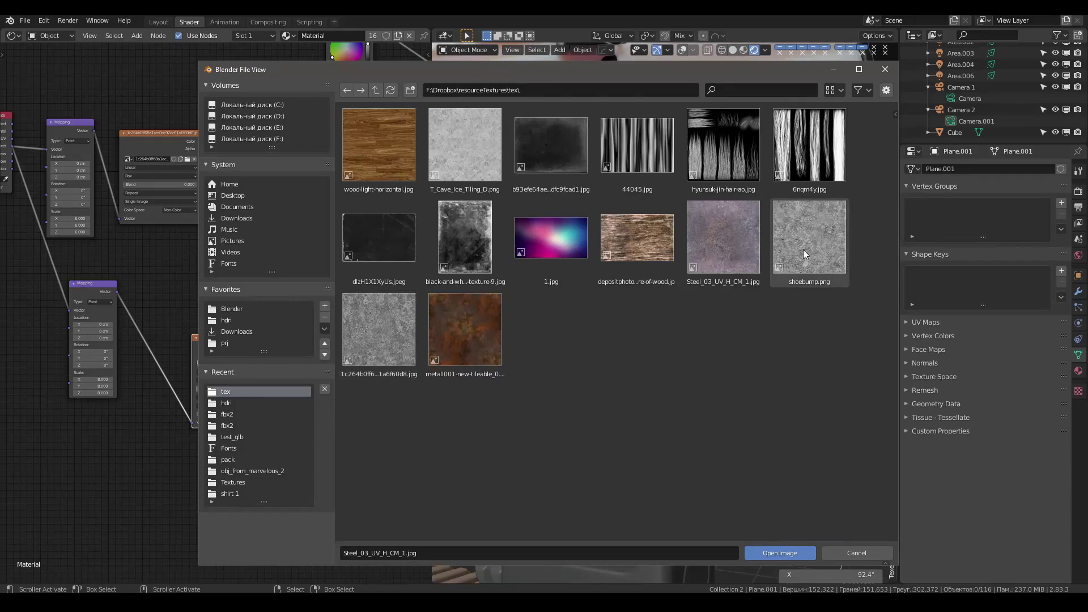
double_click(475, 160)
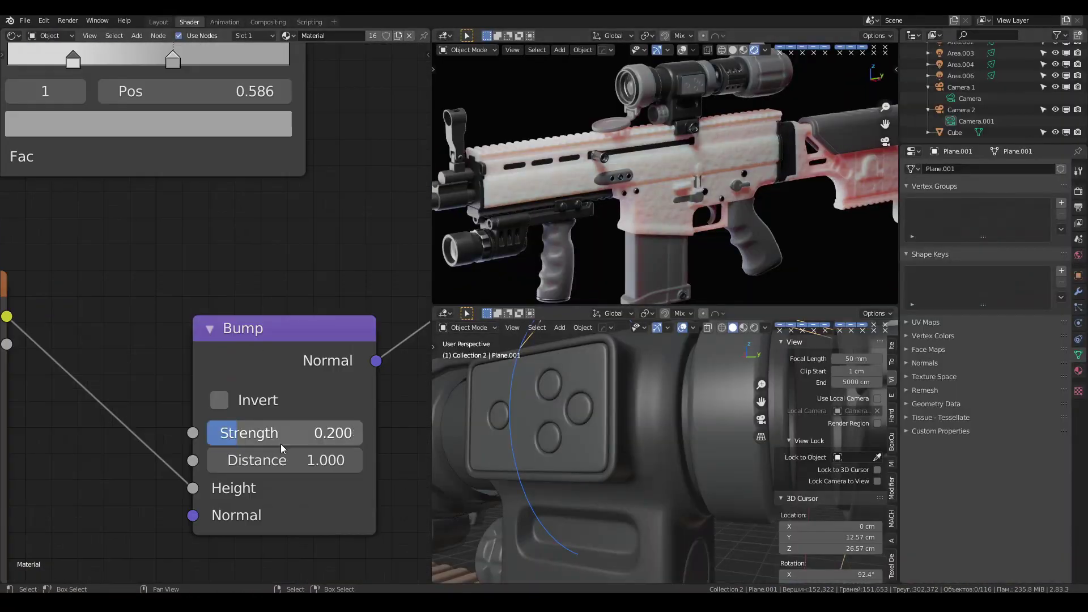
Step: Set the Bump strength to 0.15 and render the rifle
key("Escape")
double_click(262, 433)
type("0")
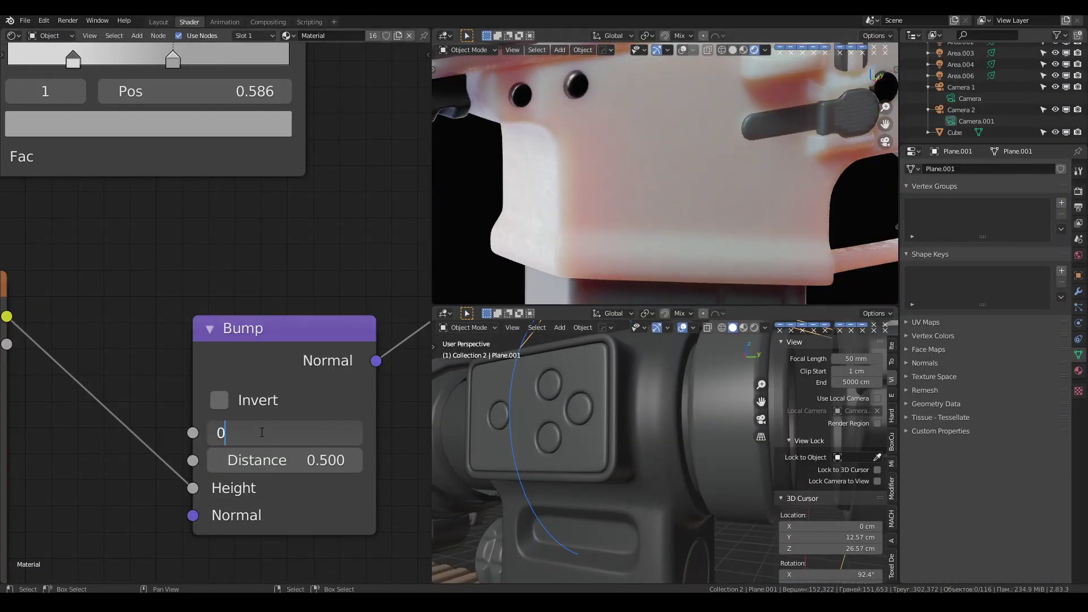
double_click(300, 427)
type("0.5")
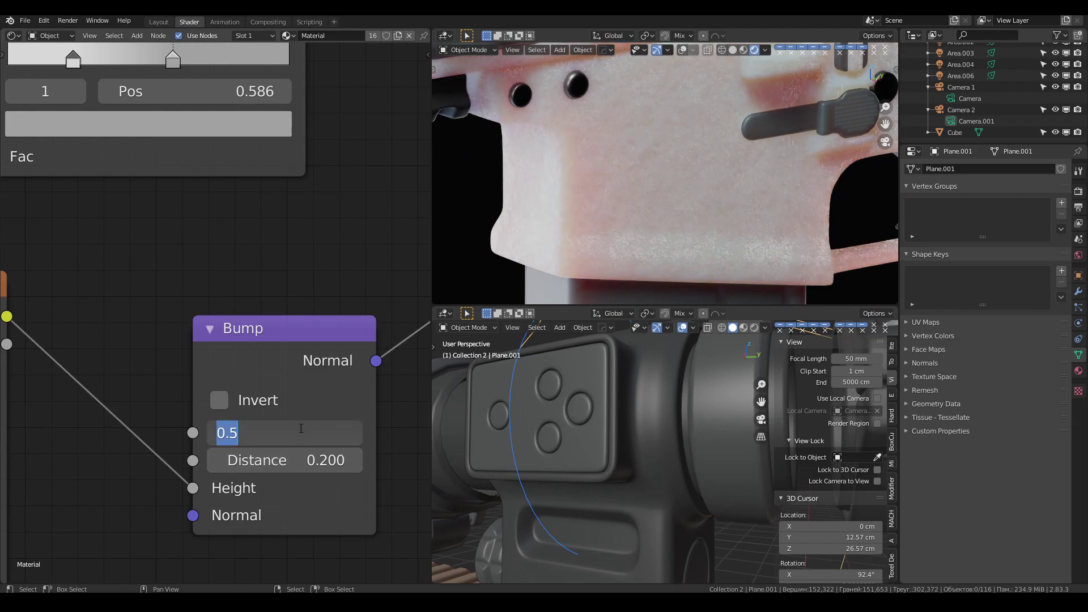
key("BackSpace")
type("15")
key("Return")
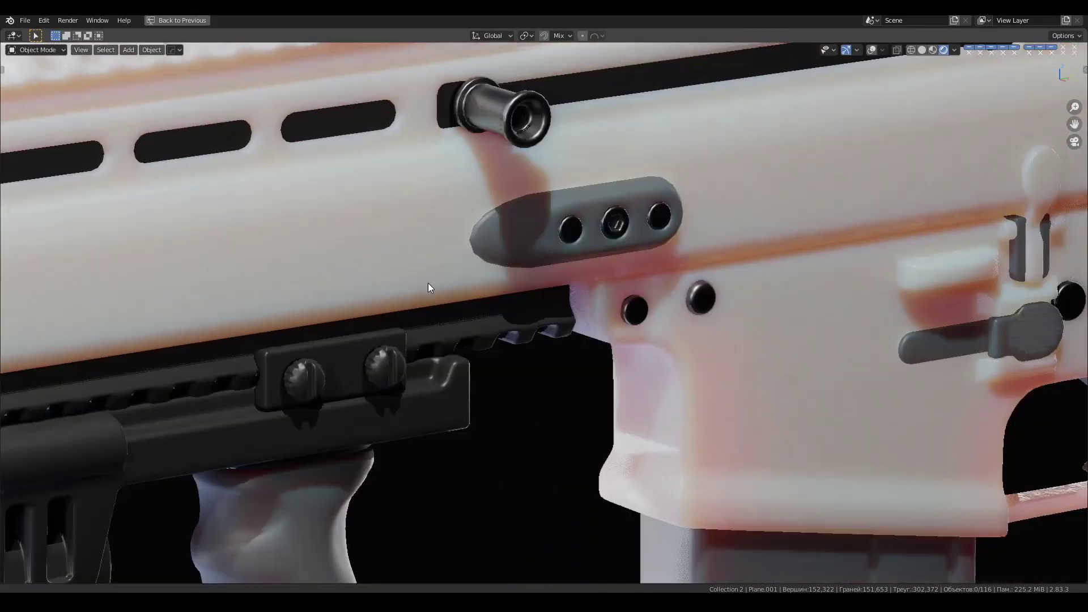
key("F12")
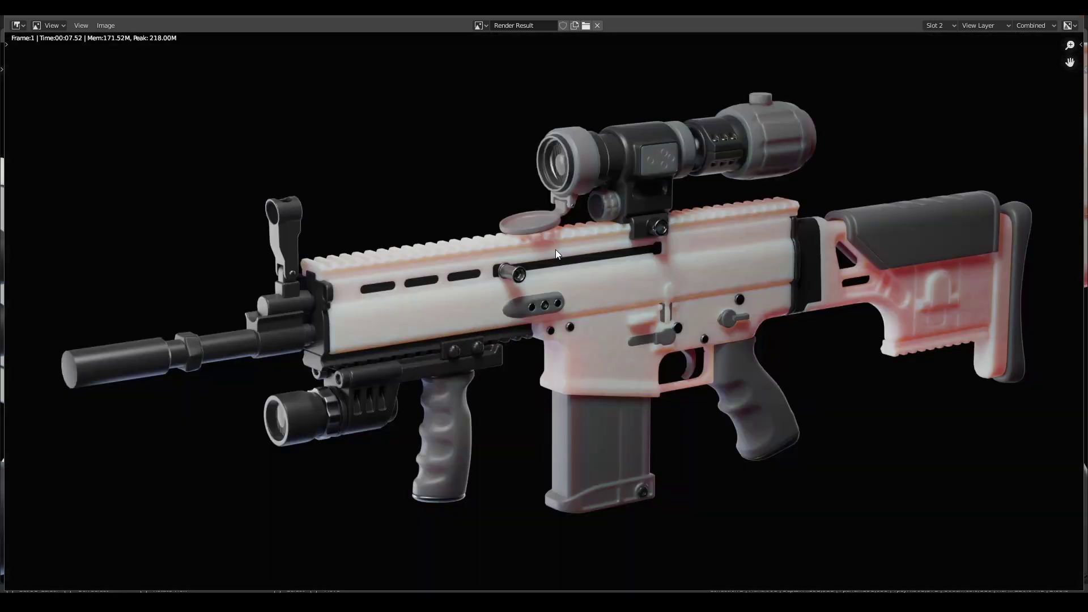
Step: Pan the Shader Editor to bring the Bump node into view
scroll(189, 337, "up", 1)
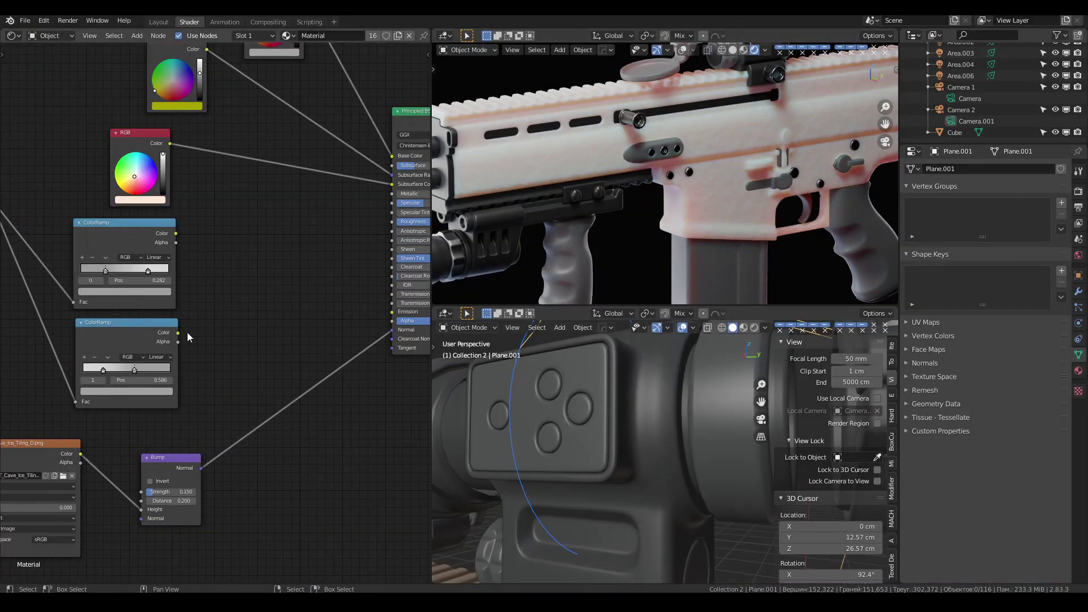
middle_click_drag(393, 208, 420, 142)
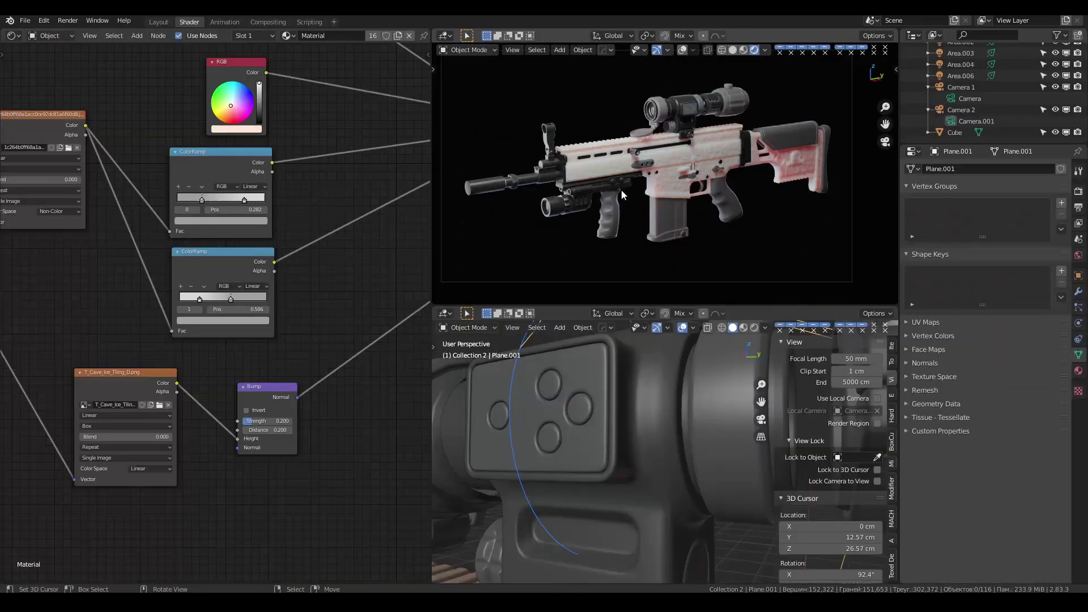
Step: Render the rifle in Cycles with the final 0.200 bump settings
key("F12")
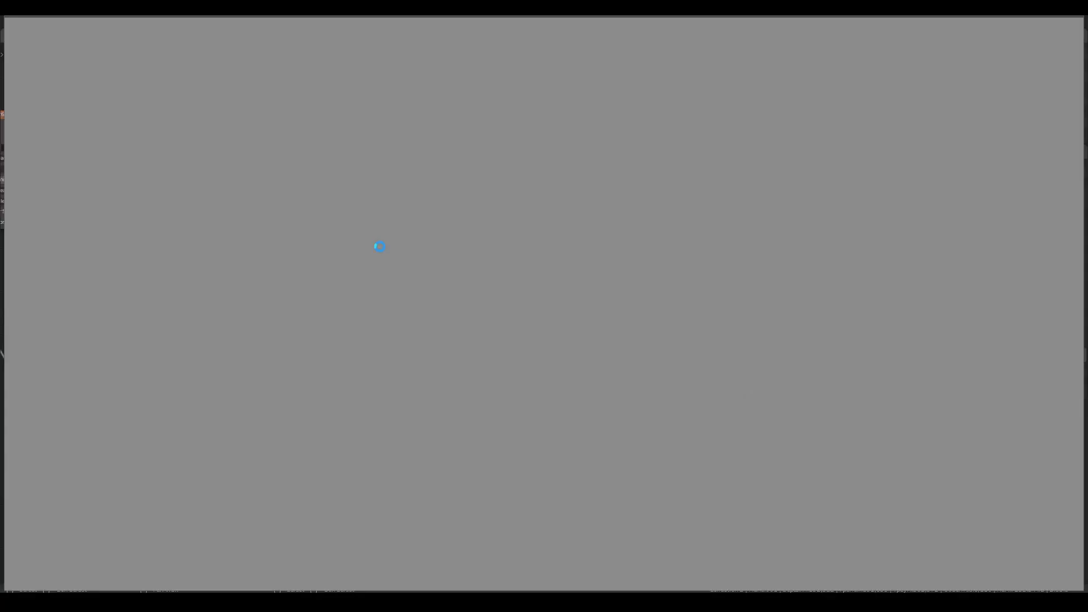